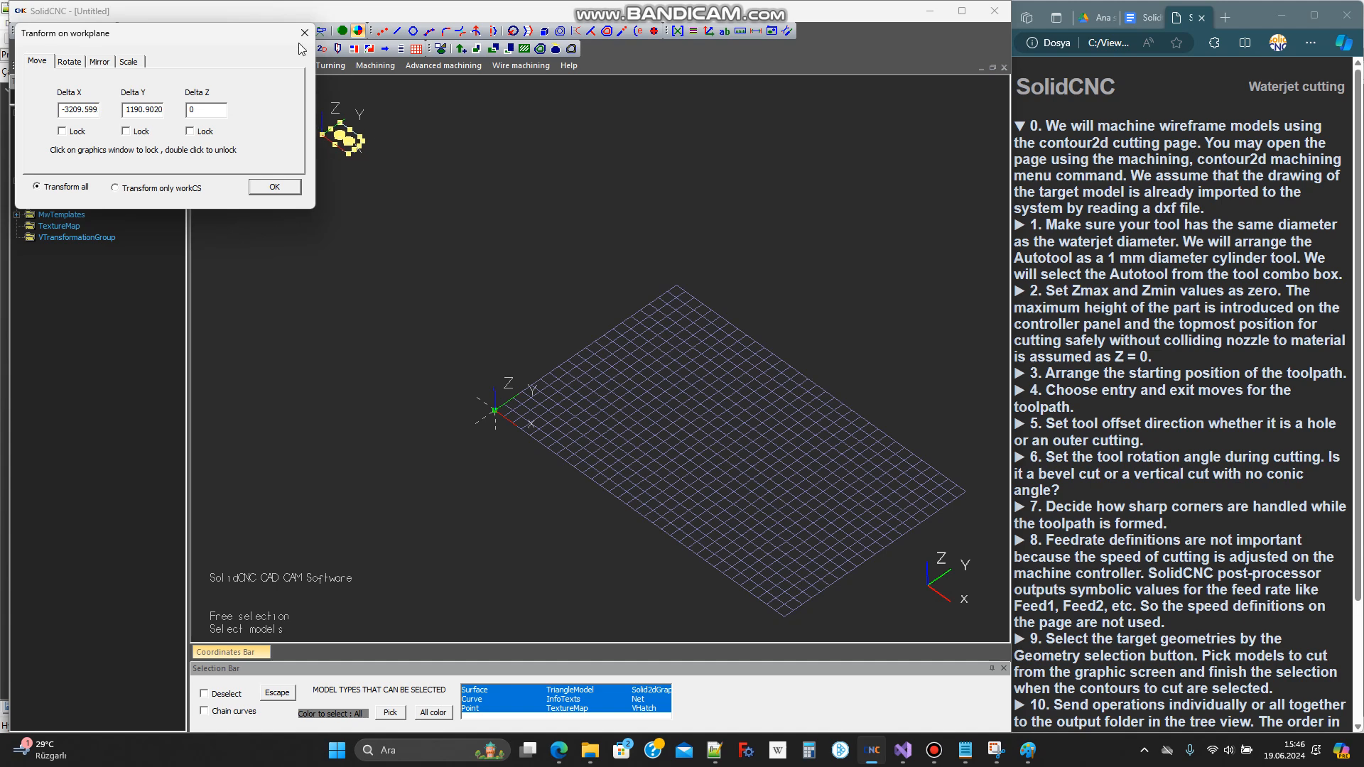
# Close the workplane transform, switch to the top view and open the Contour machining settings
pyautogui.click(304, 33)
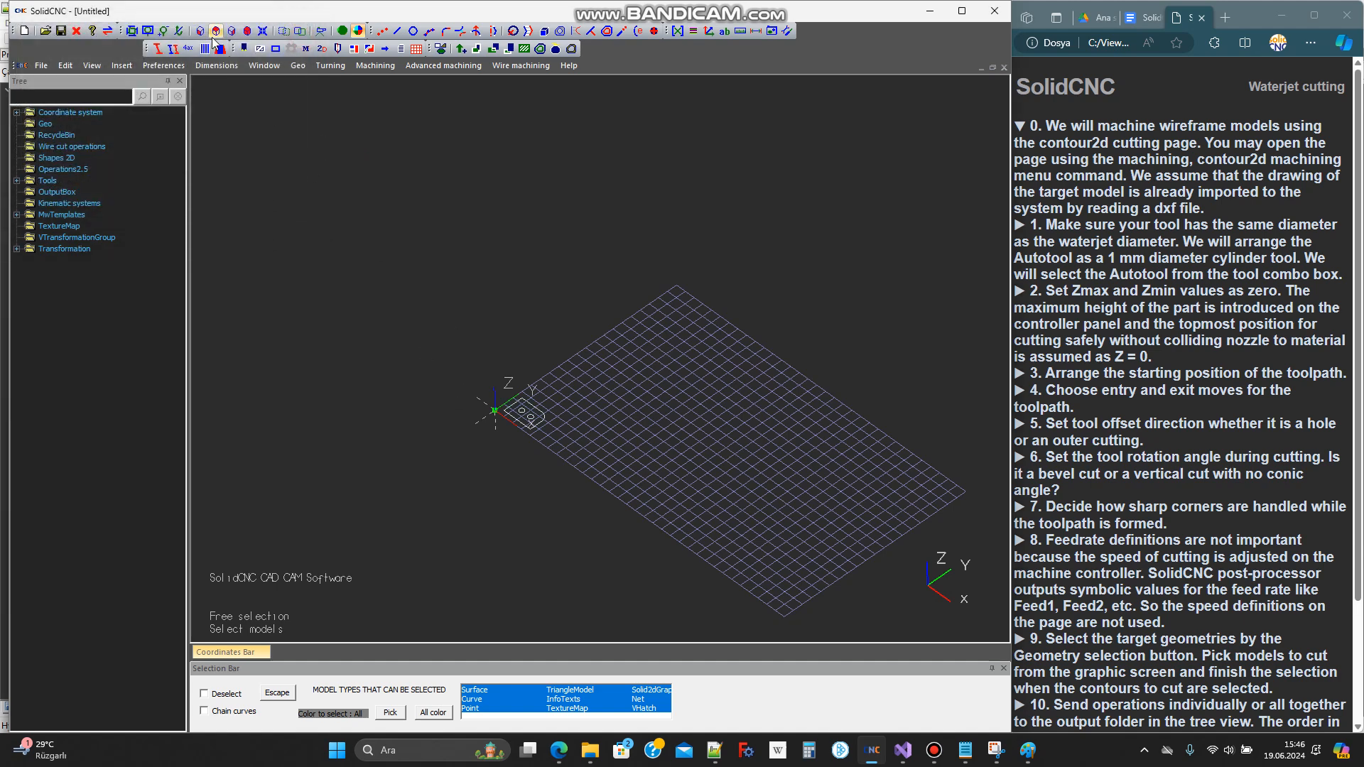
pyautogui.click(214, 32)
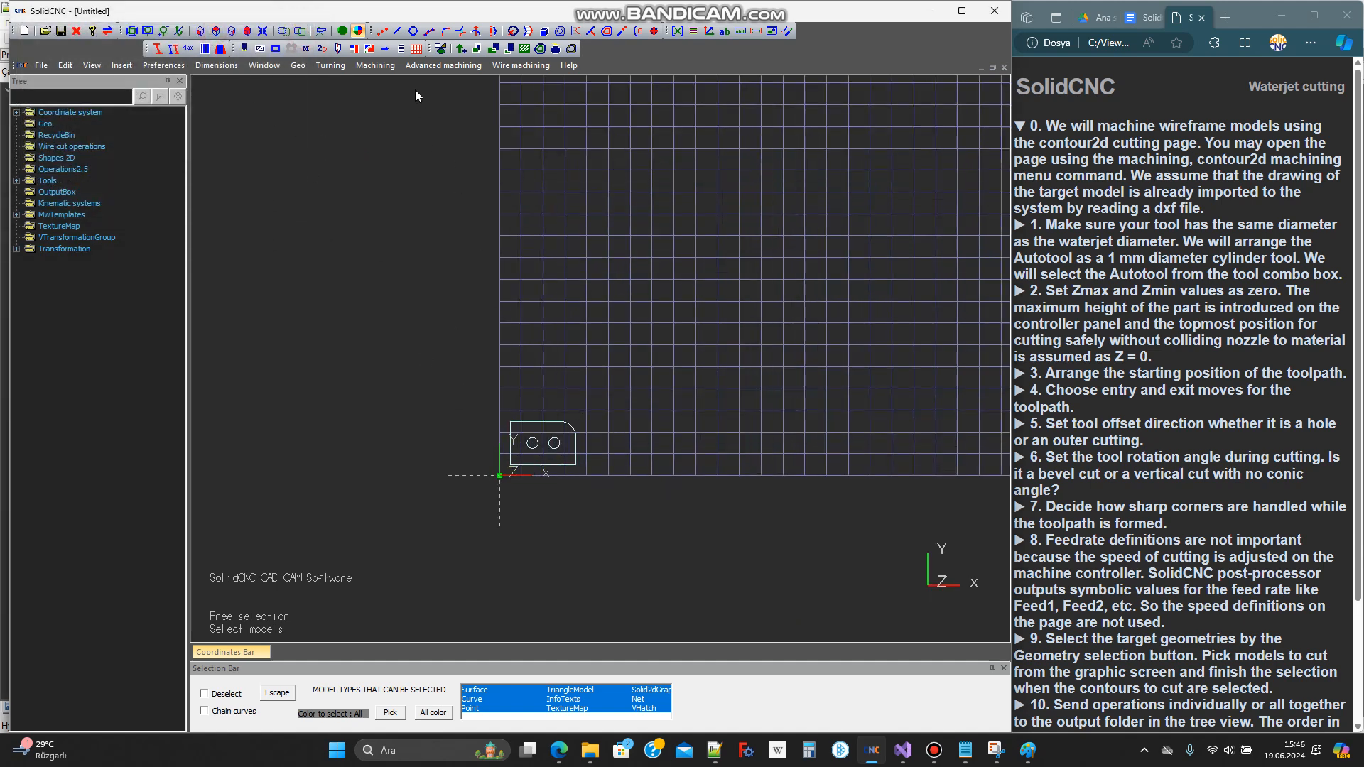
pyautogui.click(376, 65)
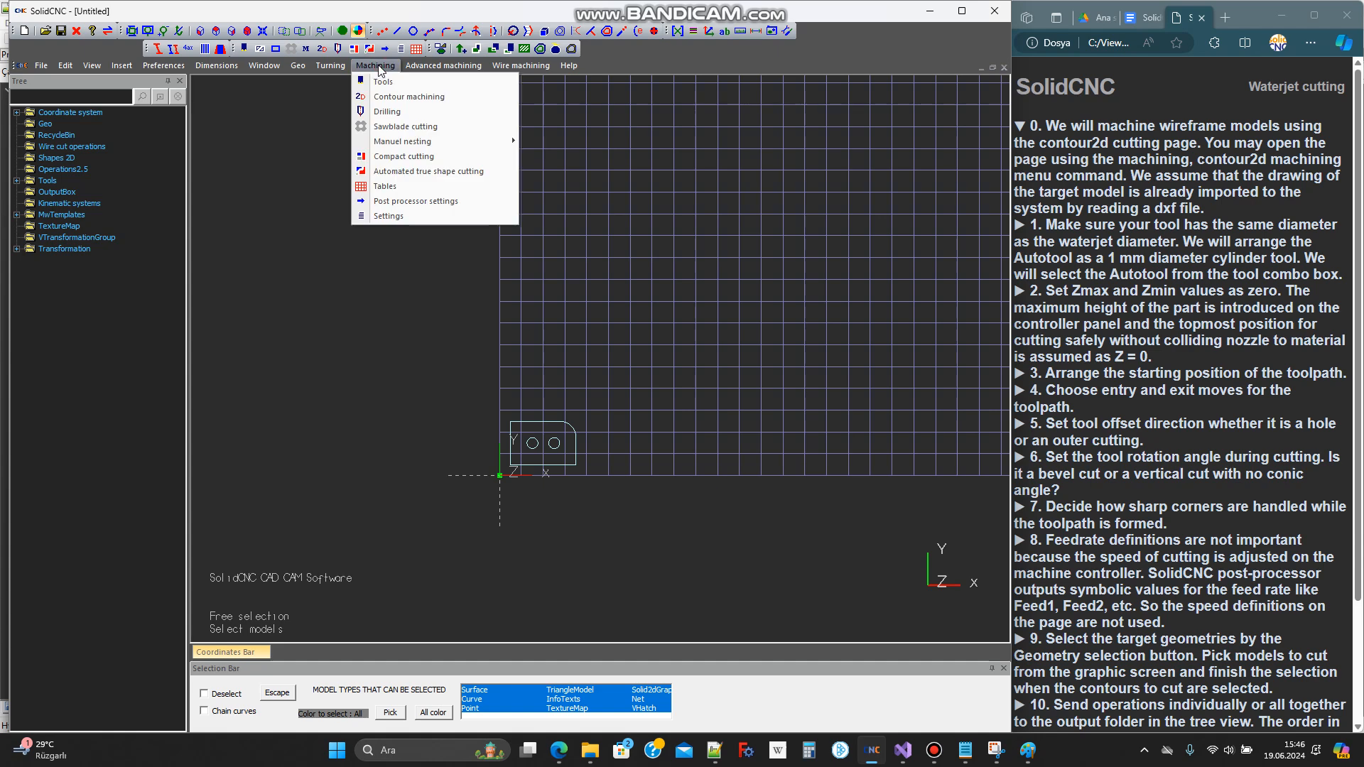
pyautogui.click(424, 103)
pyautogui.moveTo(228, 35); pyautogui.dragTo(381, 131)
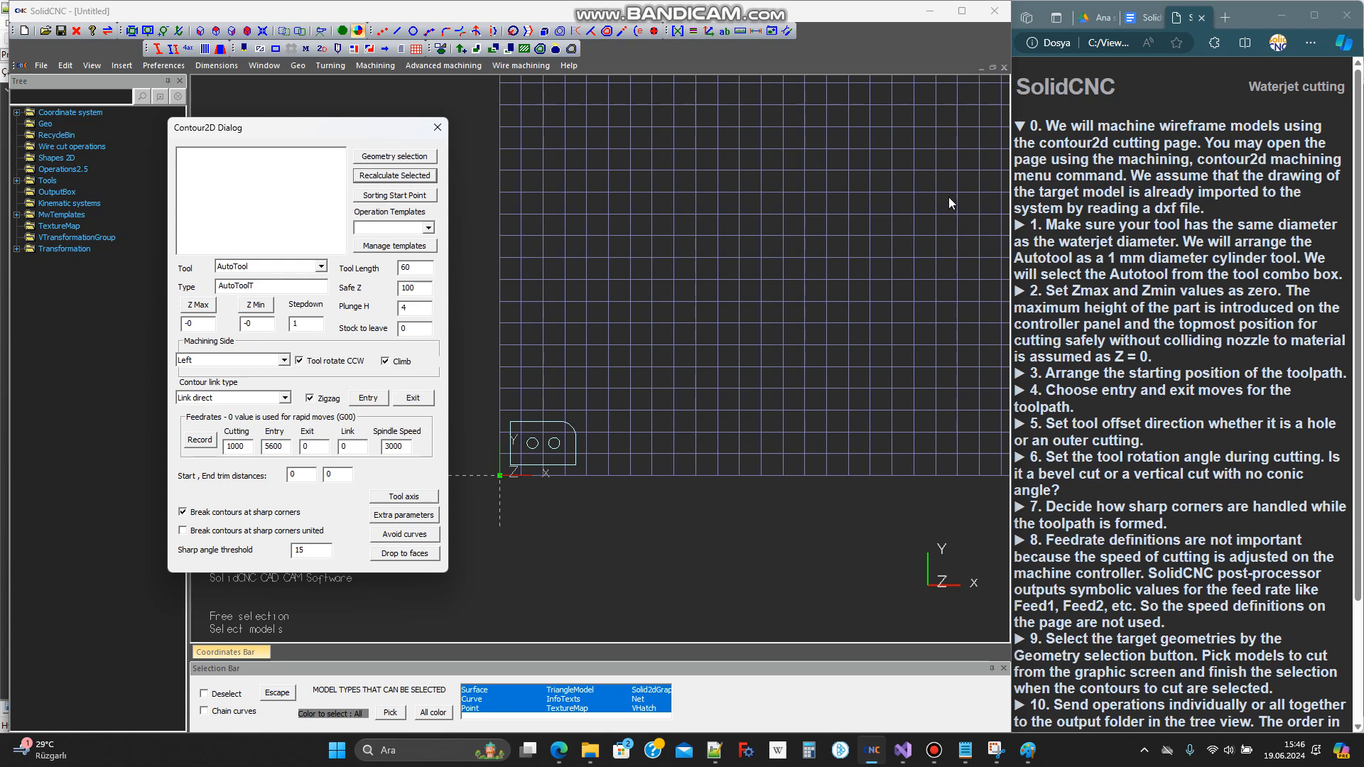
# Review the AutoTool definition, checking its diameter and its cutter geometry type
pyautogui.click(1119, 224)
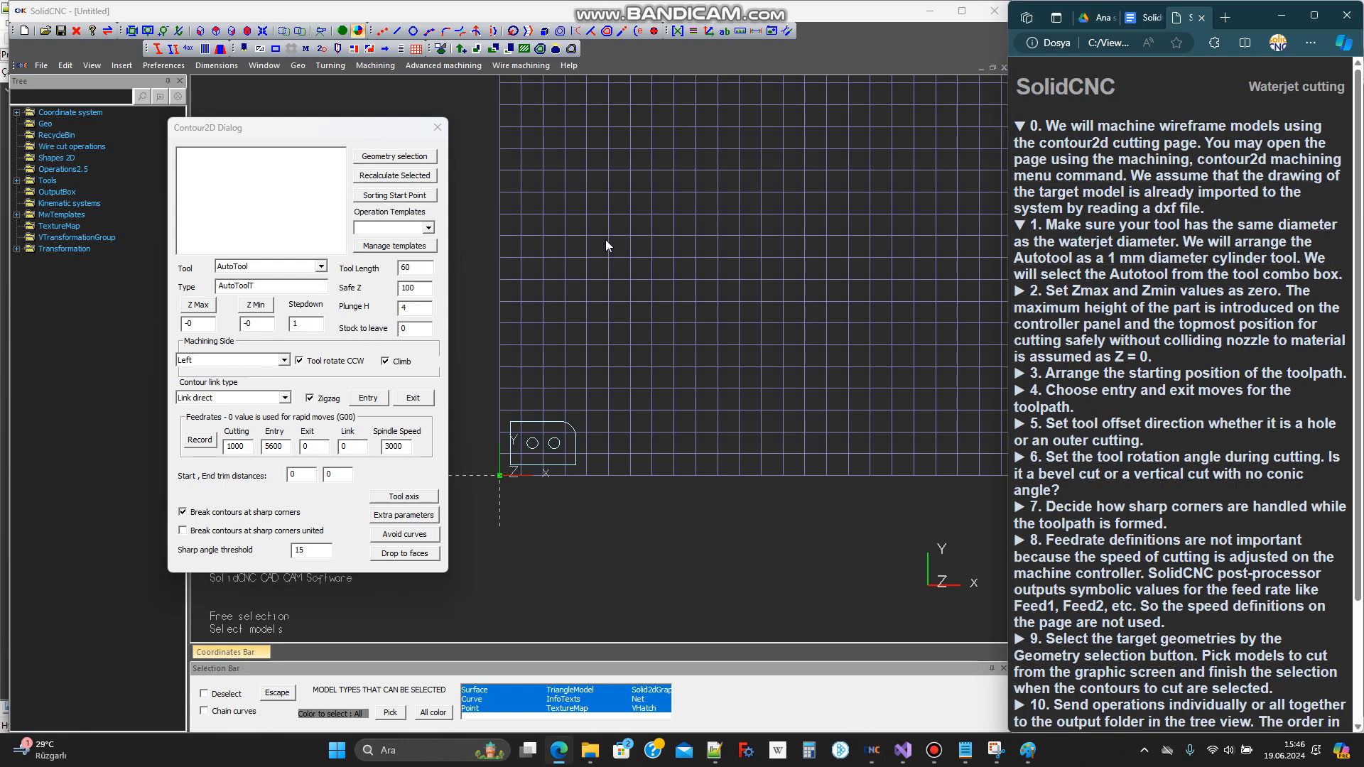
pyautogui.click(16, 181)
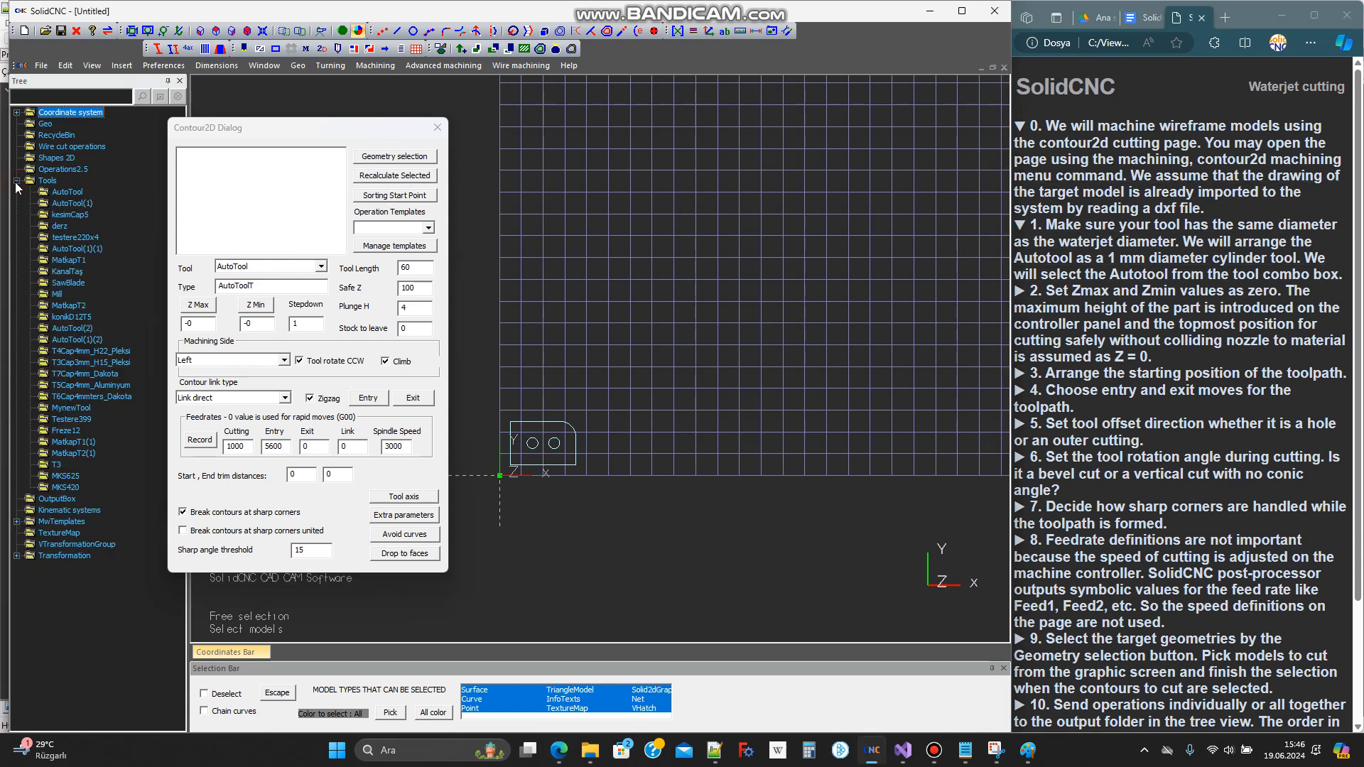
pyautogui.click(67, 191)
pyautogui.rightClick(77, 199)
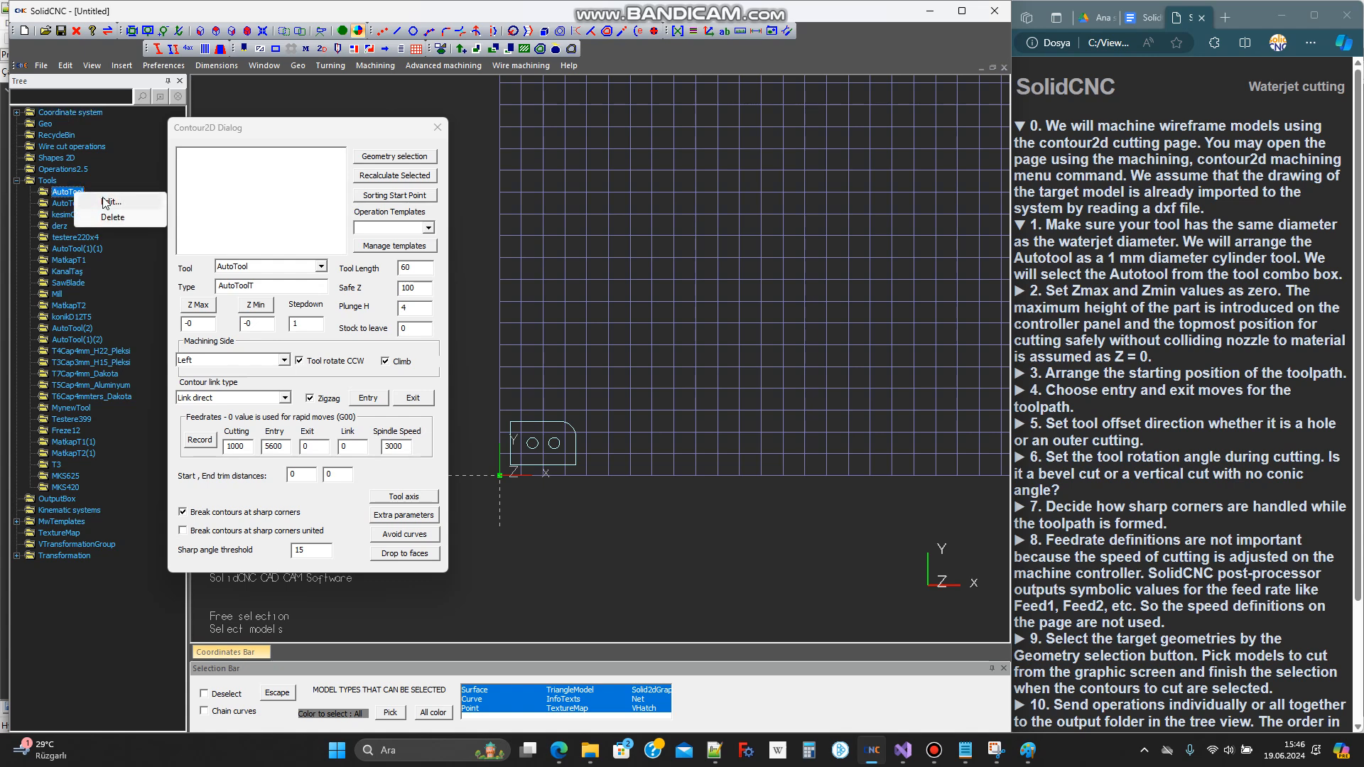
pyautogui.click(107, 207)
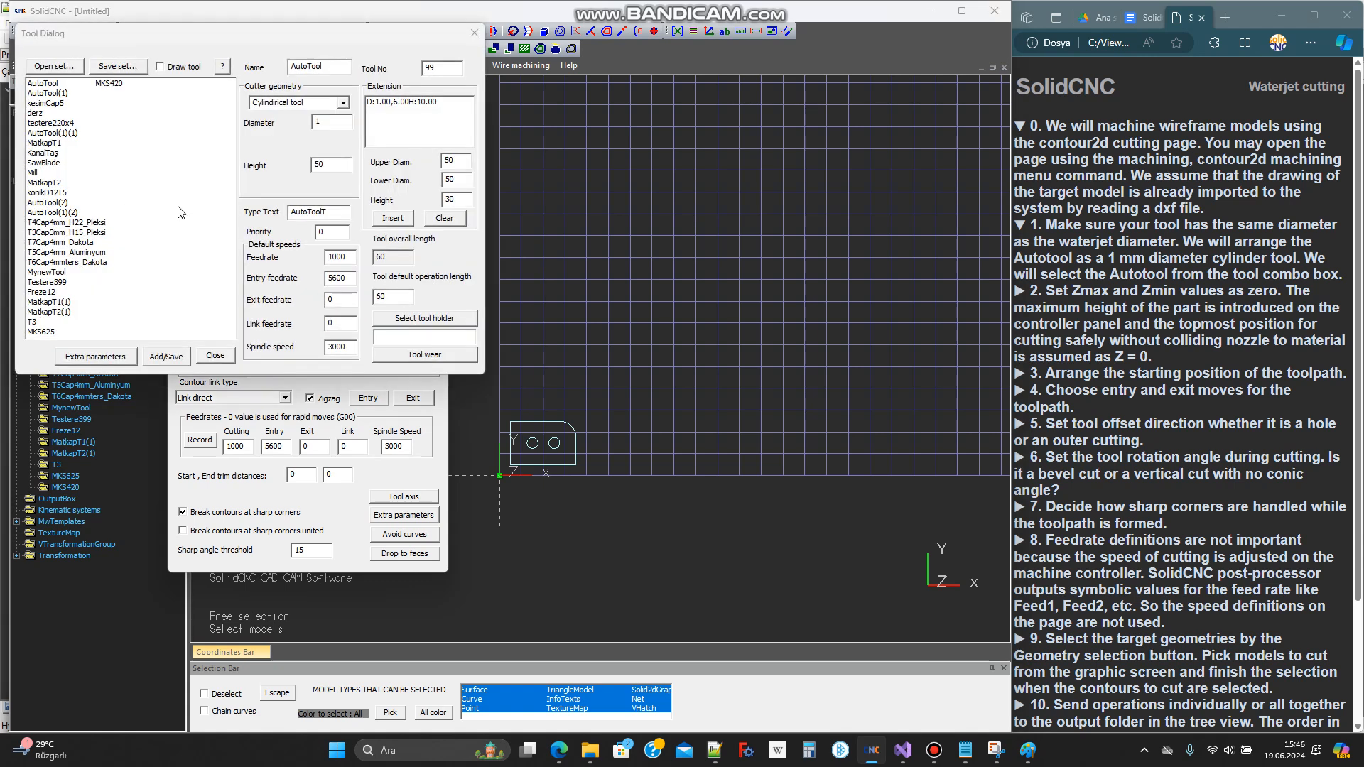
pyautogui.doubleClick(335, 123)
pyautogui.click(343, 102)
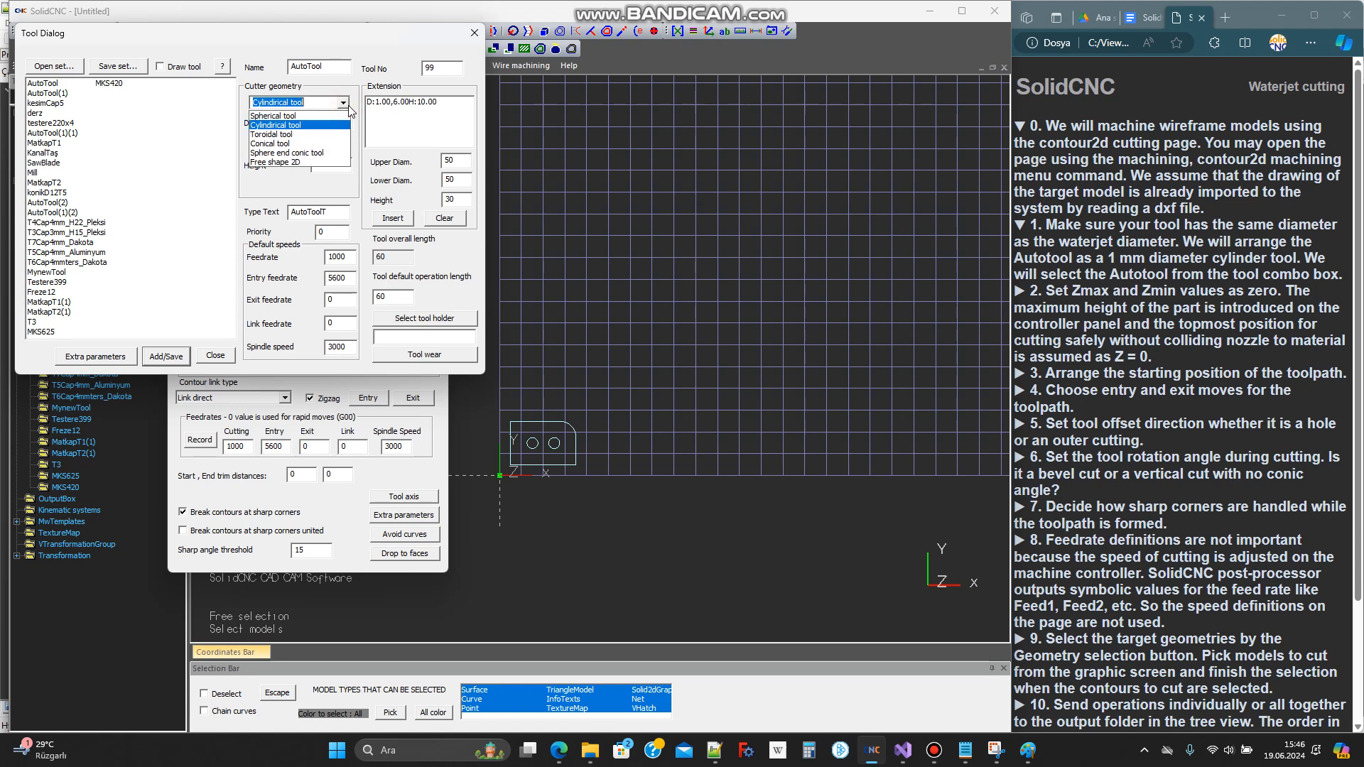
pyautogui.click(341, 112)
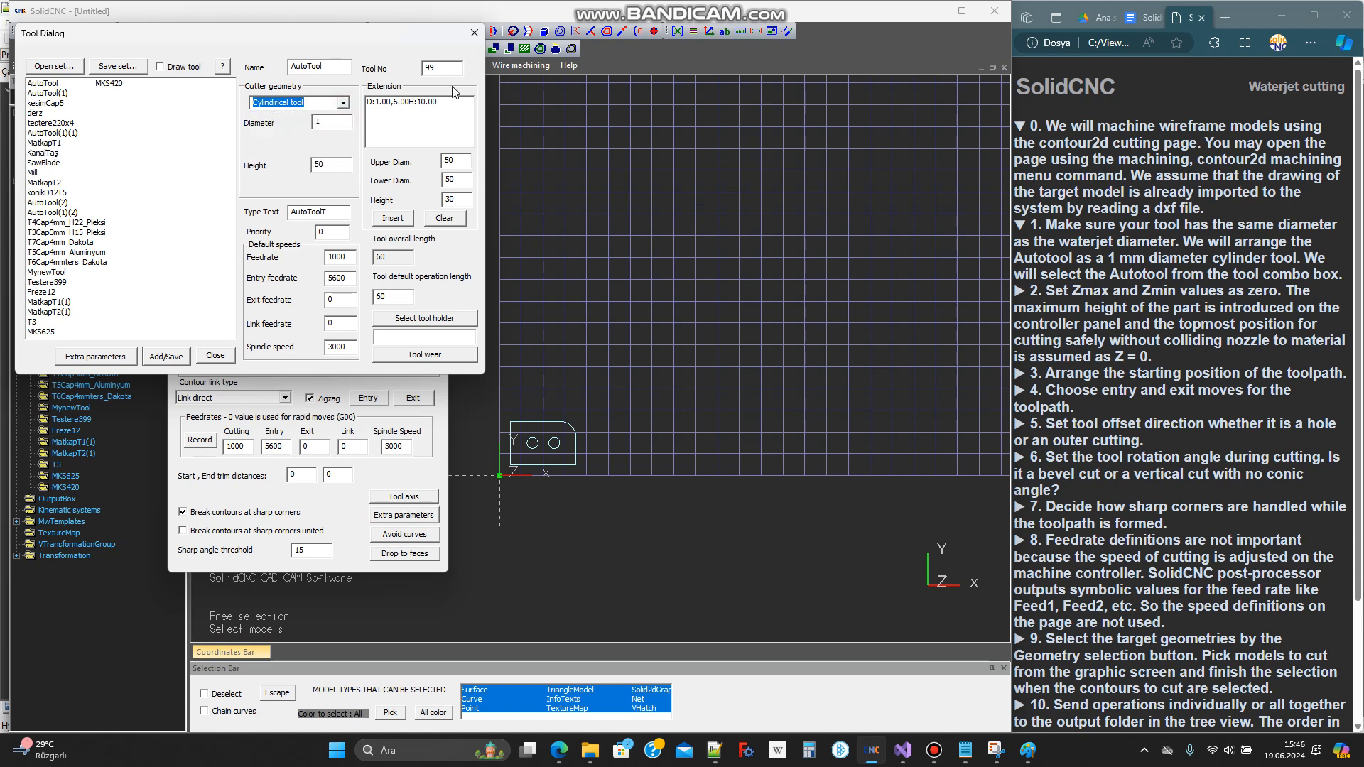
pyautogui.click(216, 356)
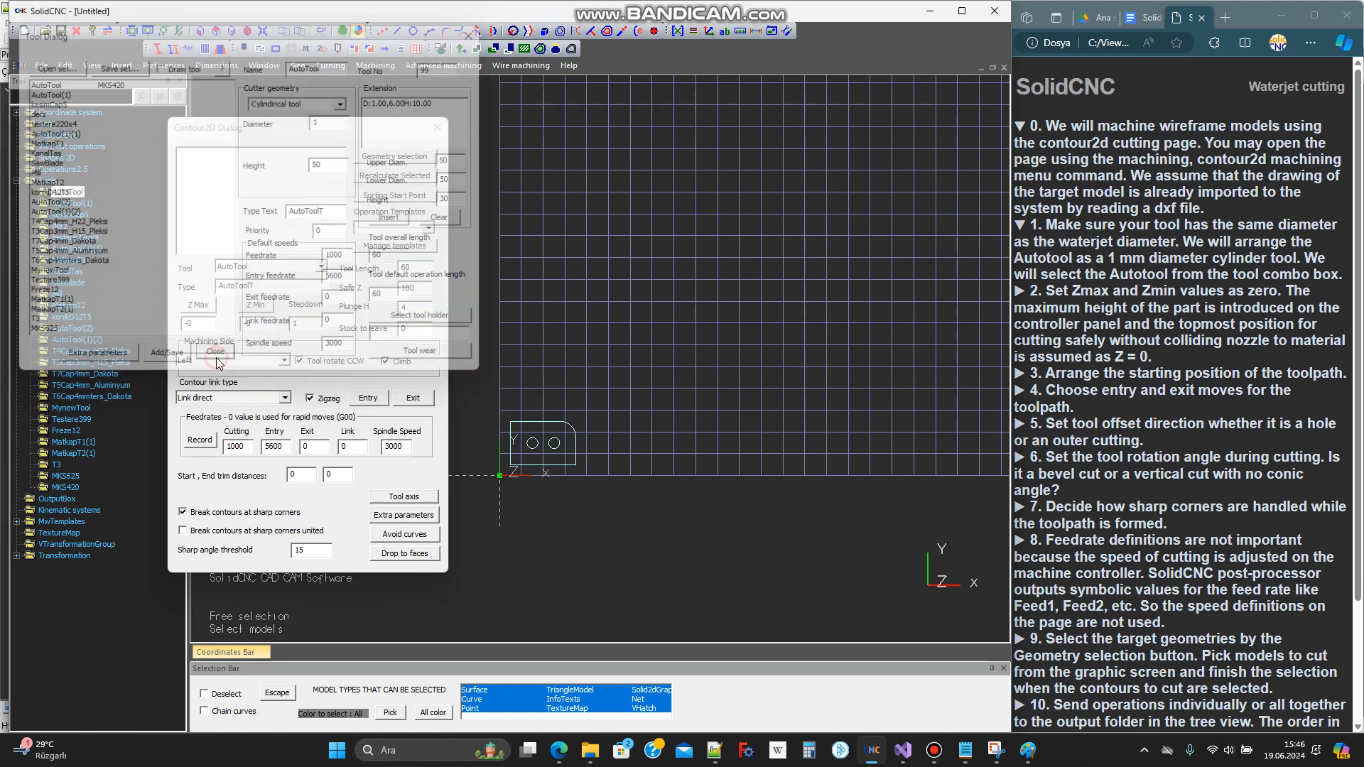
# Choose AutoTool as the contour operation's tool and set both Z Max and Z Min to 0
pyautogui.click(284, 268)
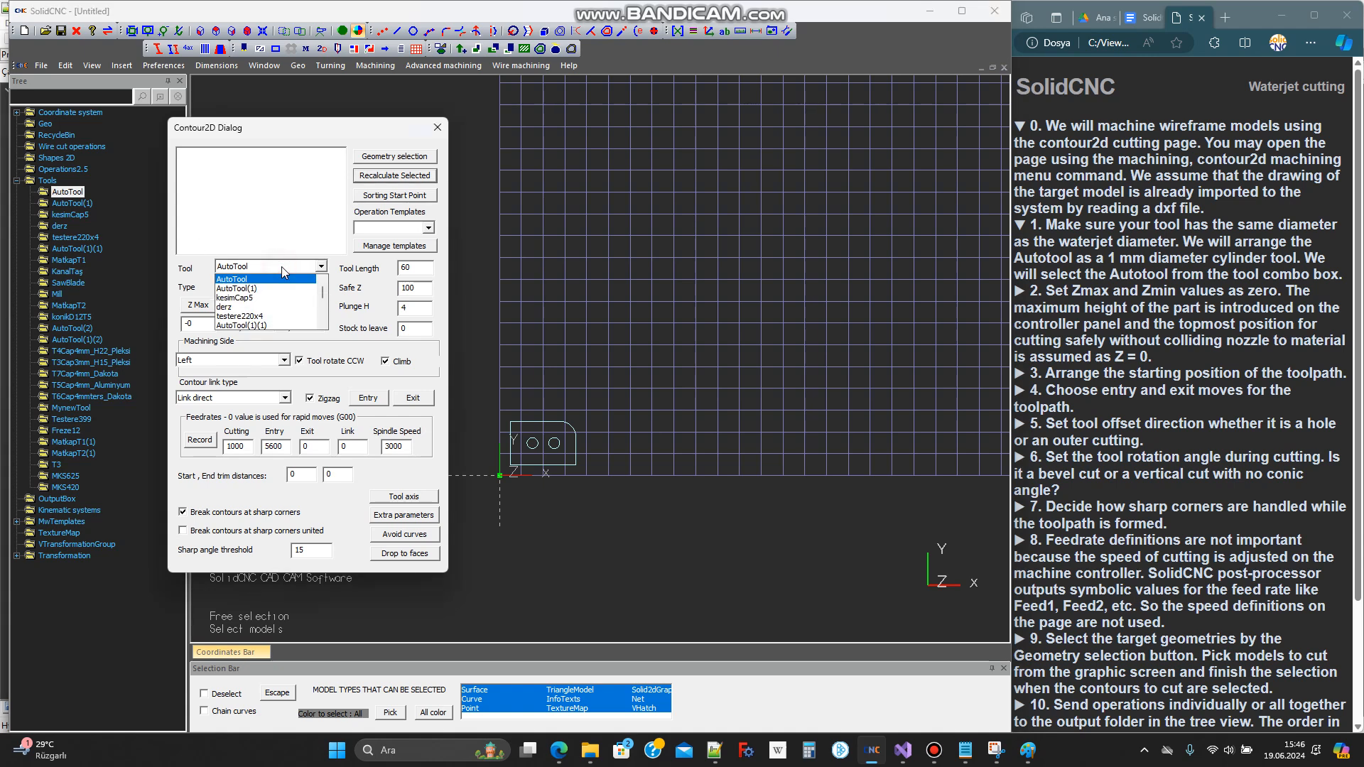
pyautogui.click(270, 280)
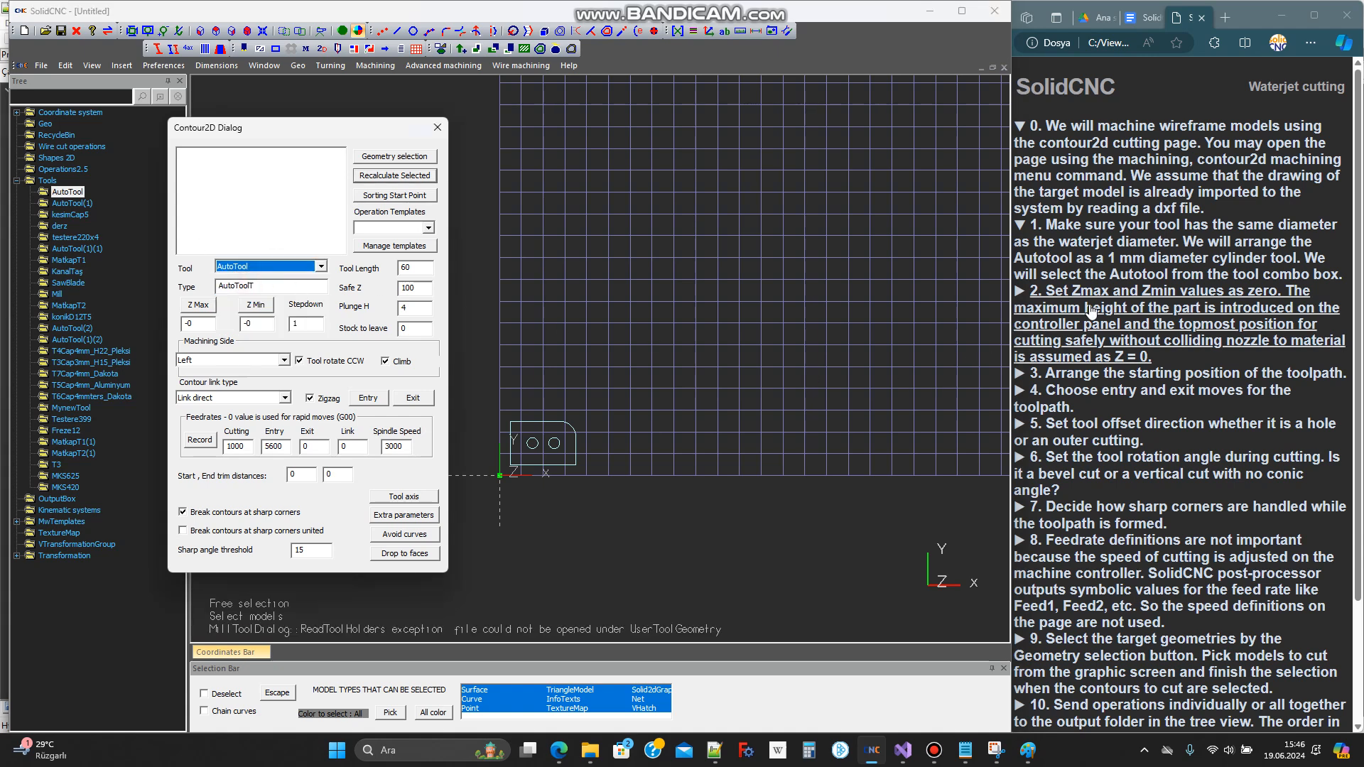
pyautogui.click(1070, 313)
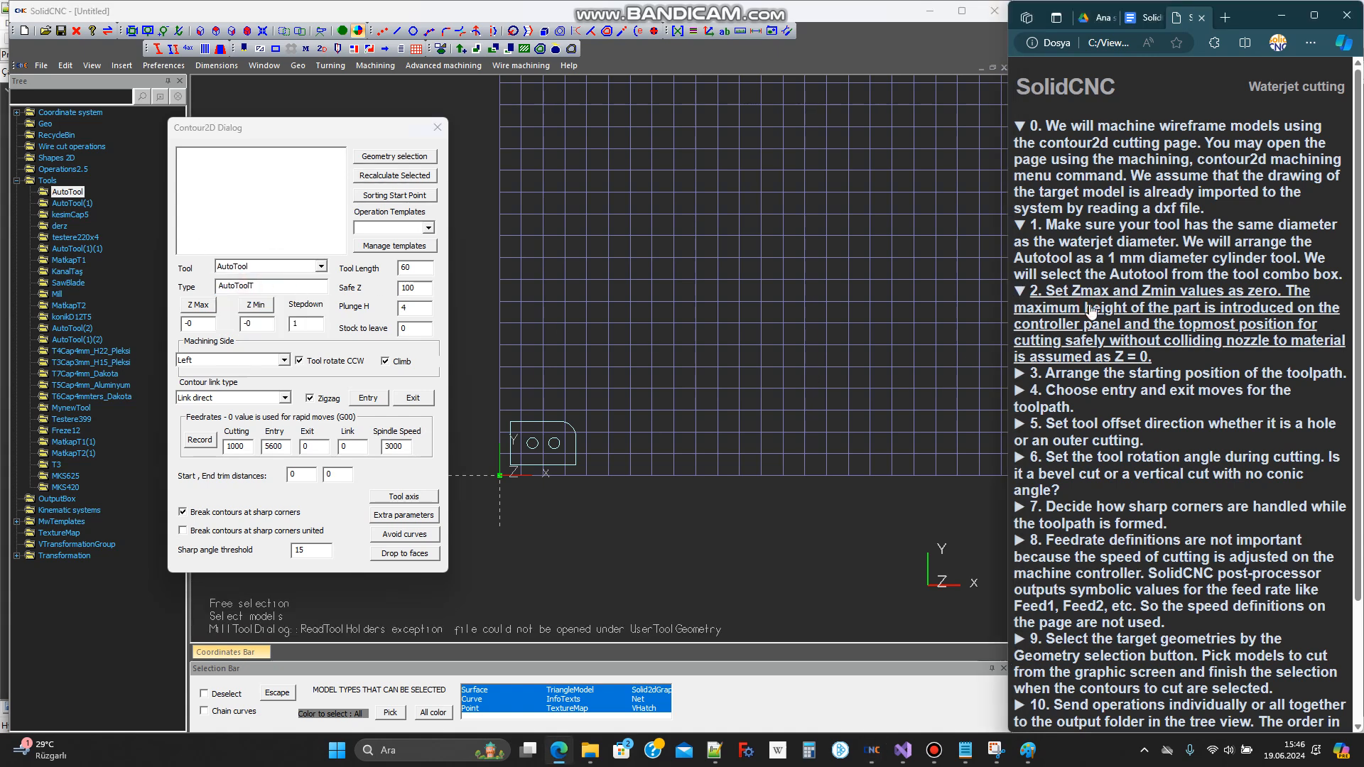
pyautogui.doubleClick(197, 324)
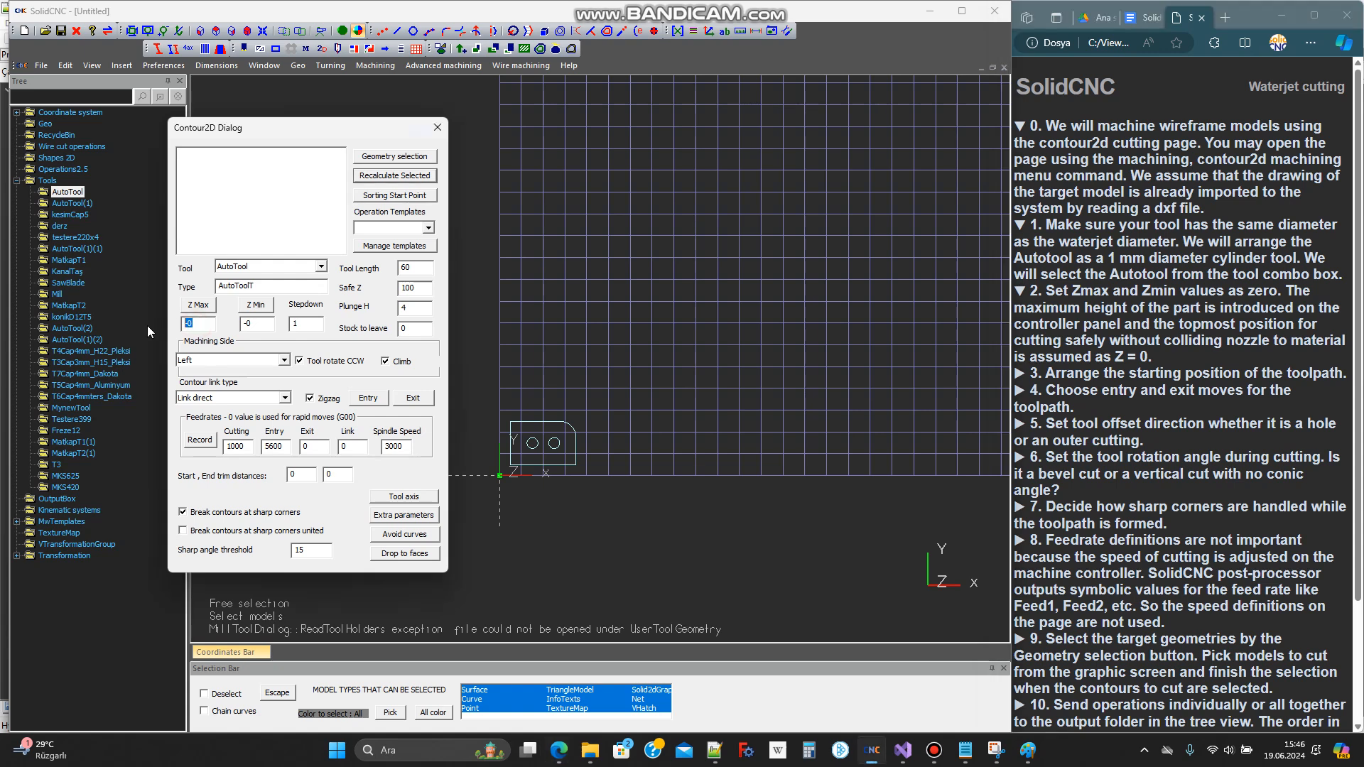
pyautogui.write('0')
pyautogui.doubleClick(262, 324)
pyautogui.write('0')
pyautogui.doubleClick(192, 324)
# Keep the contour start point option for asking the start point at the beginning enabled and accept the start point settings
pyautogui.click(1139, 374)
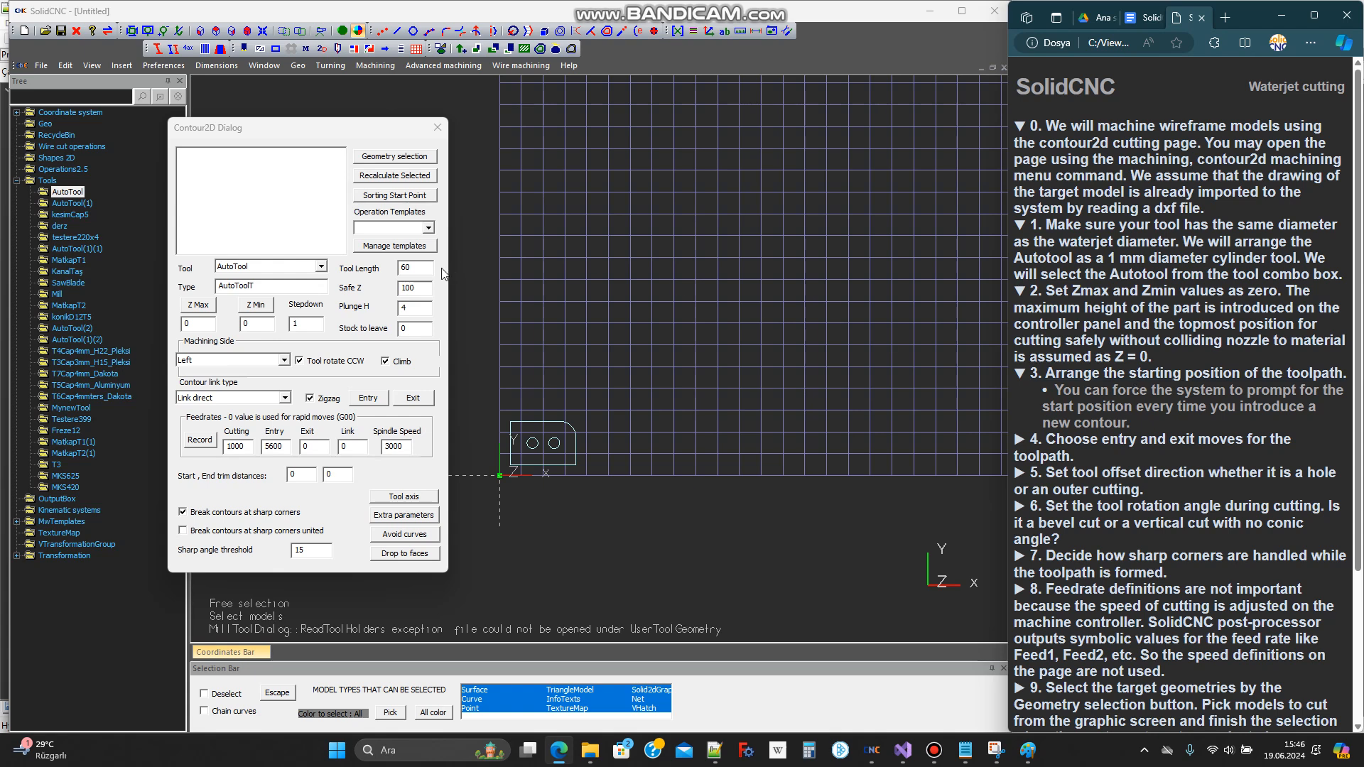
pyautogui.click(415, 201)
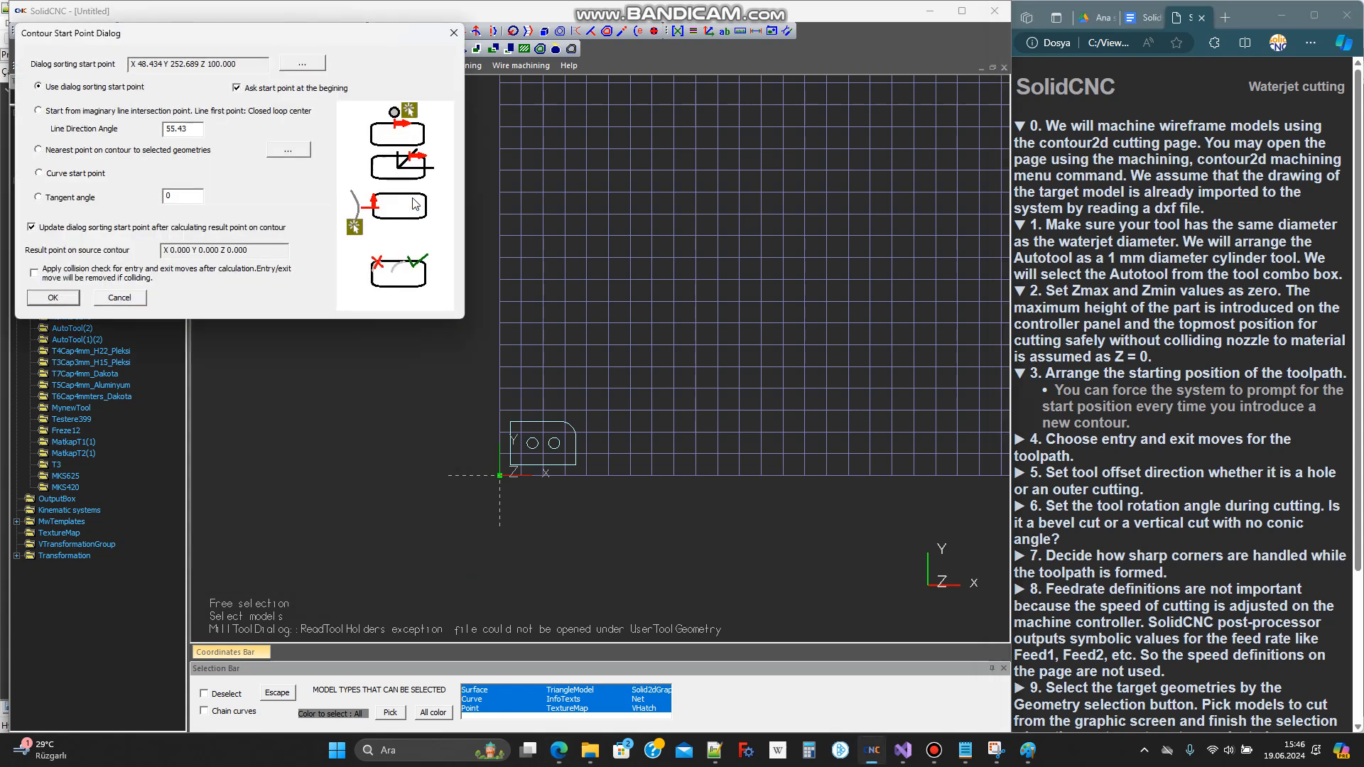
pyautogui.moveTo(337, 38); pyautogui.dragTo(571, 99)
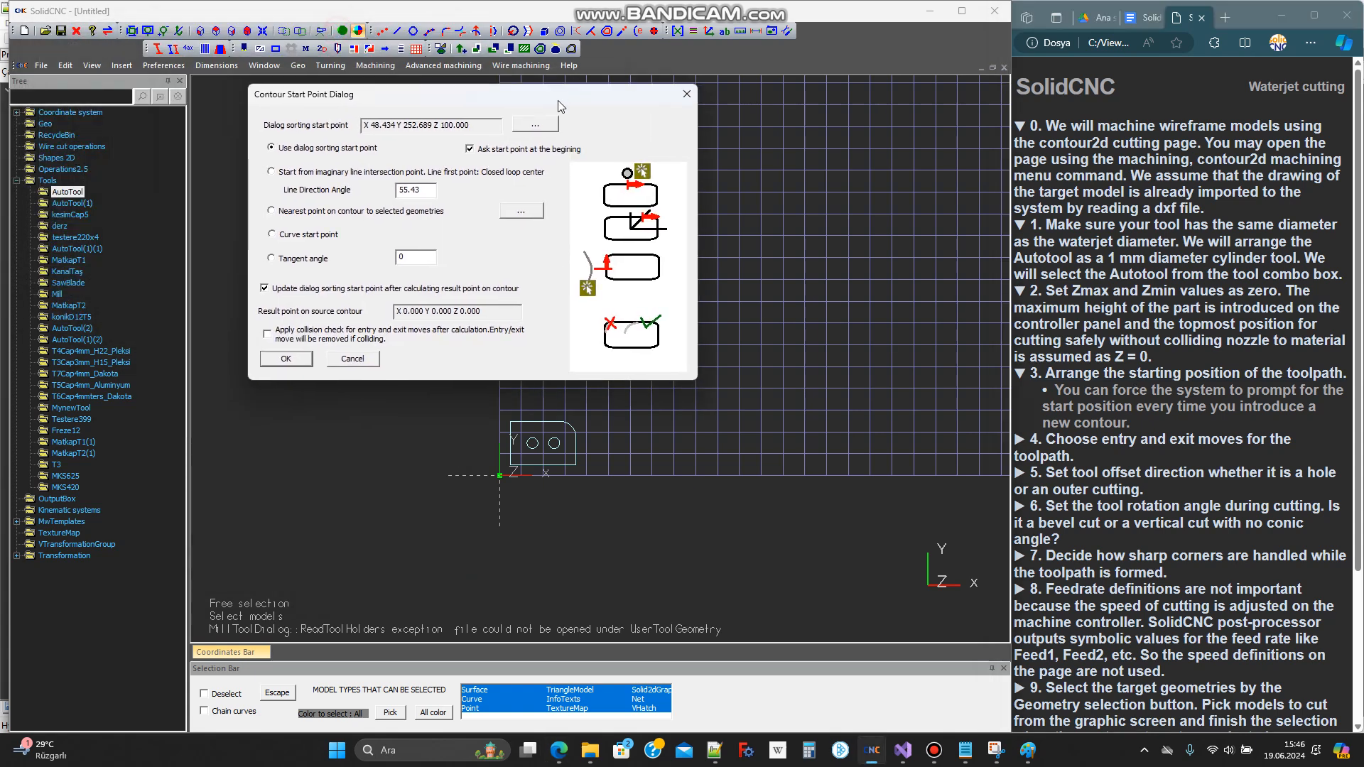
pyautogui.click(472, 150)
pyautogui.click(471, 150)
pyautogui.click(291, 359)
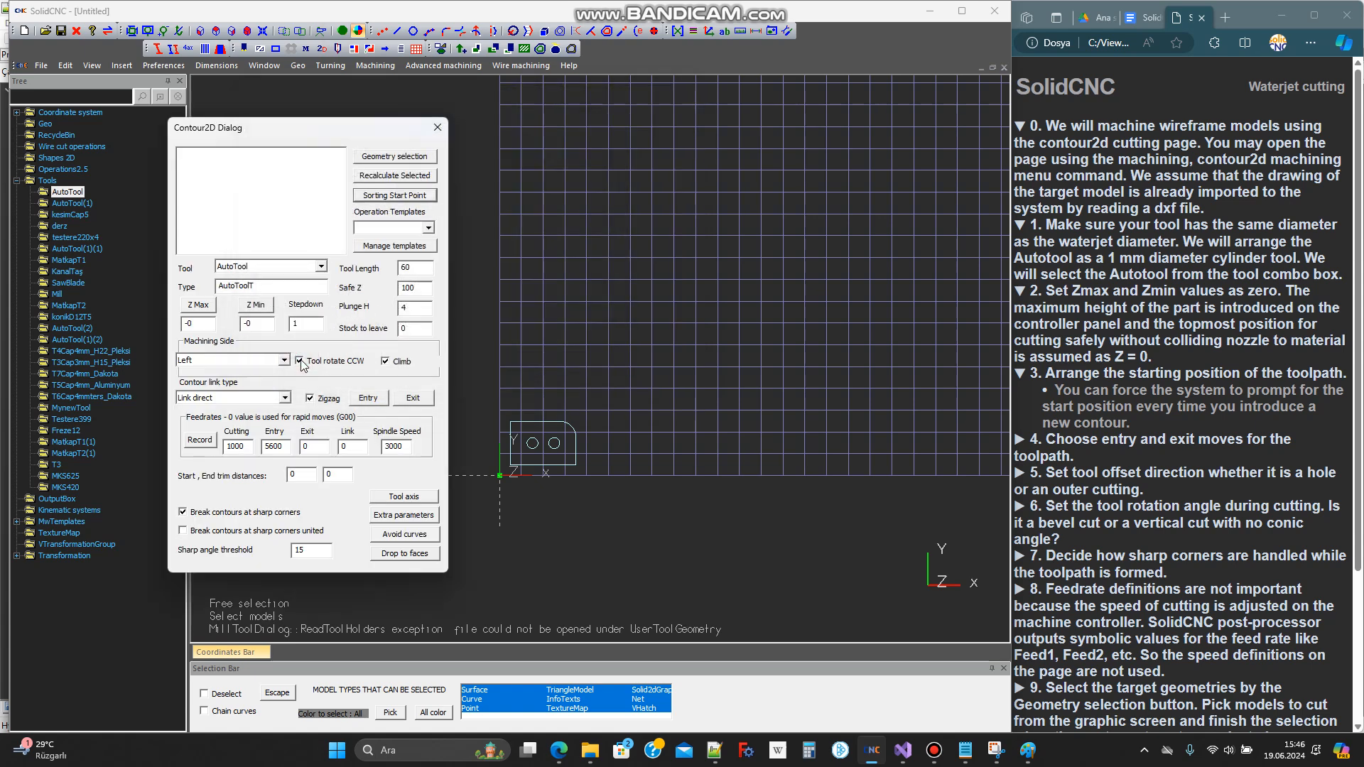
# Set the contour entry move to Arc with a circle radius of 3
pyautogui.click(1121, 446)
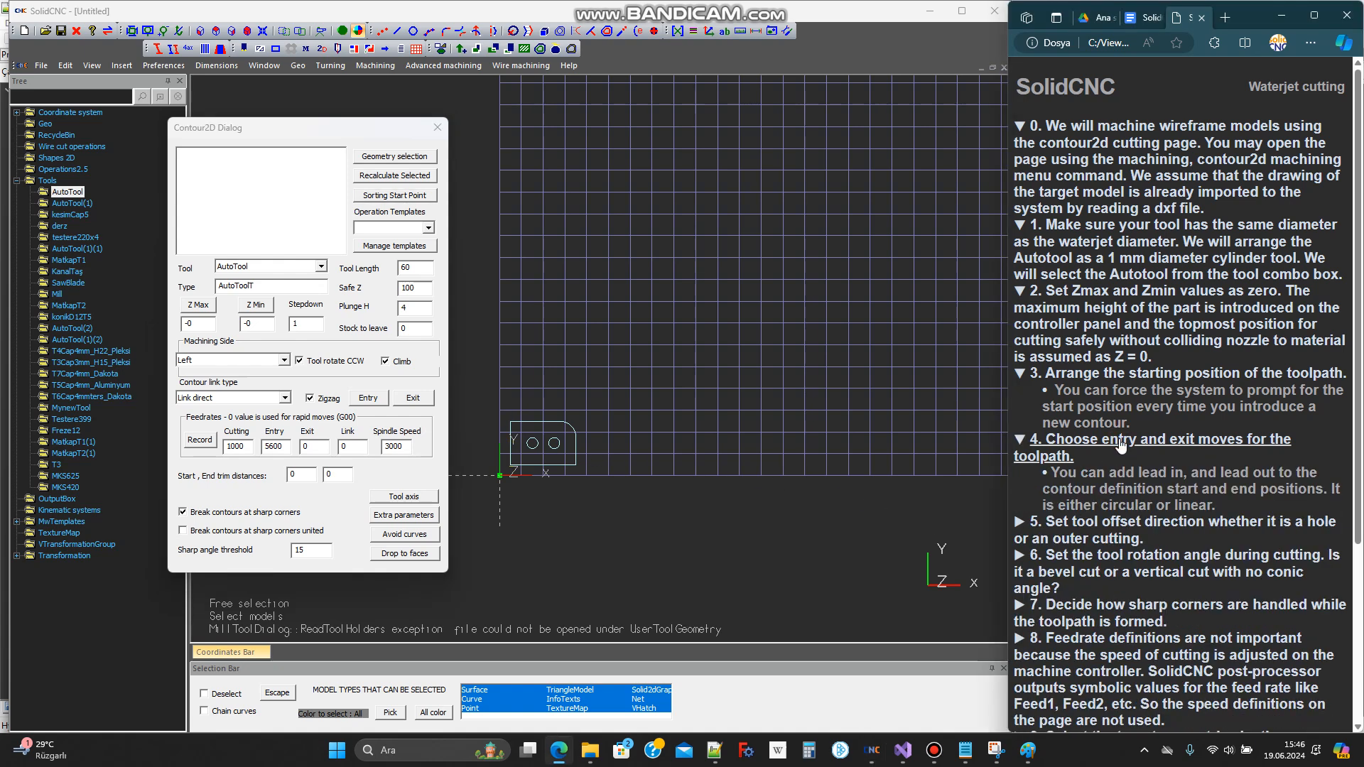
pyautogui.click(368, 398)
pyautogui.click(158, 70)
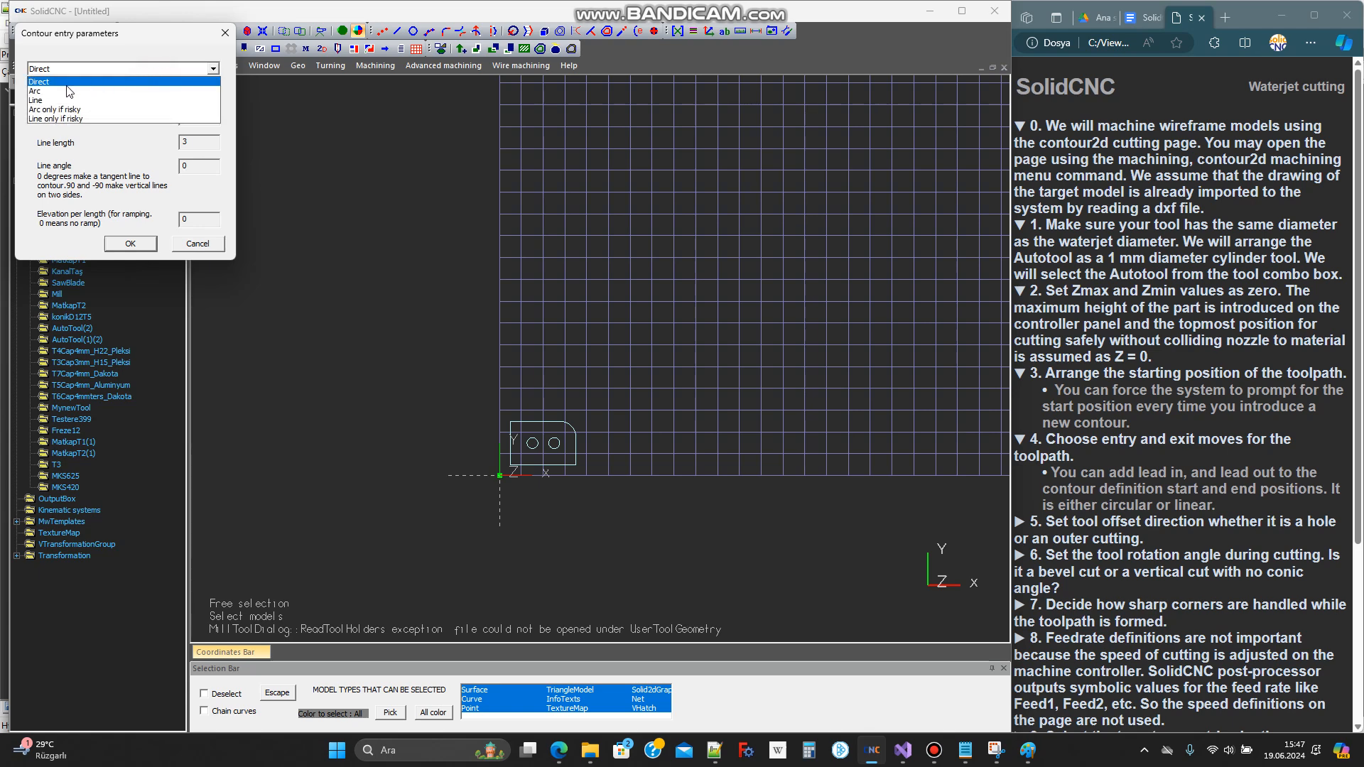
pyautogui.click(40, 91)
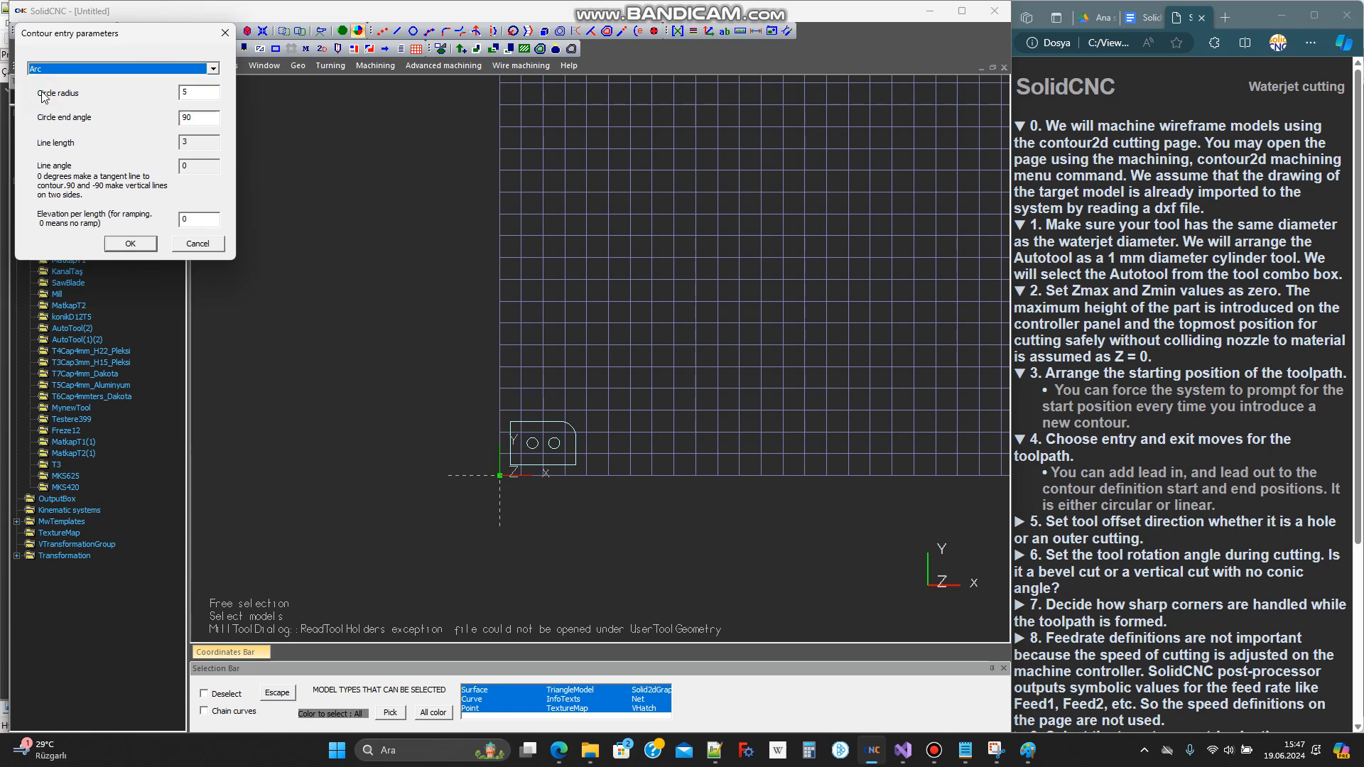
pyautogui.doubleClick(193, 92)
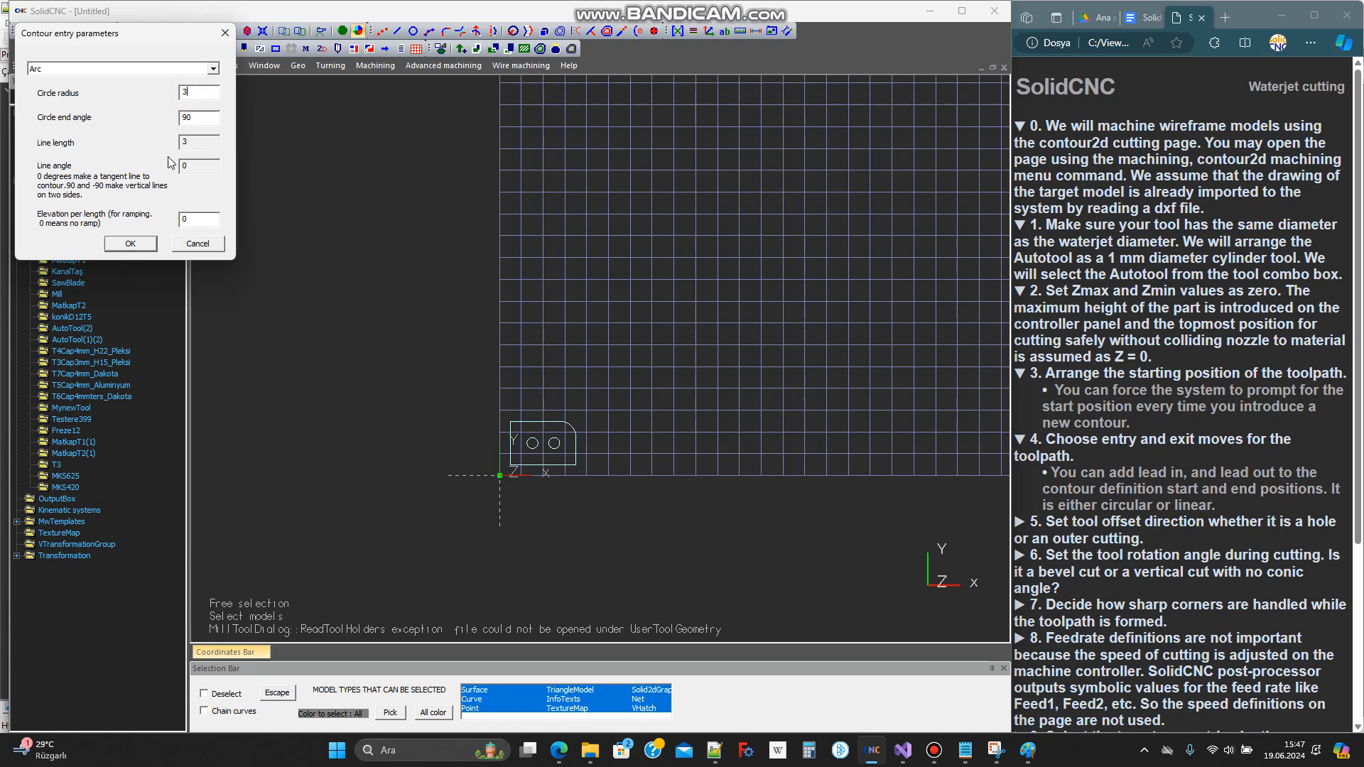
pyautogui.write('3')
pyautogui.click(130, 244)
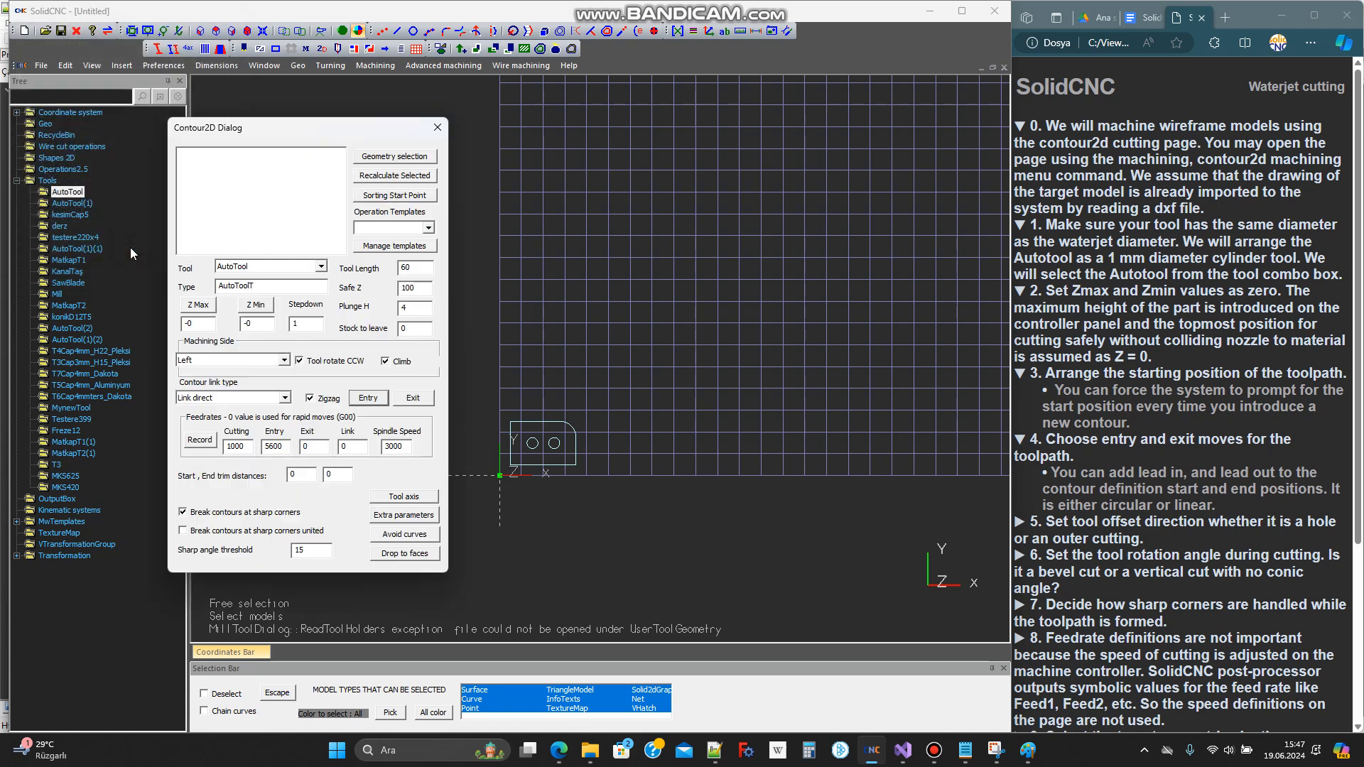
# Set the contour operation's machining side to Outside
pyautogui.click(1137, 527)
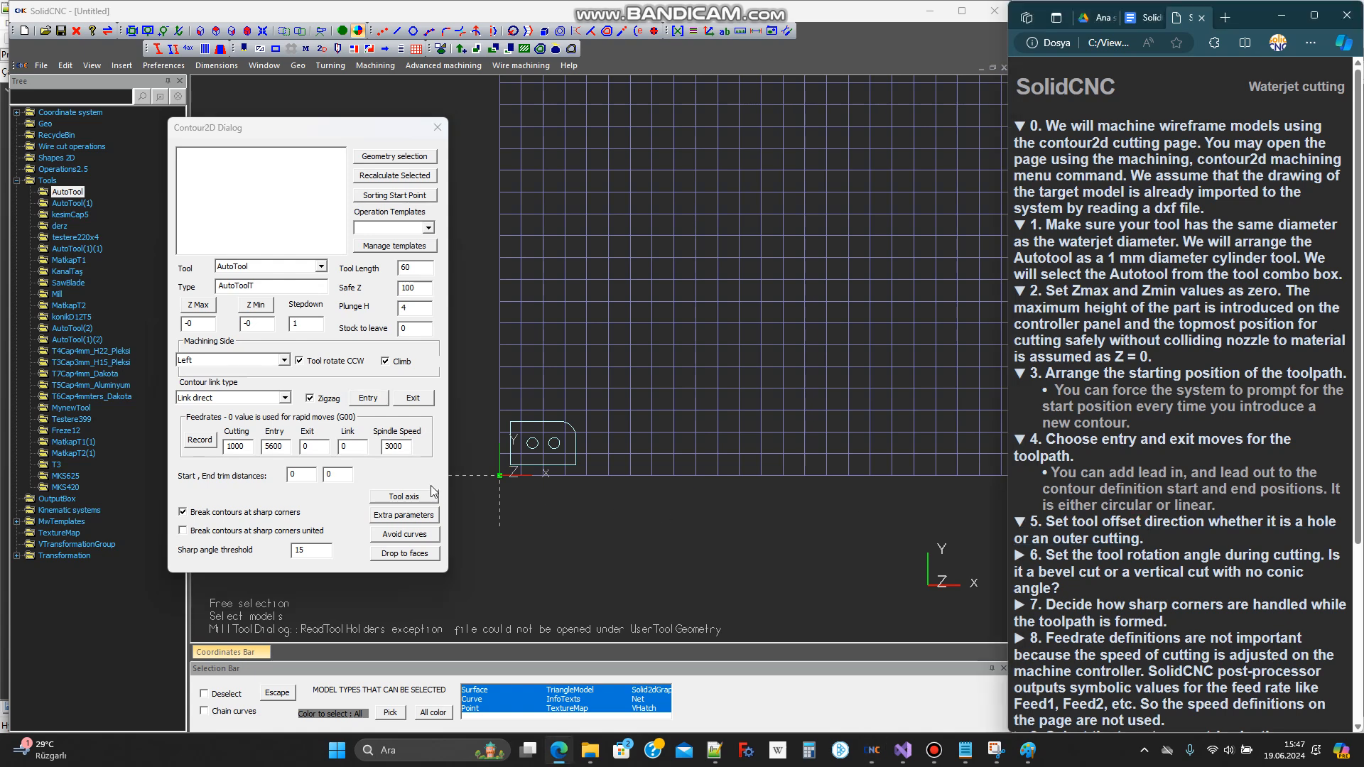
pyautogui.click(276, 361)
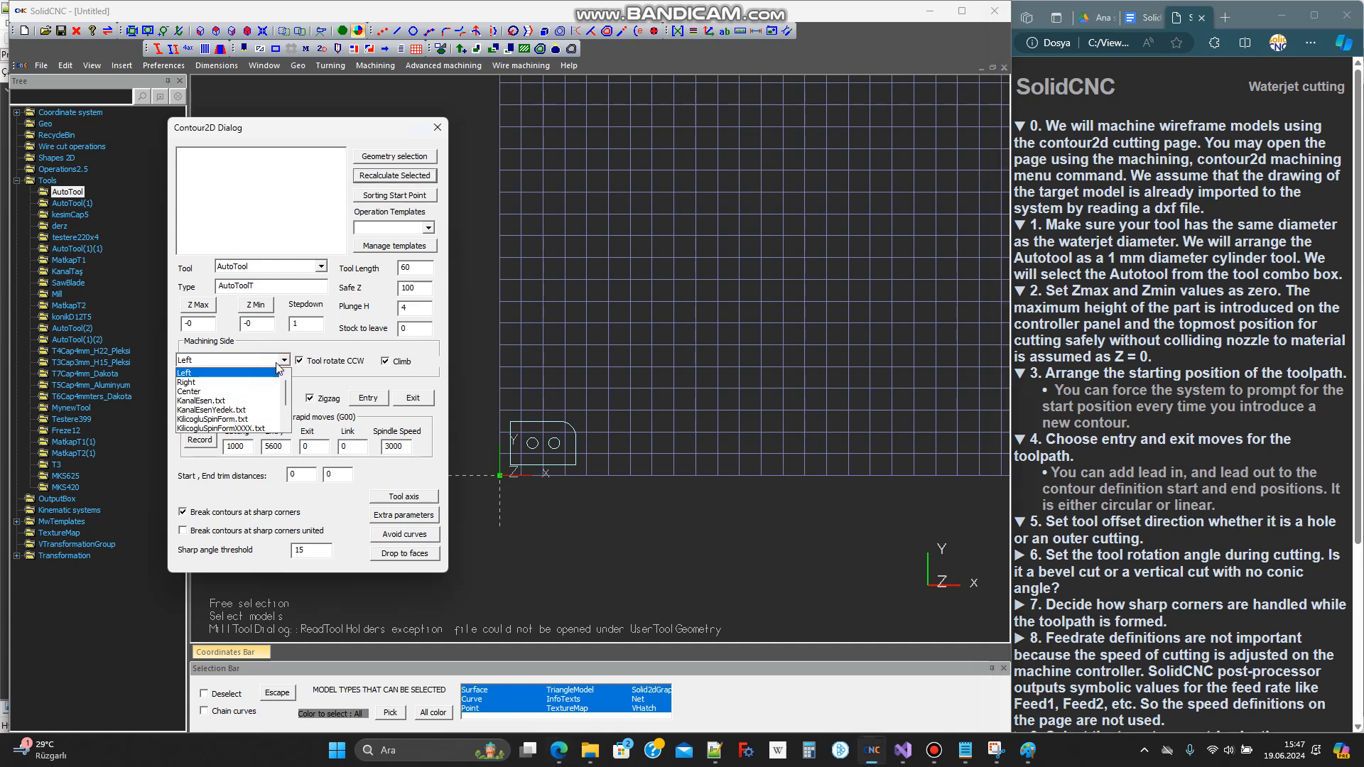
pyautogui.click(188, 382)
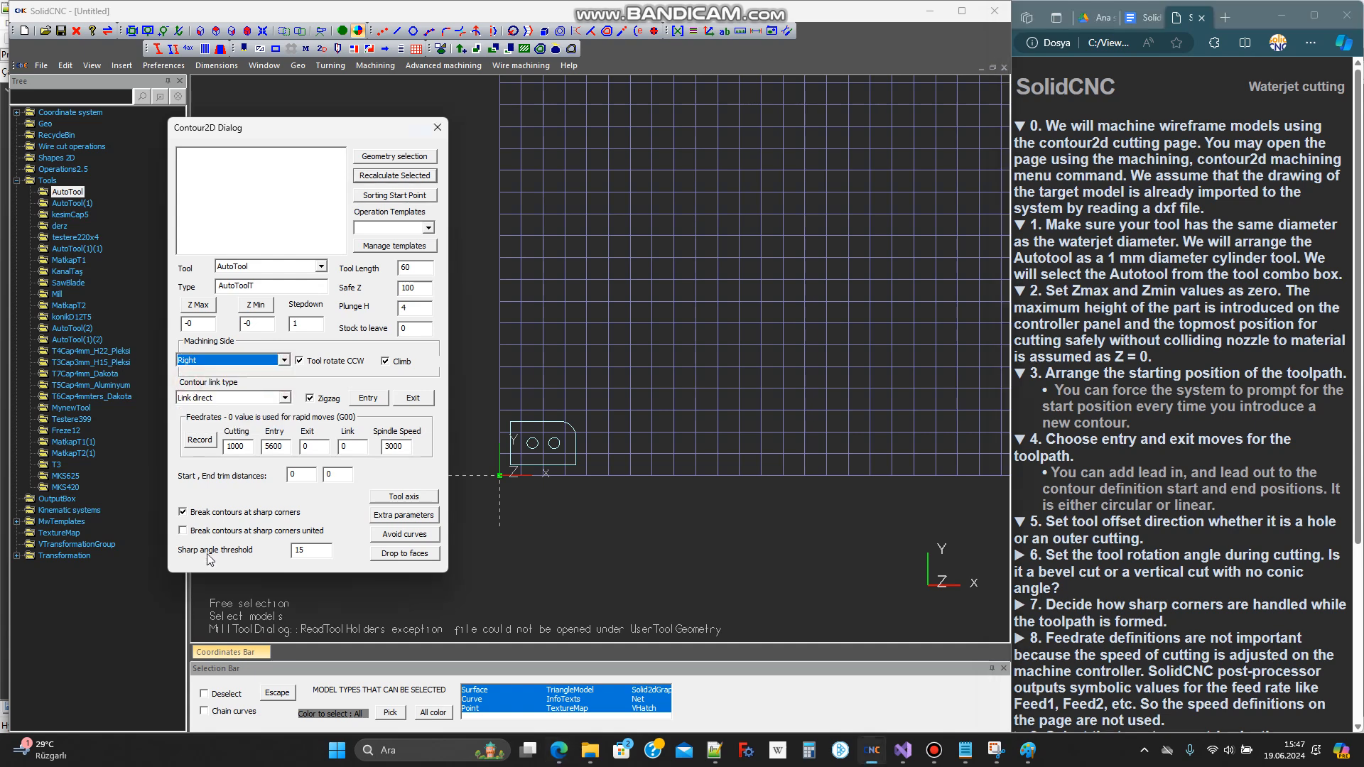
pyautogui.click(216, 367)
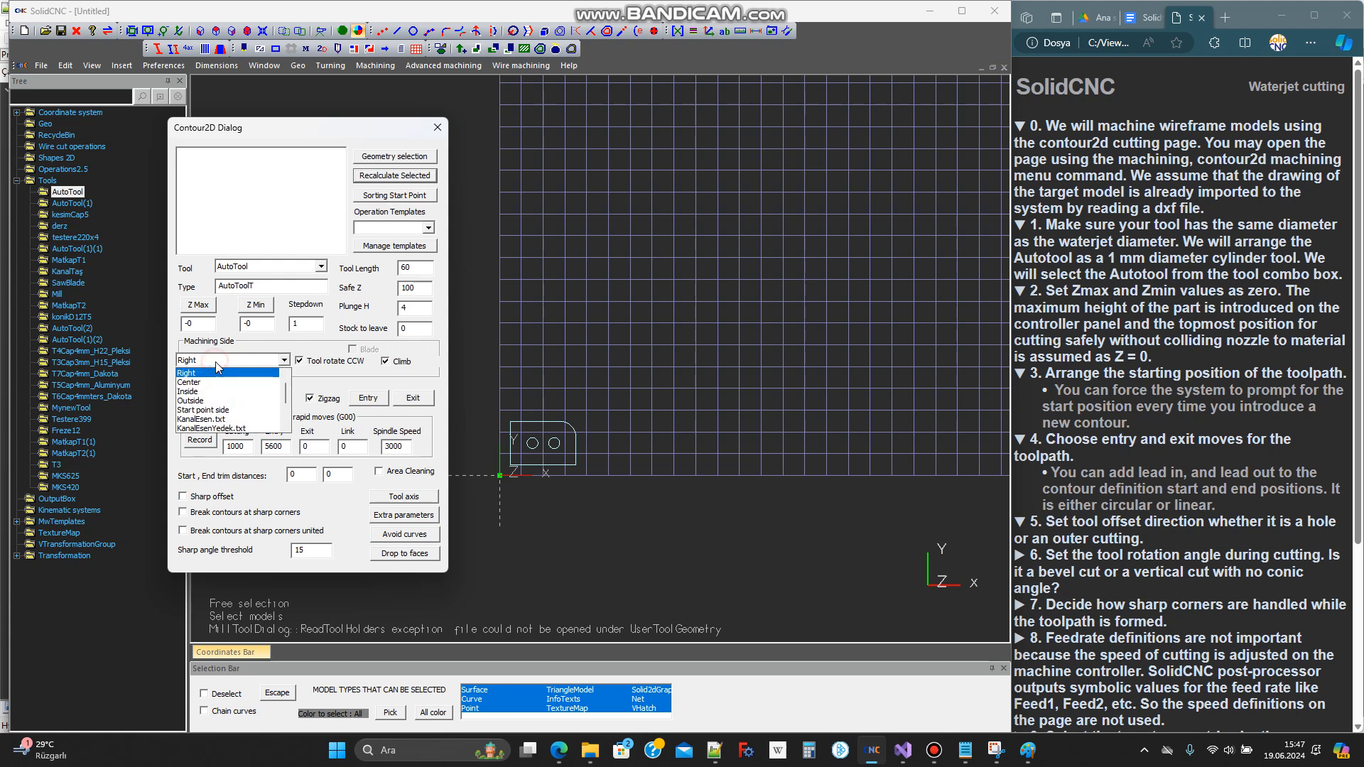
pyautogui.scroll(1, 218, 391)
pyautogui.scroll(-1, 216, 387)
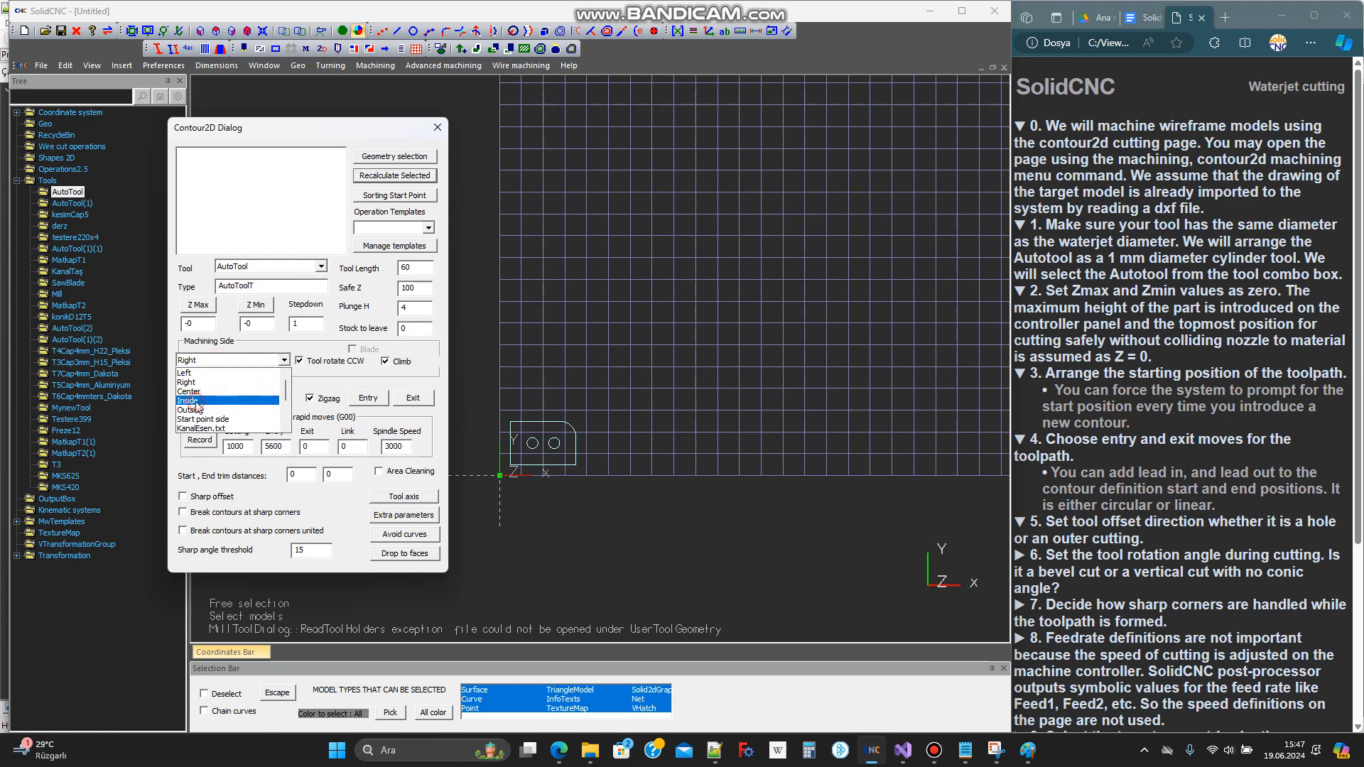
pyautogui.click(196, 403)
pyautogui.click(216, 361)
pyautogui.click(201, 382)
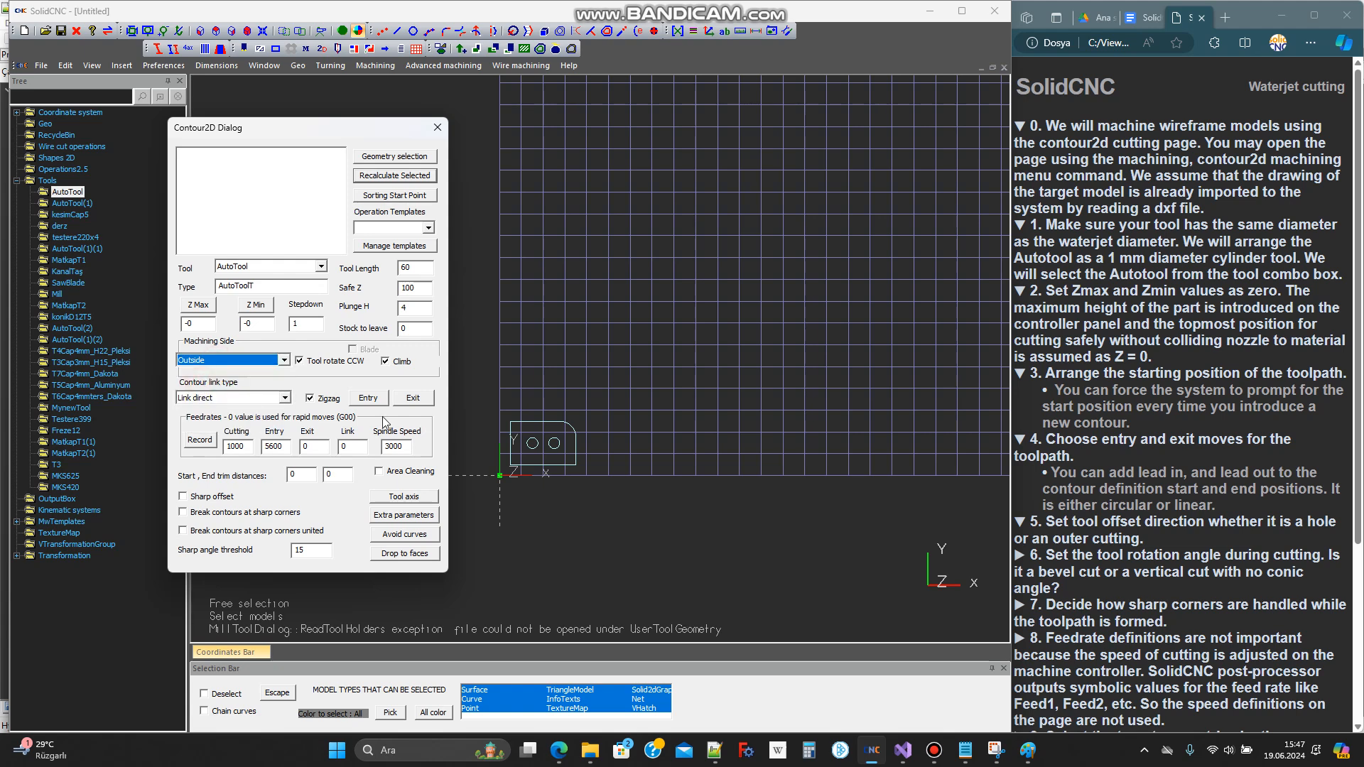
# Set the tool axis control to Rotate around tangent direction for bevel cutting
pyautogui.click(1112, 565)
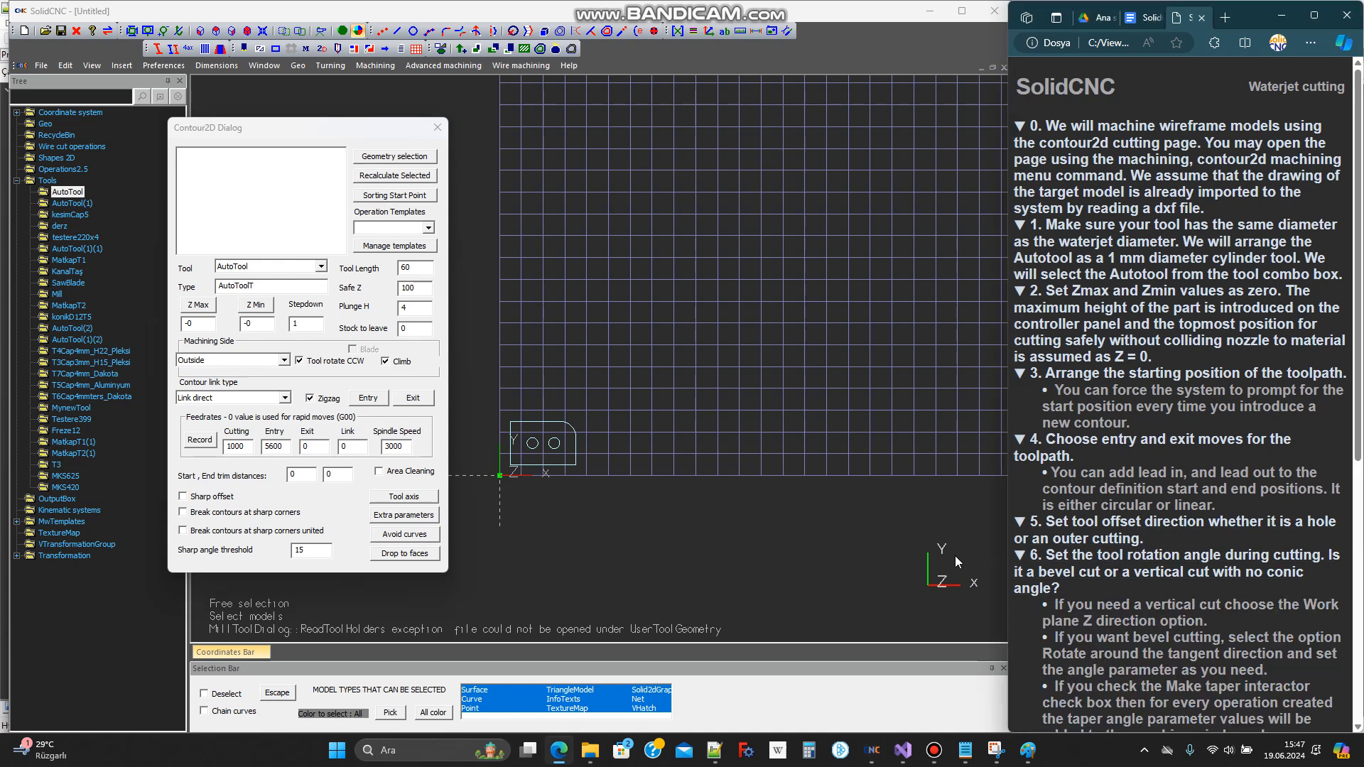
pyautogui.click(426, 496)
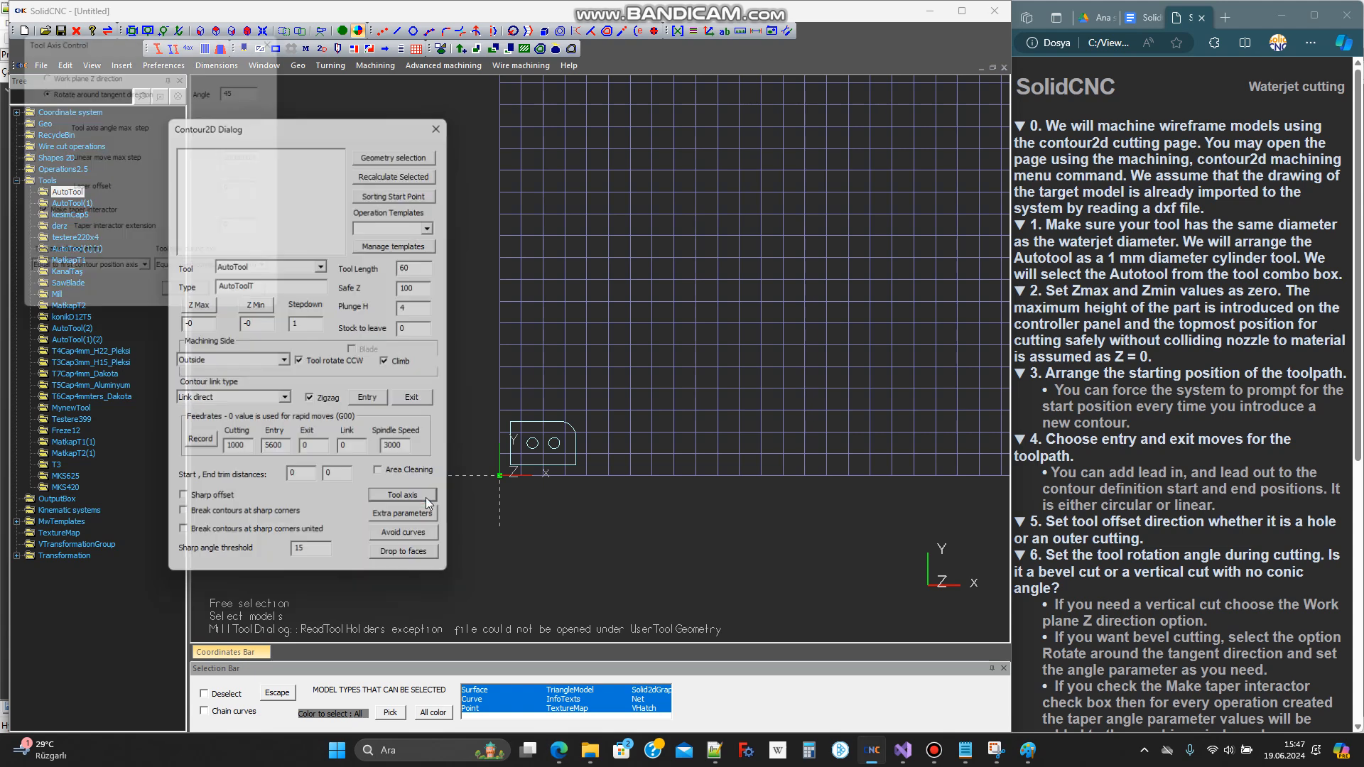
pyautogui.click(53, 70)
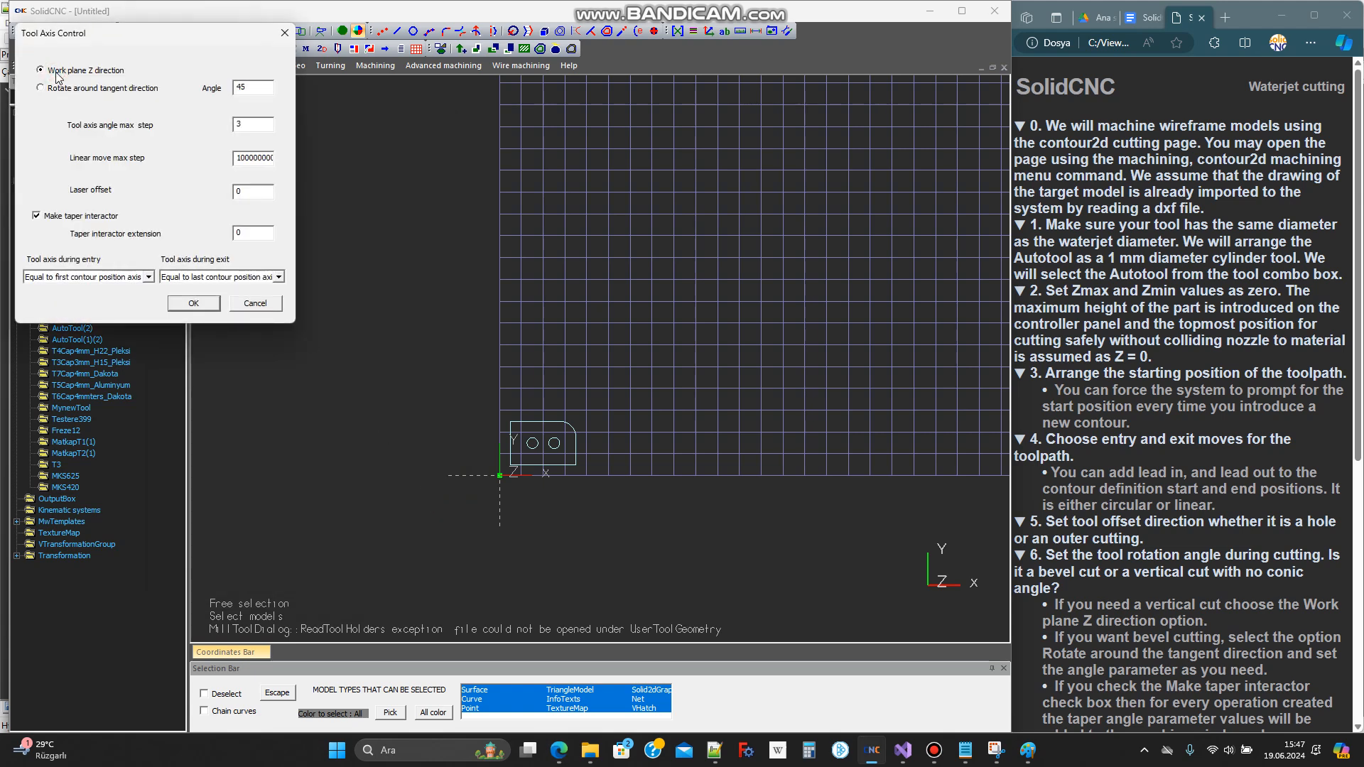
pyautogui.moveTo(144, 32); pyautogui.dragTo(280, 76)
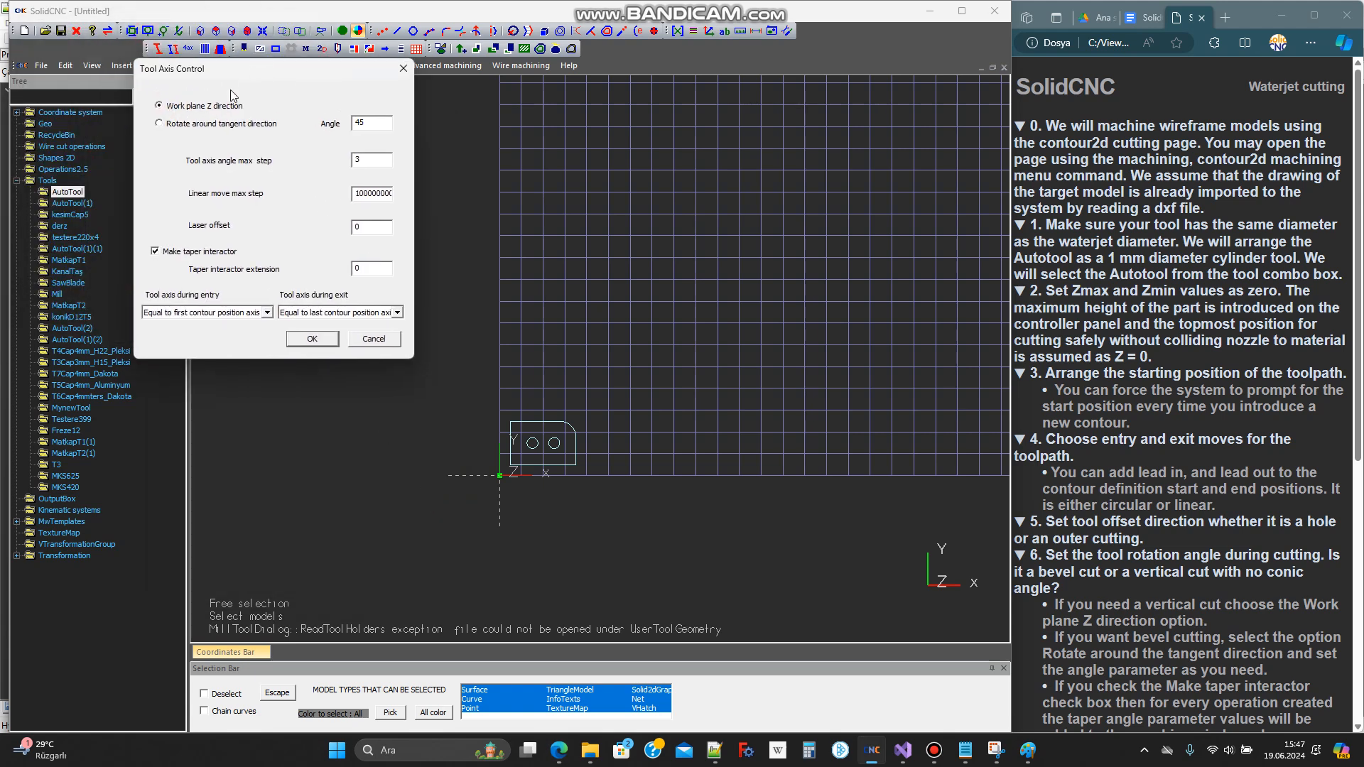
pyautogui.click(162, 124)
pyautogui.click(170, 110)
pyautogui.click(169, 126)
pyautogui.doubleClick(369, 120)
pyautogui.click(312, 344)
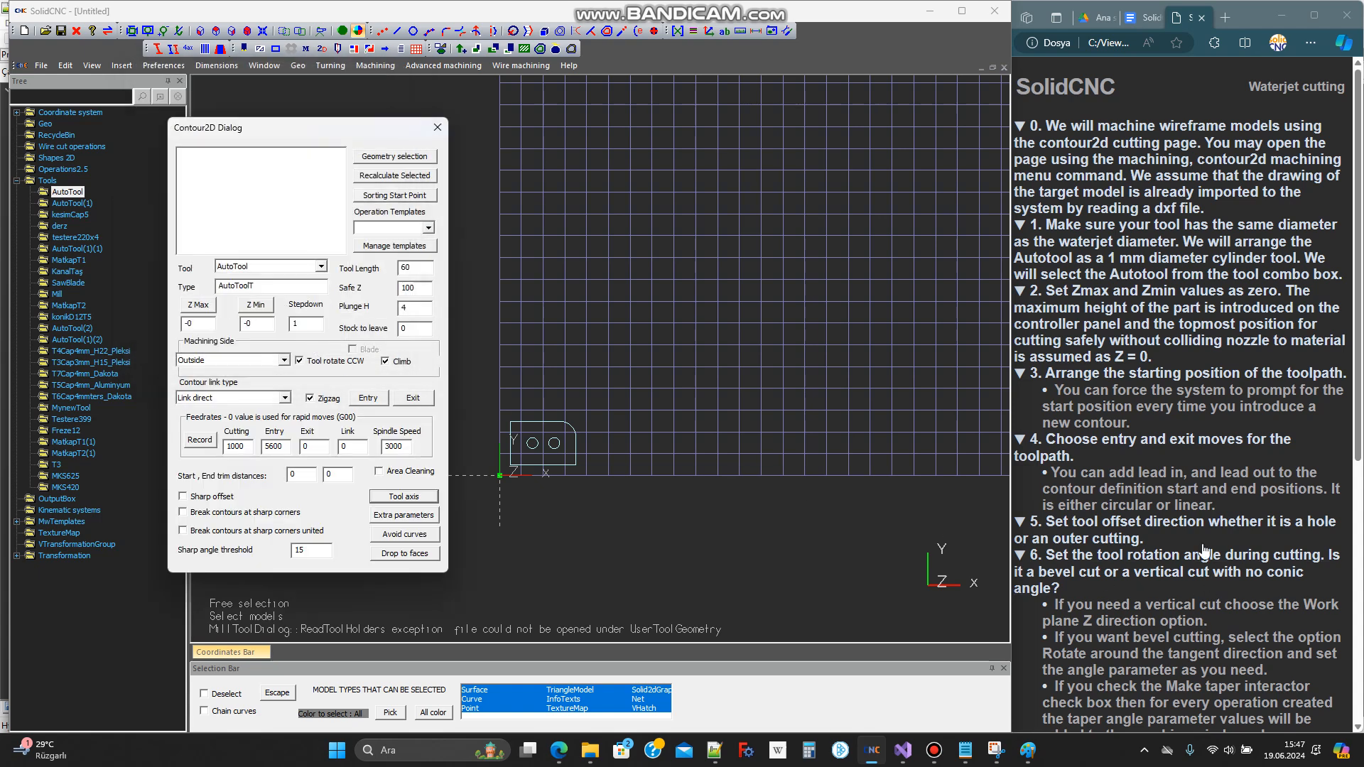
# Enable Make taper interactor in the tool axis settings of the contour operation and accept them
pyautogui.scroll(-1, 1186, 501)
pyautogui.scroll(-2, 1194, 497)
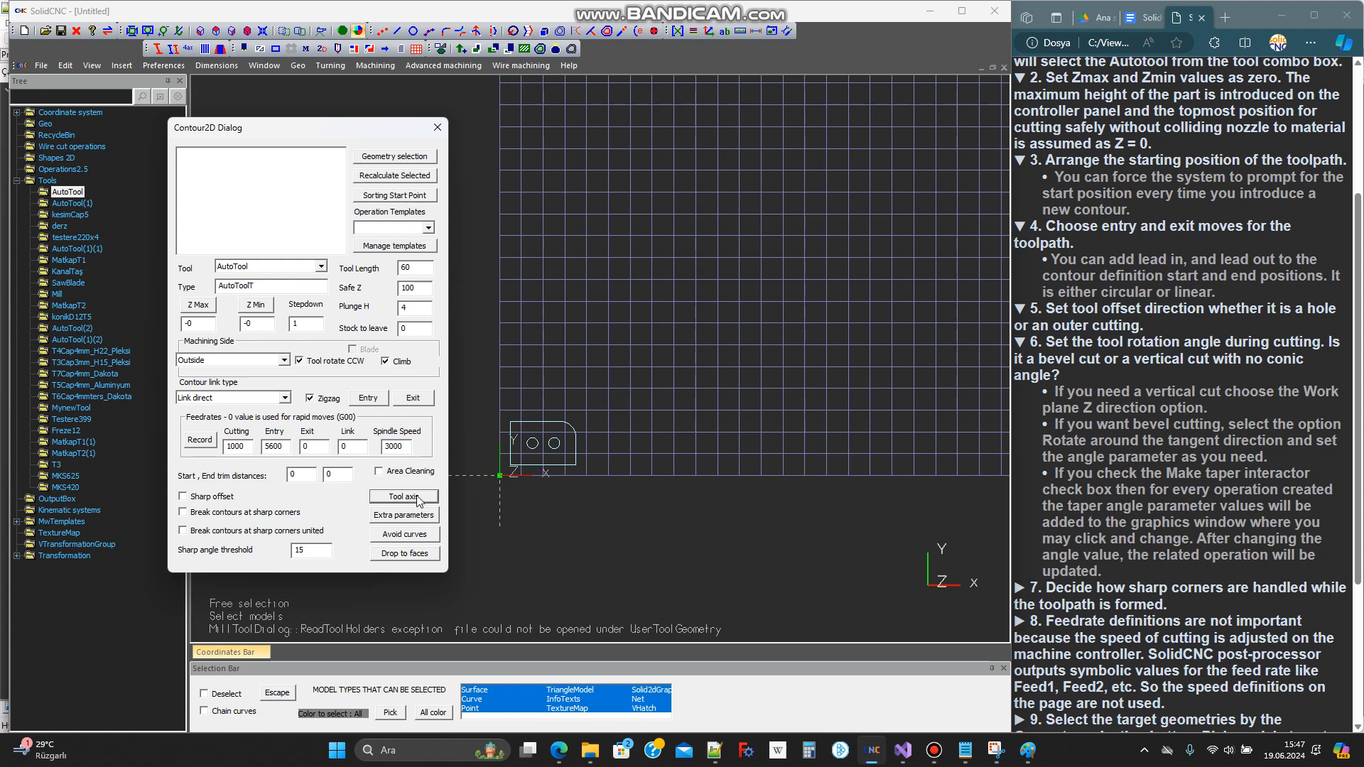
pyautogui.click(404, 496)
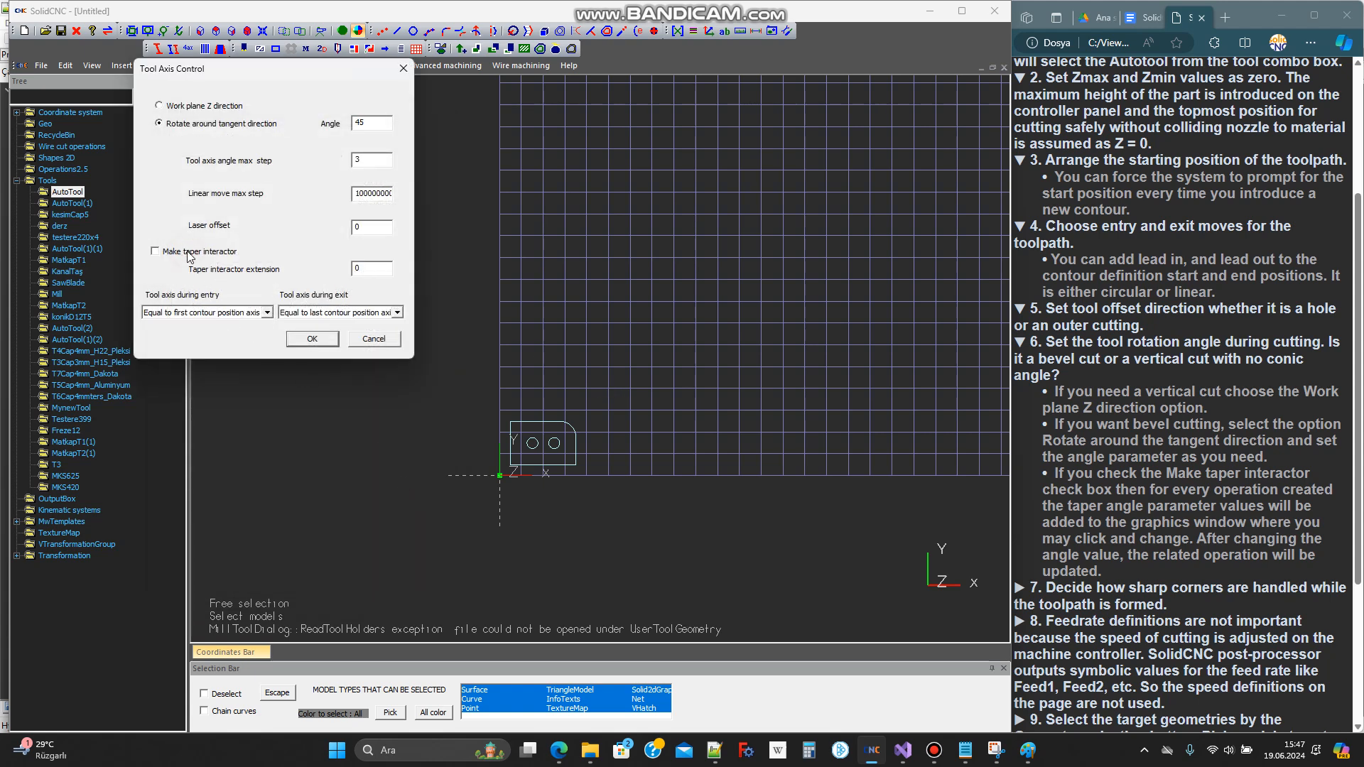
pyautogui.click(310, 341)
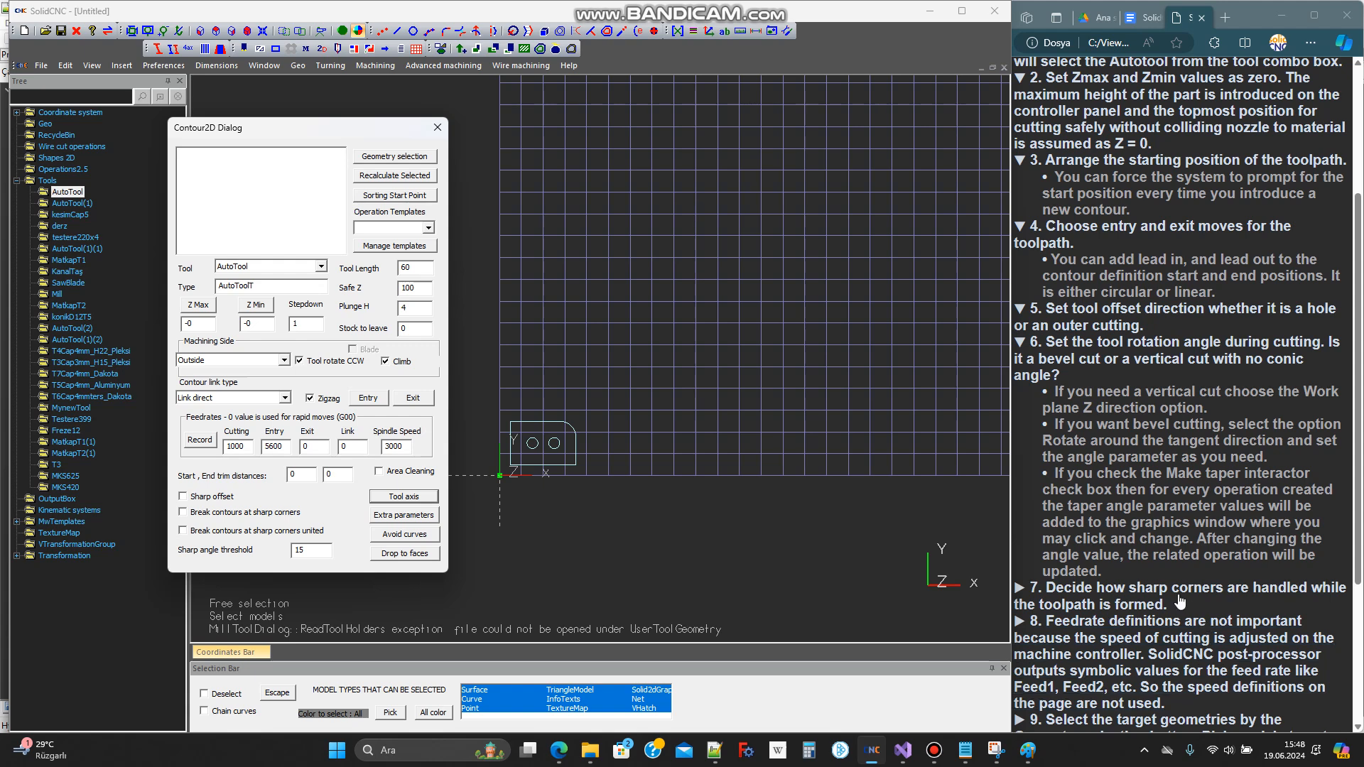
# Enable breaking contours at sharp corners and set the contour operation's machining side to Right
pyautogui.click(1134, 605)
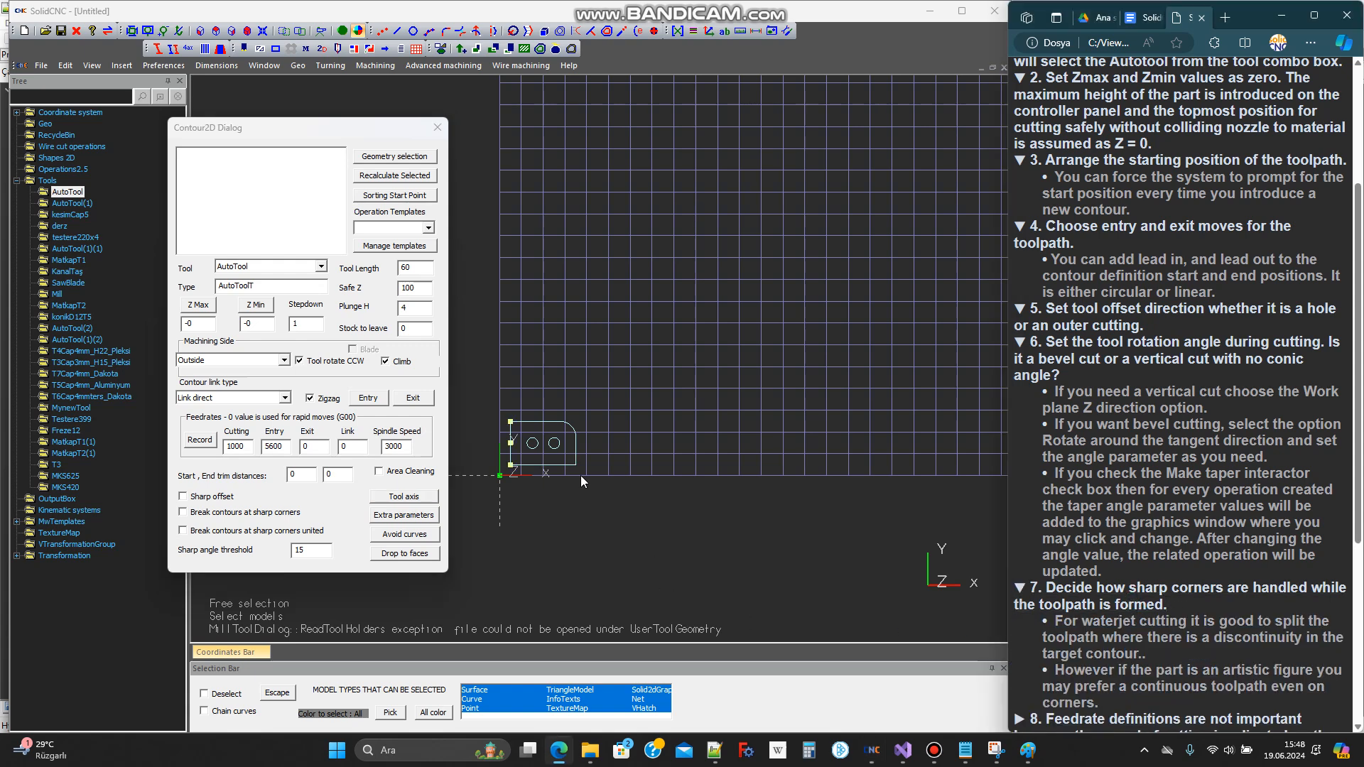
pyautogui.click(253, 514)
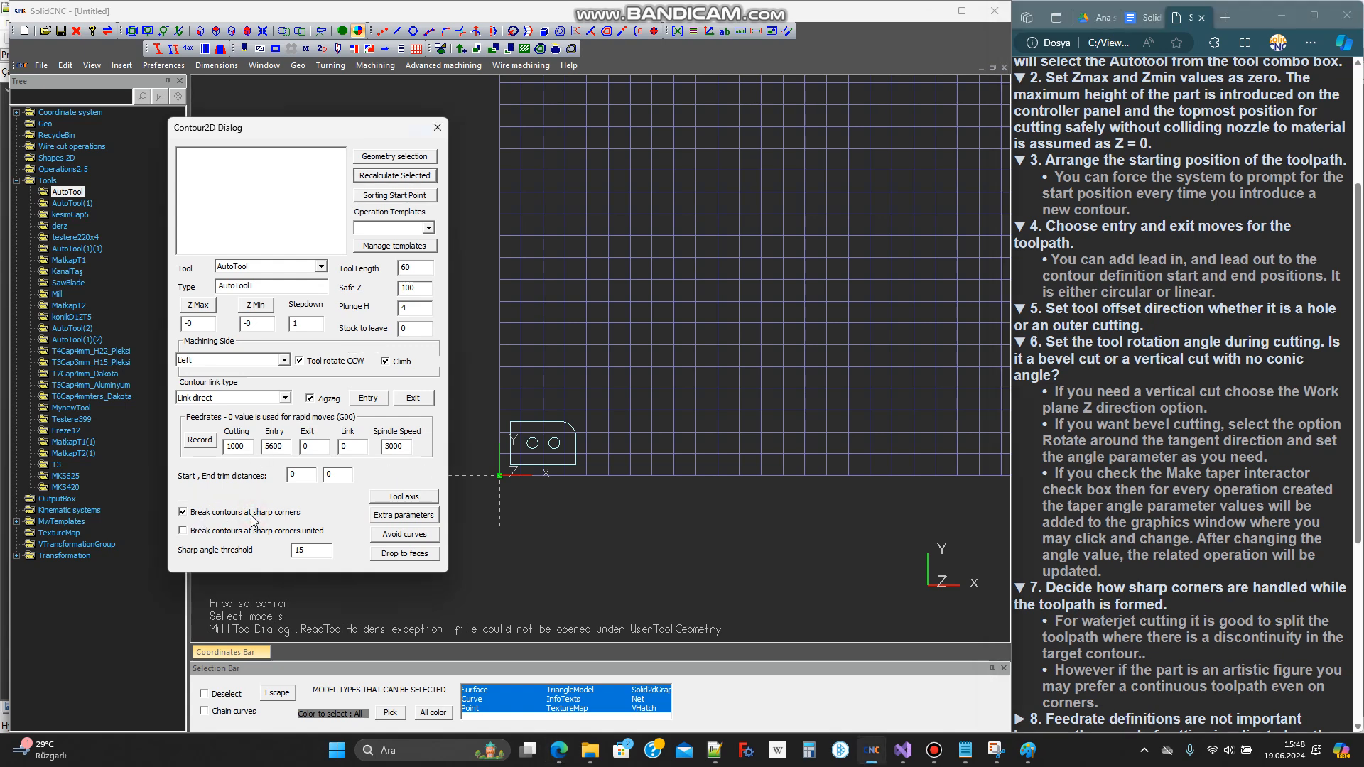
pyautogui.scroll(5, 497, 447)
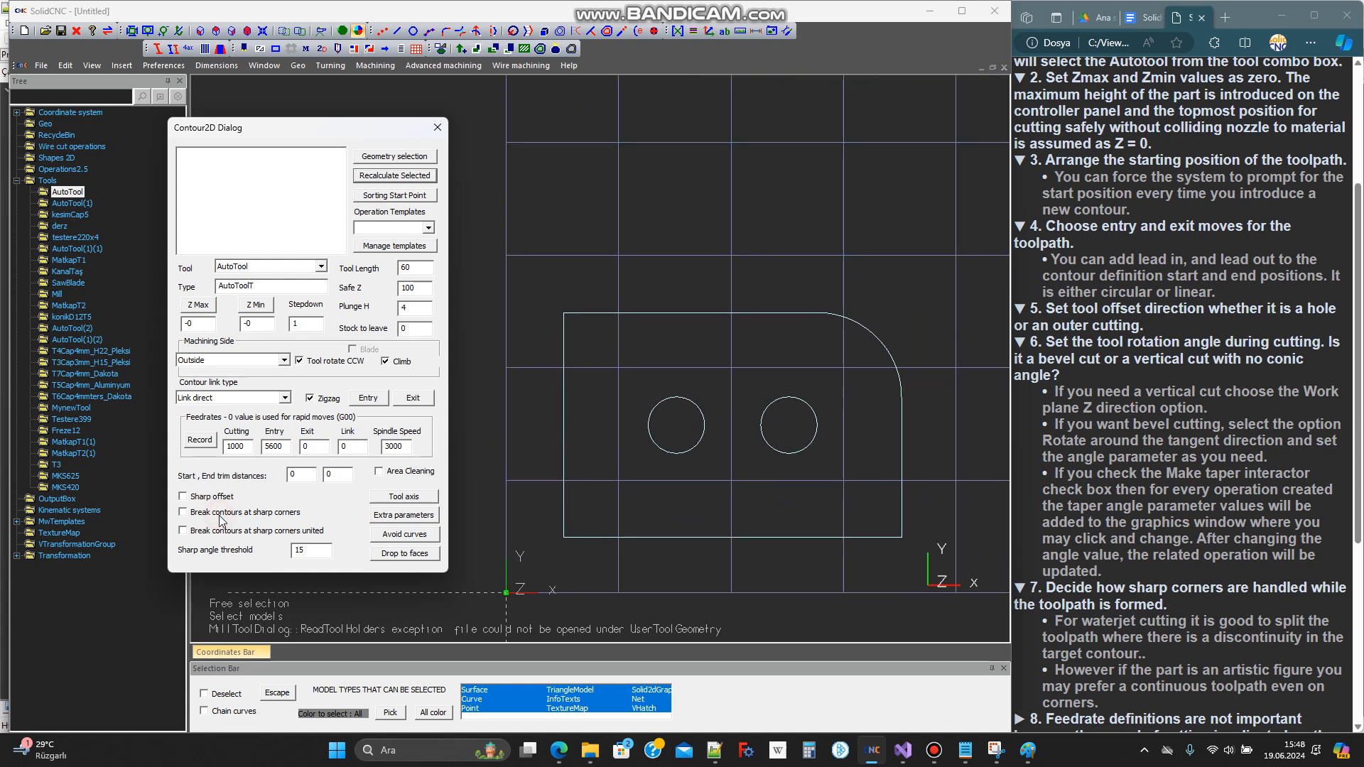
pyautogui.click(283, 362)
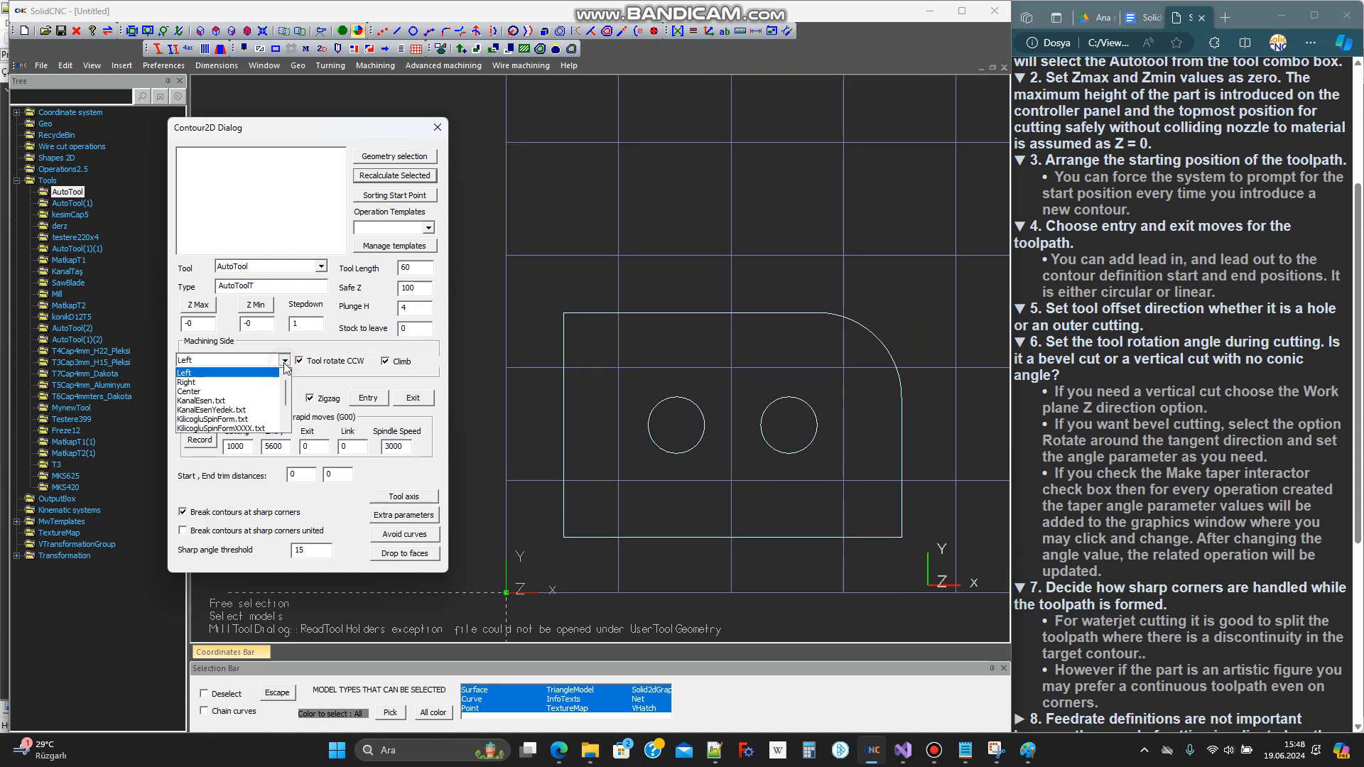
pyautogui.click(206, 384)
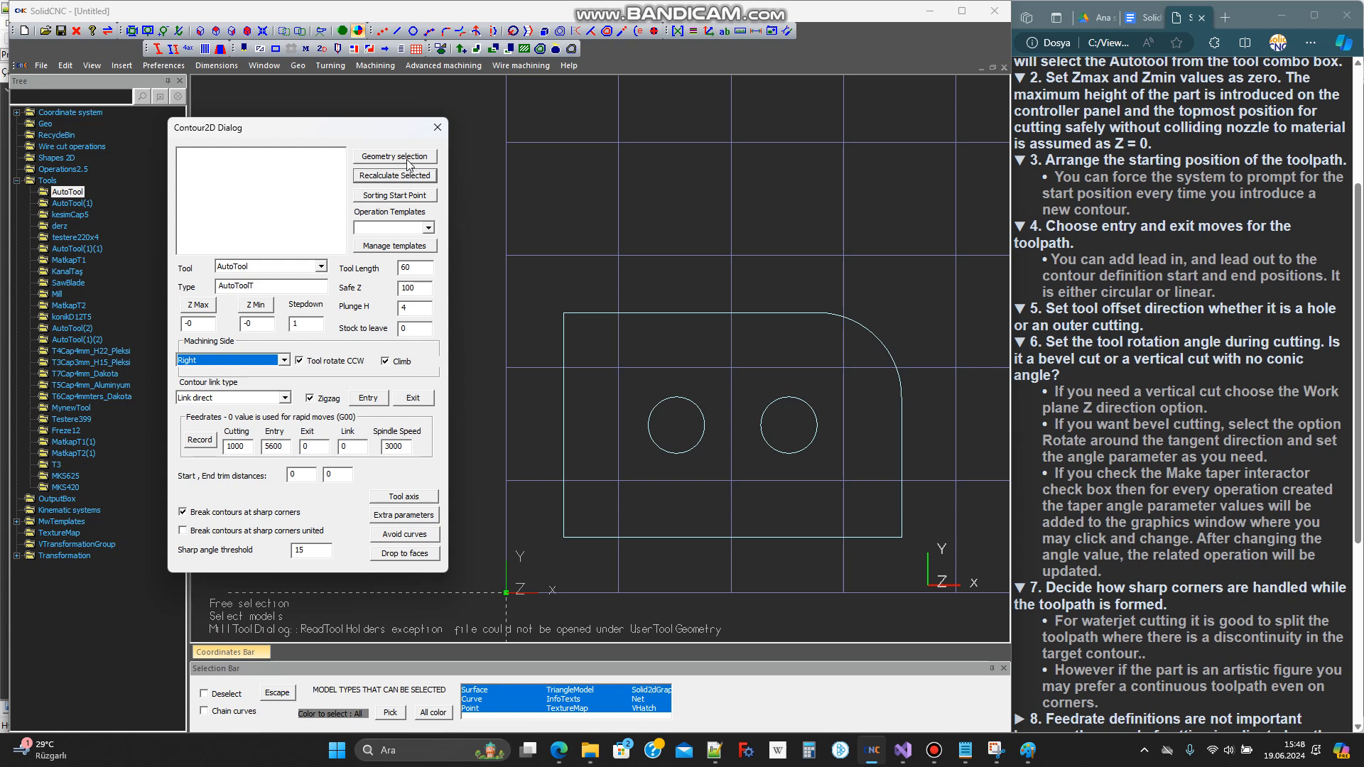
# Examine the guide's feedrate note alongside the operation's cutting feed, entry feed and spindle speed values
pyautogui.scroll(-2, 1142, 440)
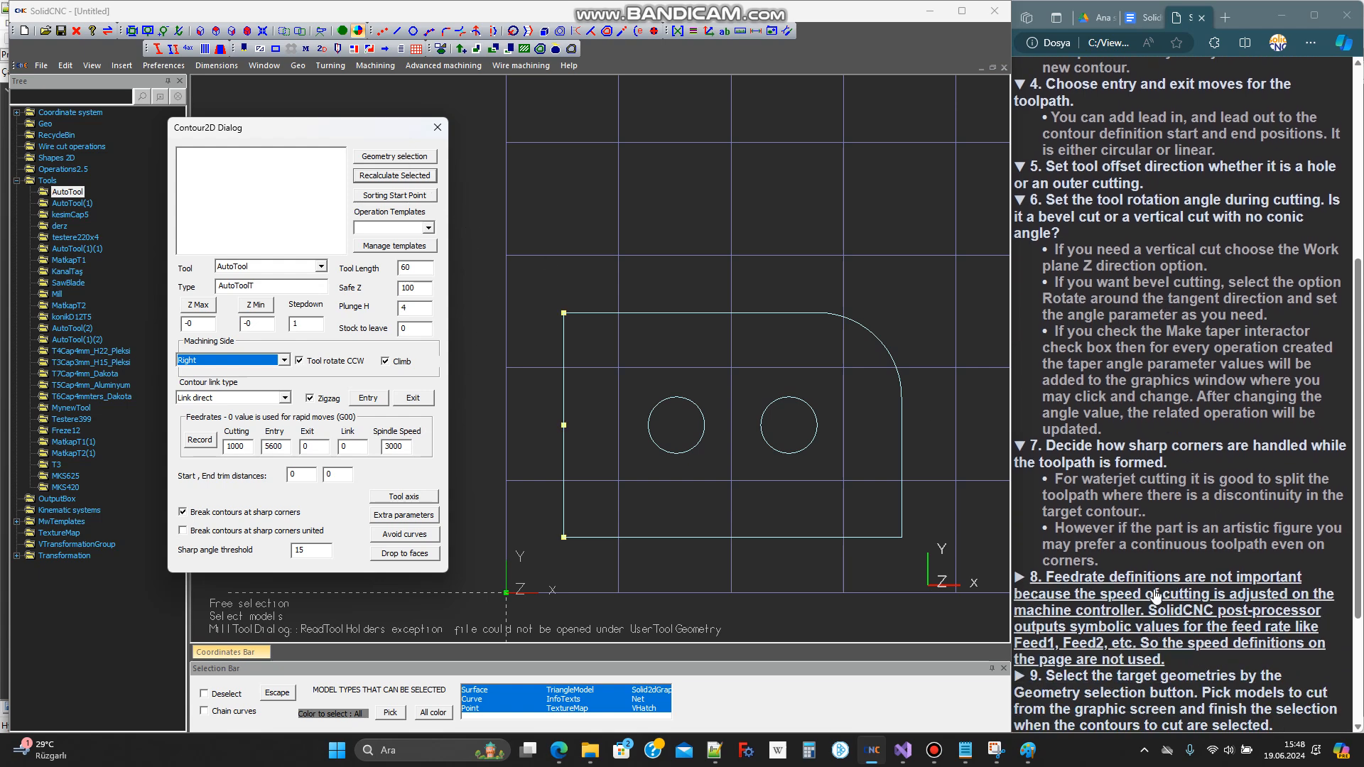
pyautogui.click(1154, 594)
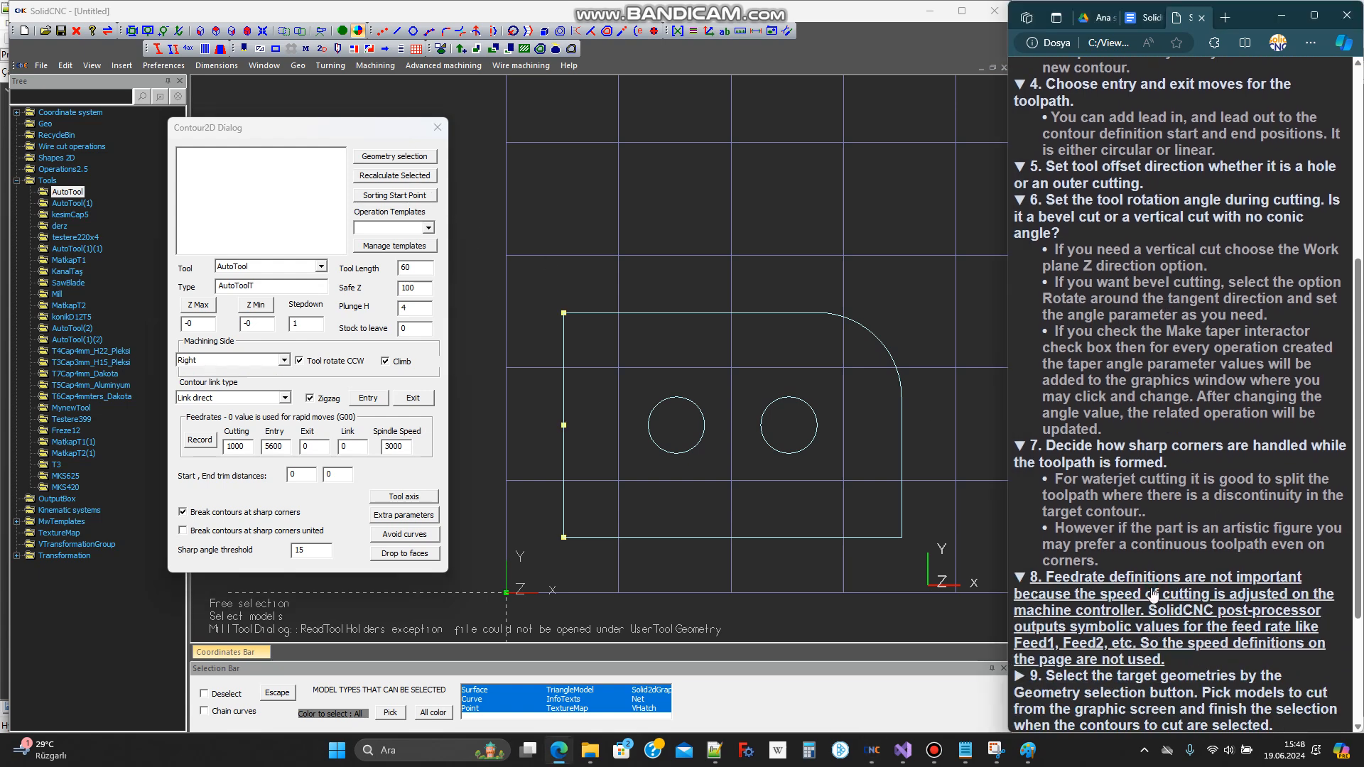
pyautogui.doubleClick(241, 446)
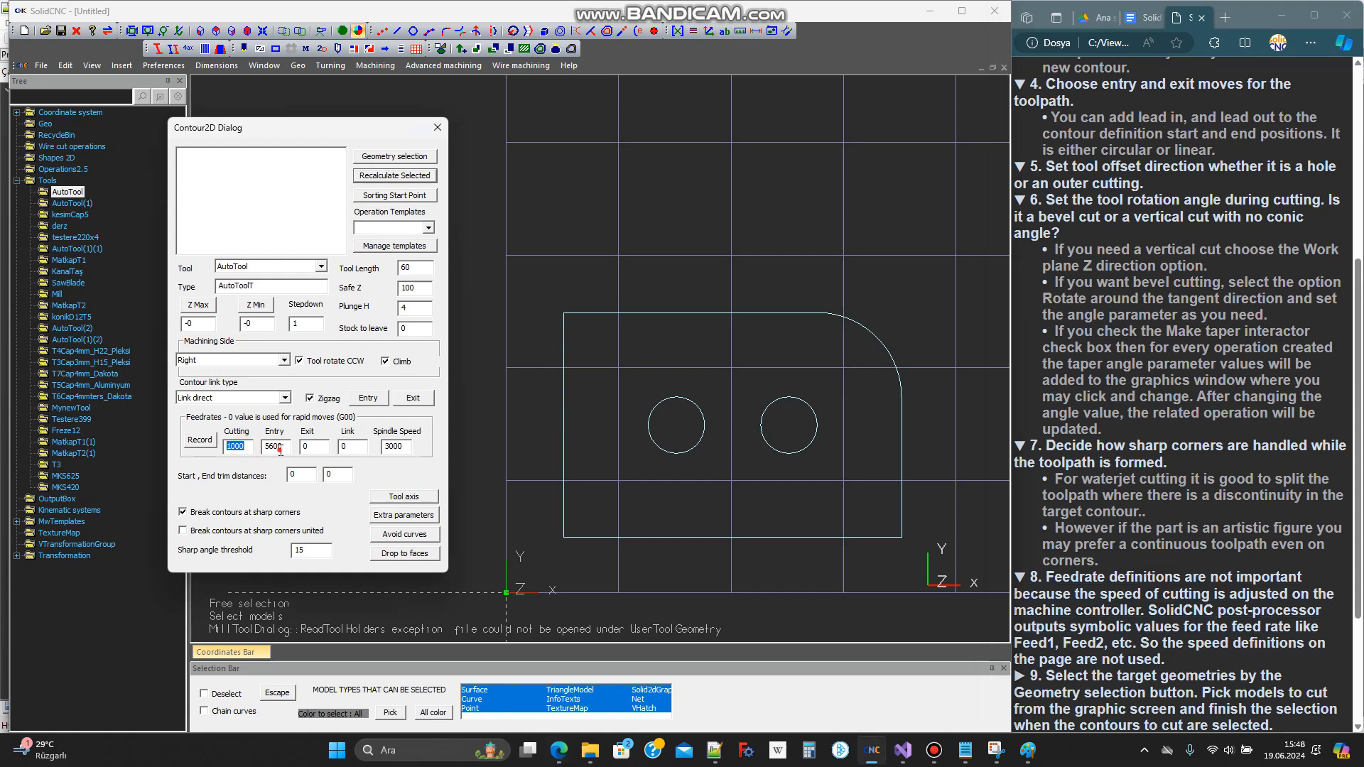
pyautogui.click(280, 447)
pyautogui.click(399, 445)
pyautogui.doubleClick(398, 445)
# Begin the geometry selection, enable Free point click and set the contour start point at the plate outline's lower-left corner
pyautogui.scroll(-2, 1156, 522)
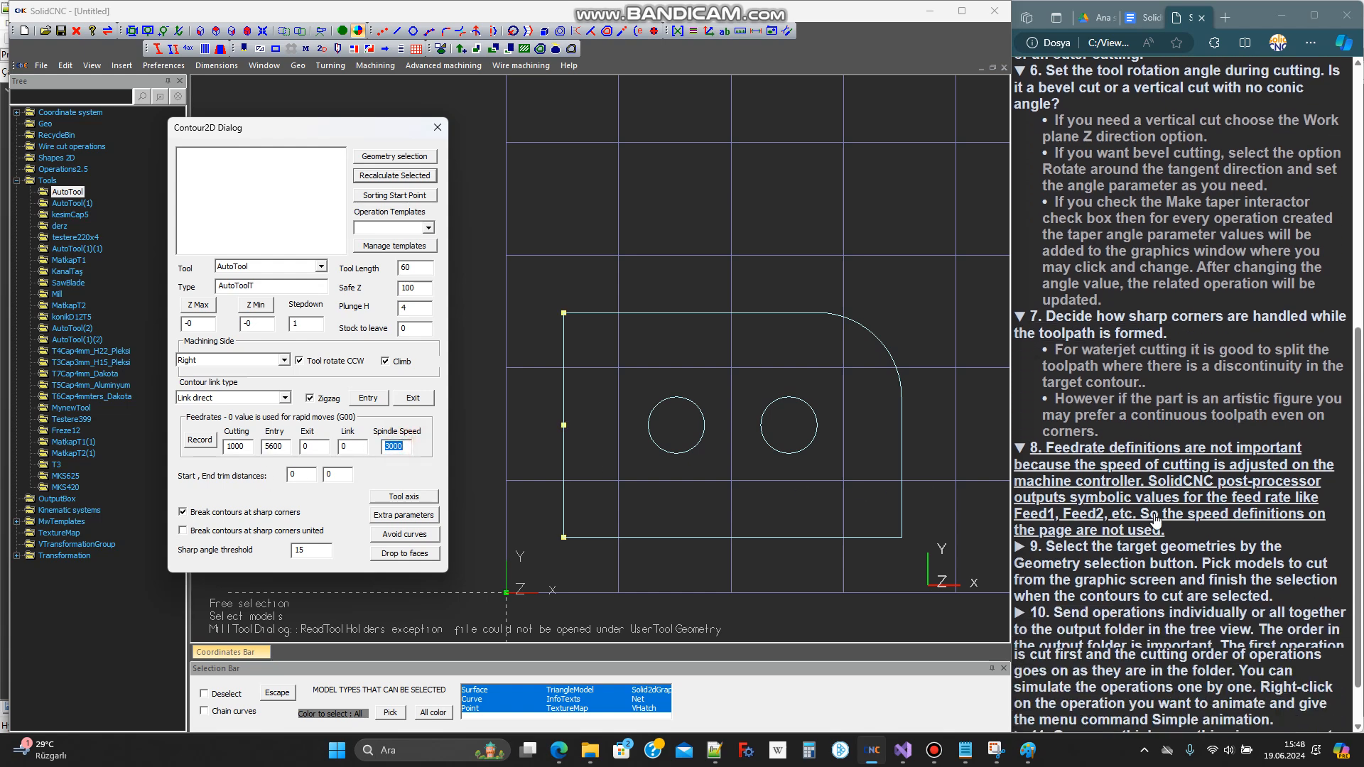
pyautogui.scroll(-1, 1156, 522)
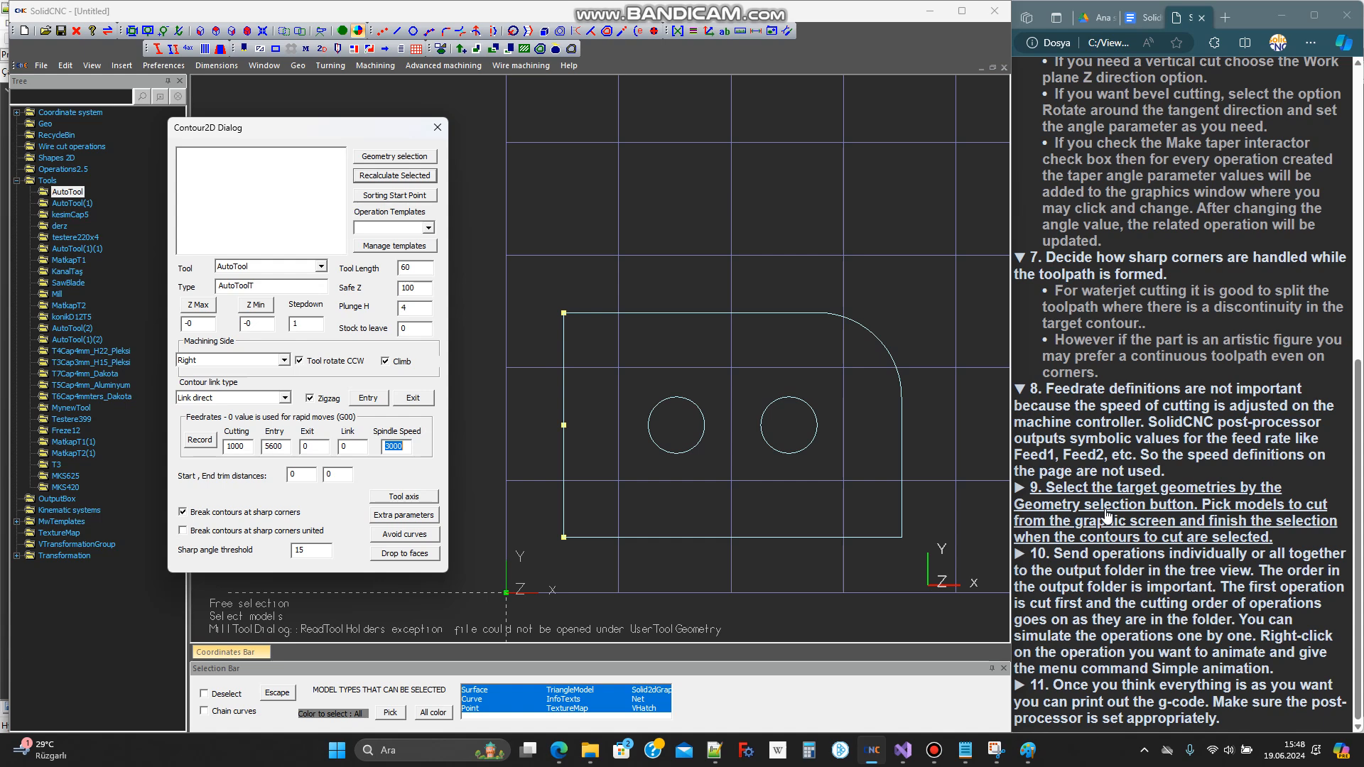
pyautogui.click(1154, 524)
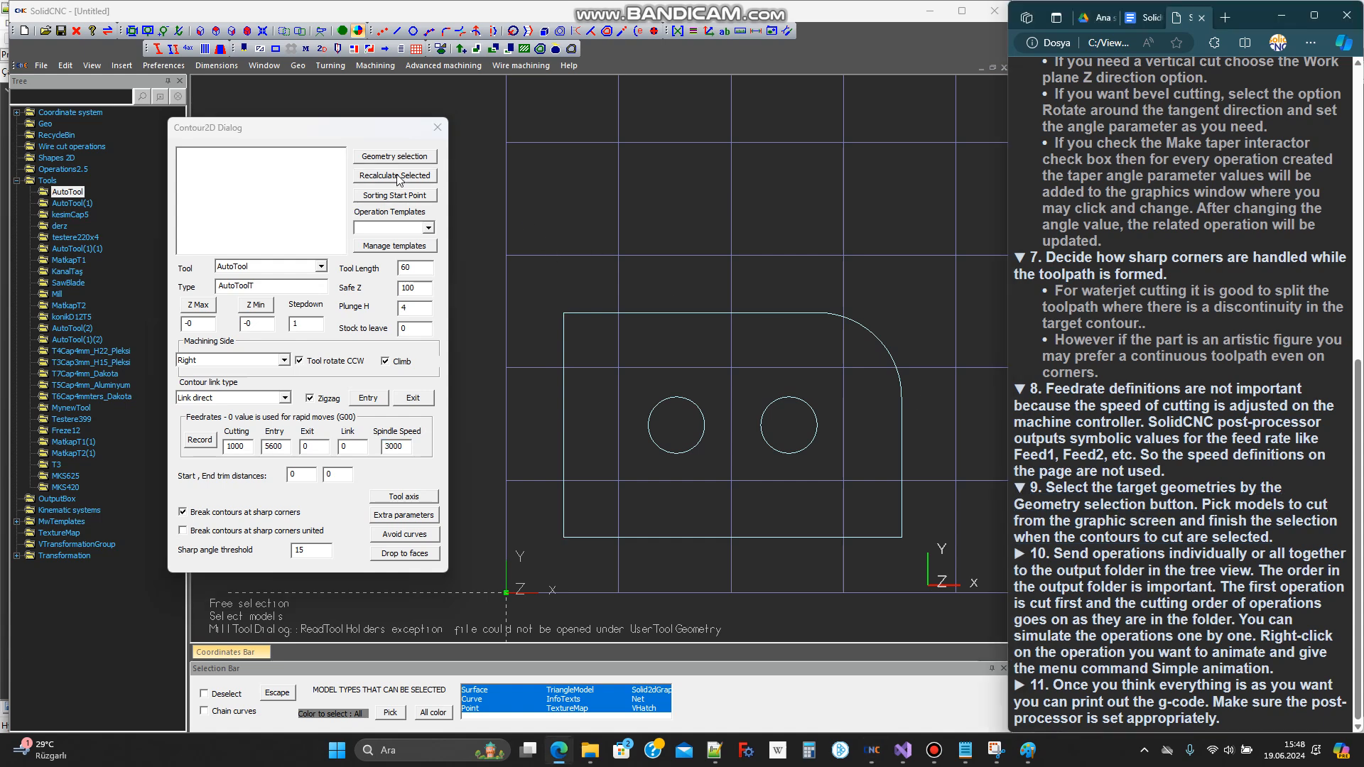
pyautogui.click(410, 161)
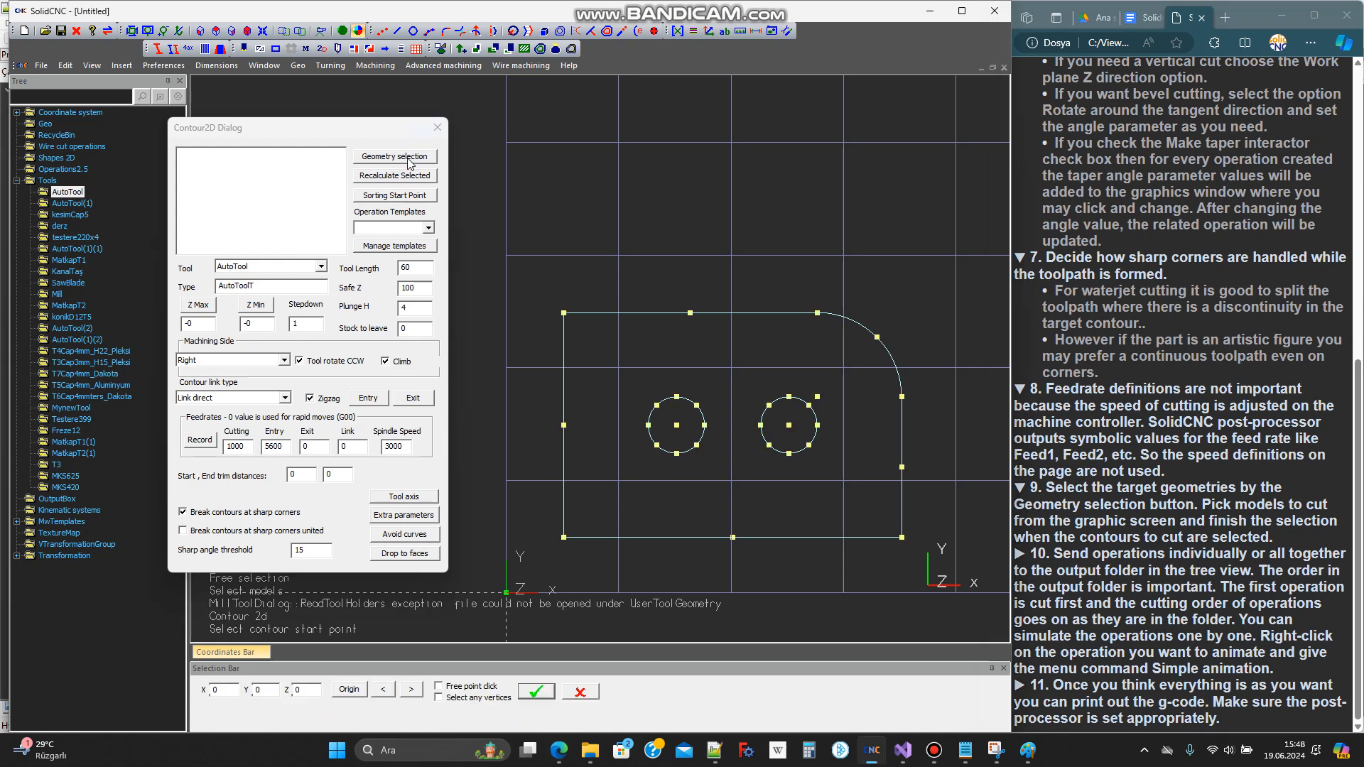
pyautogui.scroll(-3, 564, 208)
pyautogui.scroll(2, 552, 345)
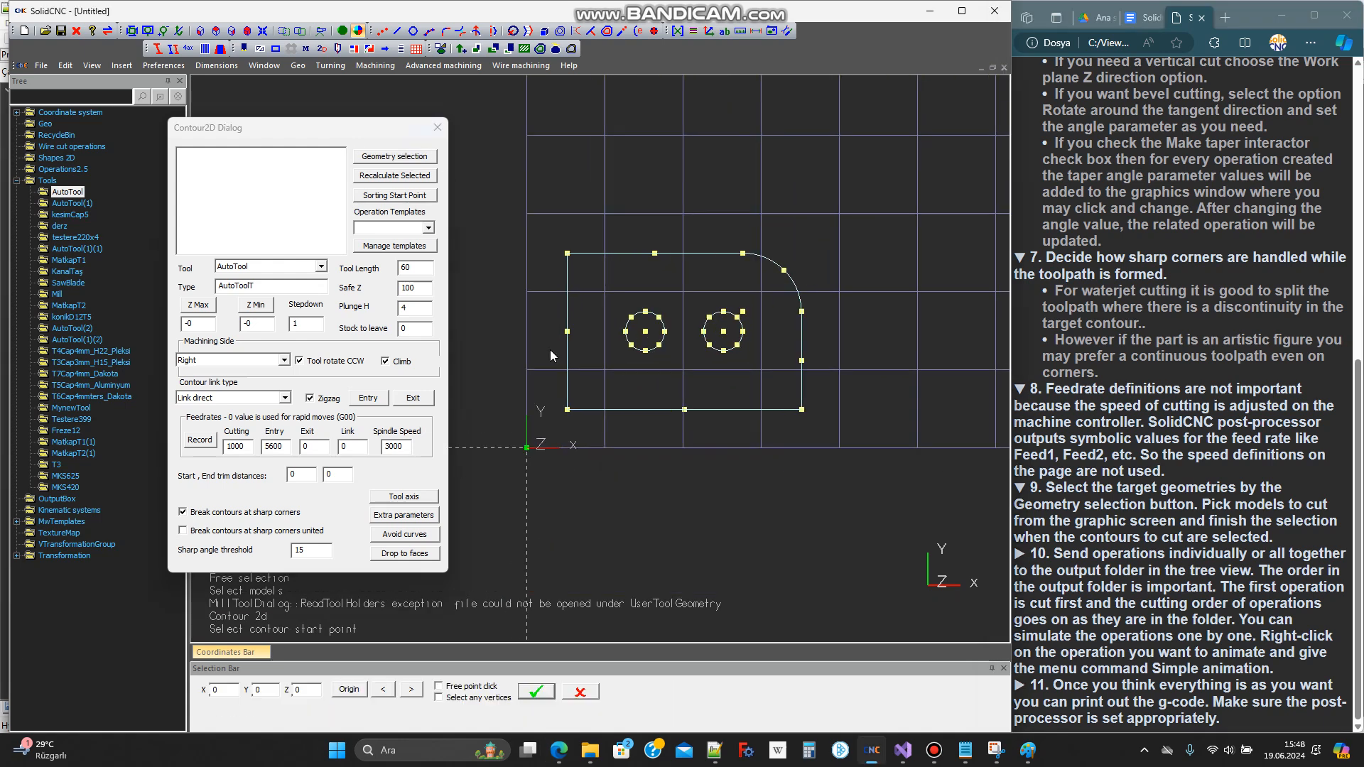
pyautogui.click(440, 686)
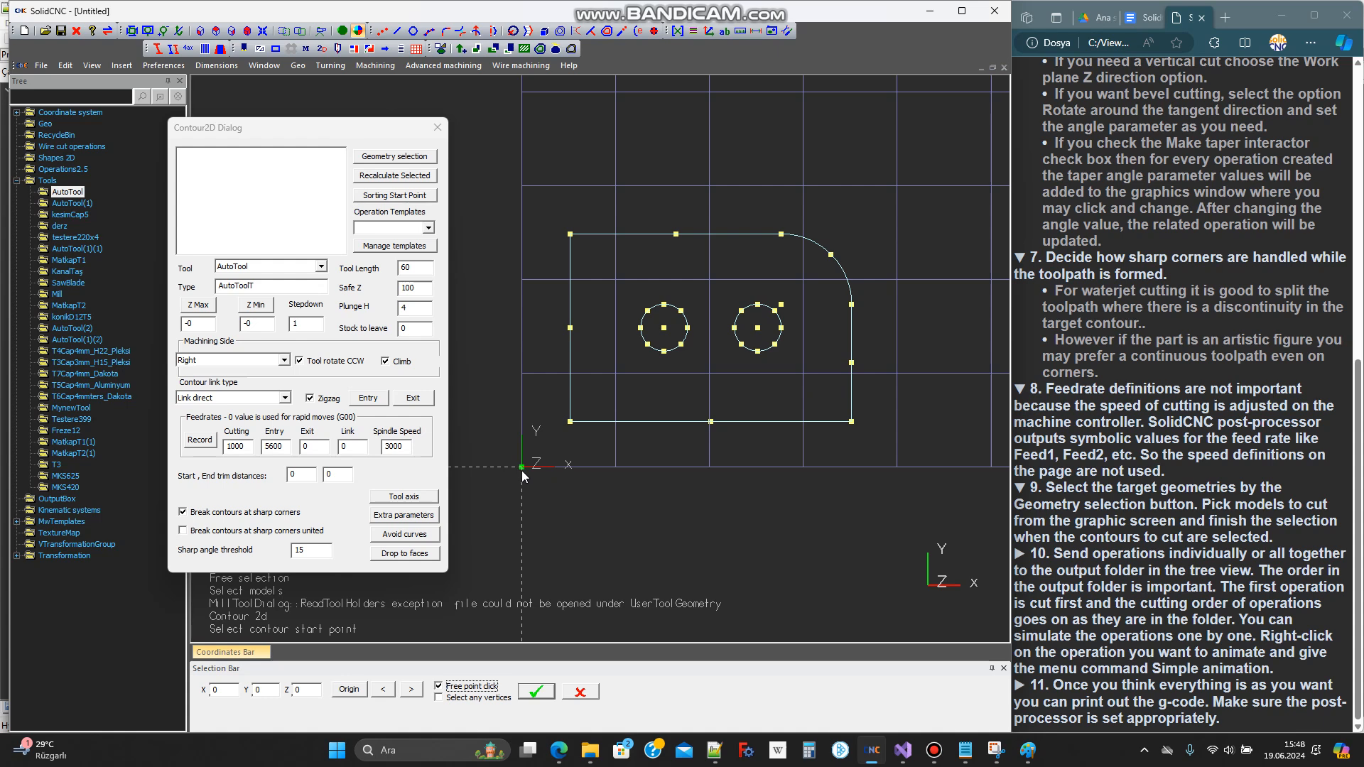
pyautogui.click(569, 424)
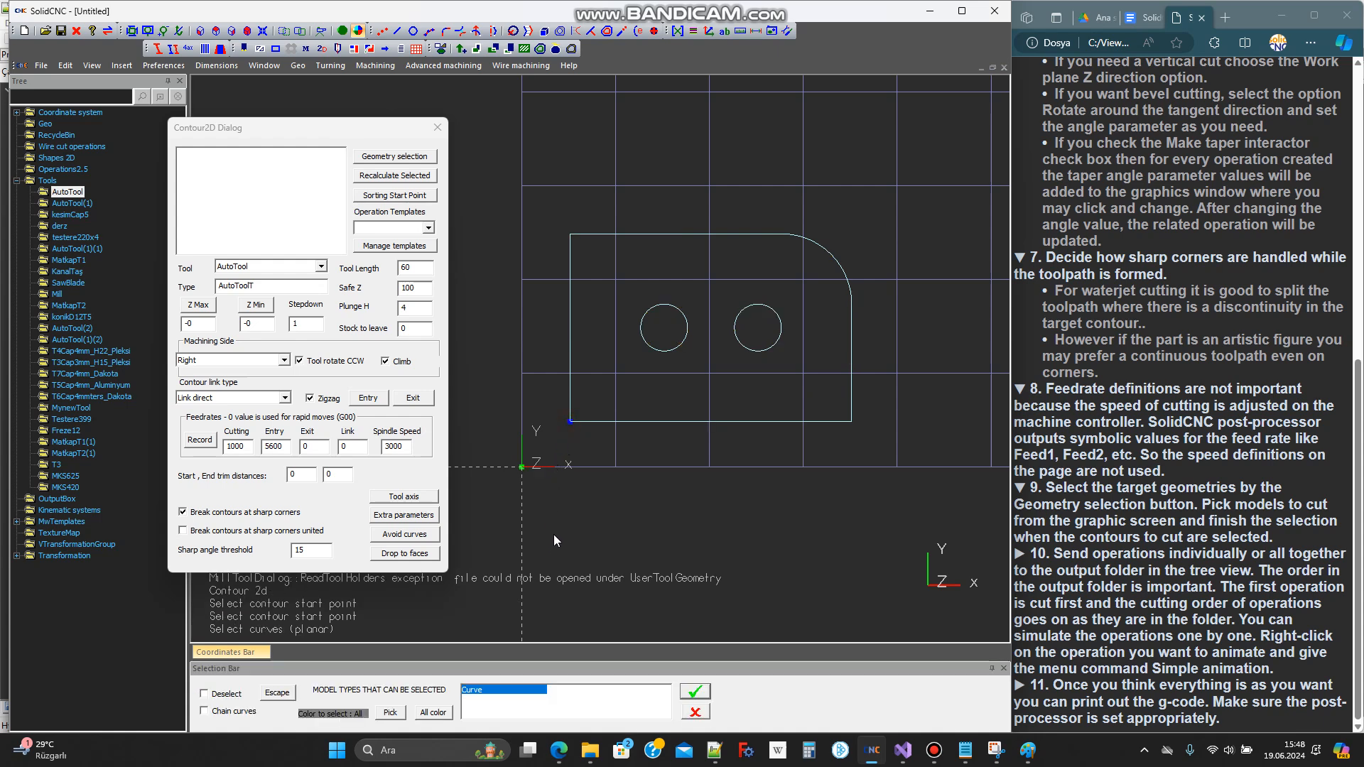
# Select the plate outline's bottom, right, top and left edges as the contour and generate its cutting operations
pyautogui.click(627, 427)
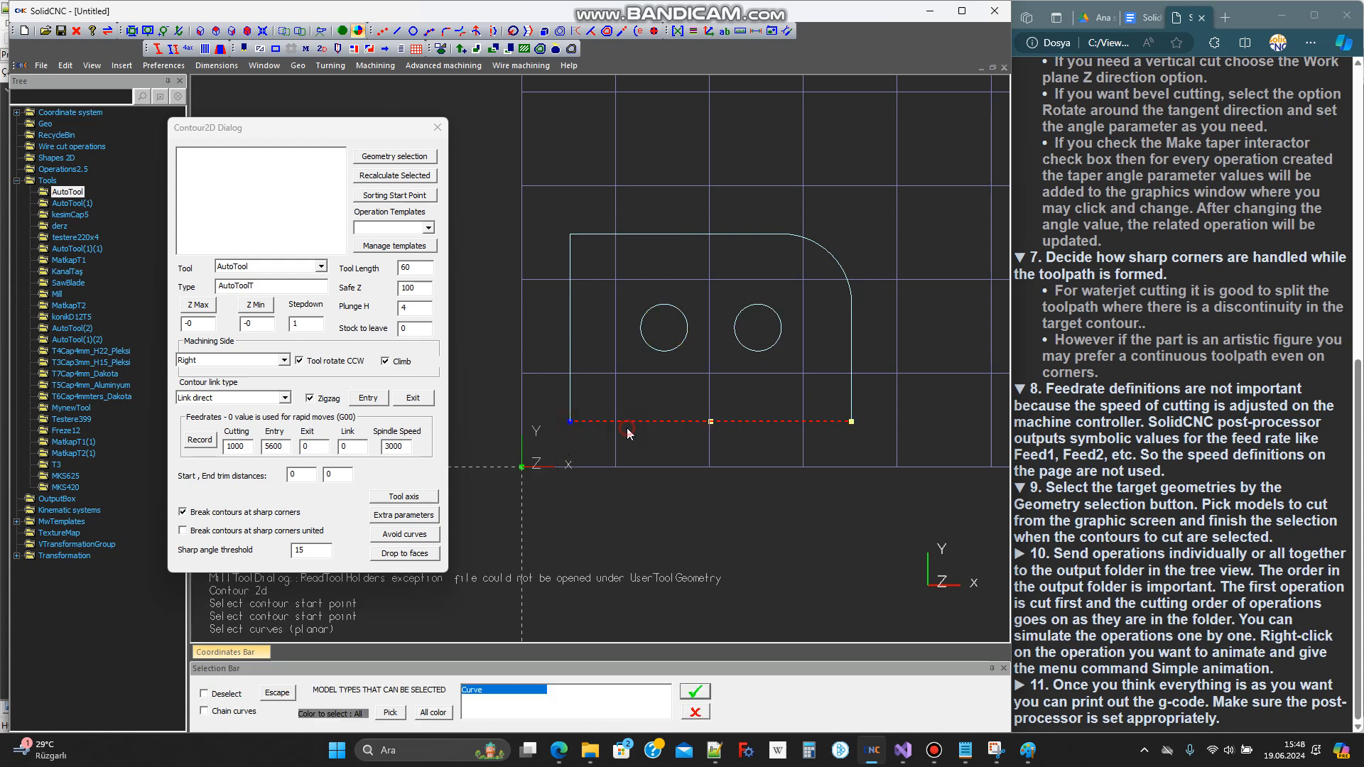
pyautogui.click(852, 394)
pyautogui.click(713, 234)
pyautogui.click(571, 289)
pyautogui.click(706, 692)
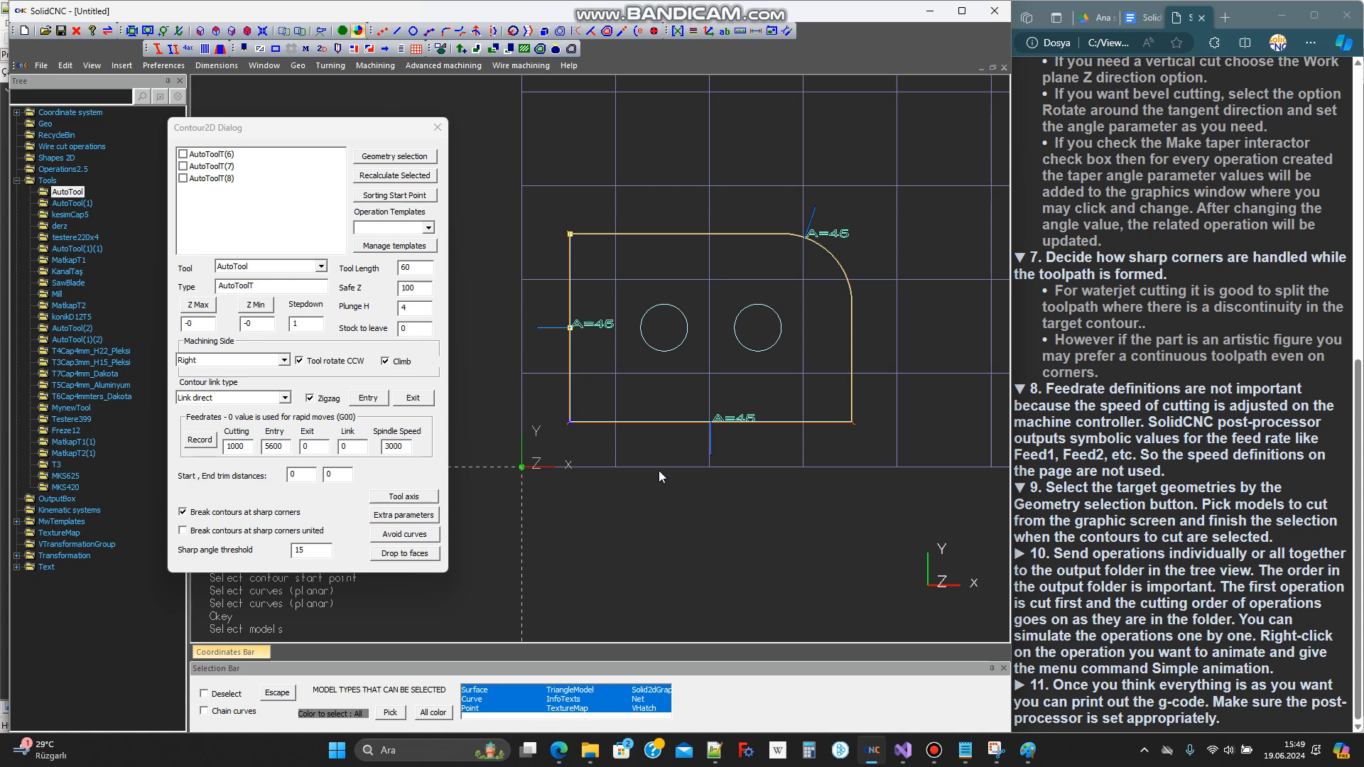
# Set the taper angle of the toolpath around the rounded corner to 0 and show the toolpaths in isometric view
pyautogui.scroll(2, 827, 213)
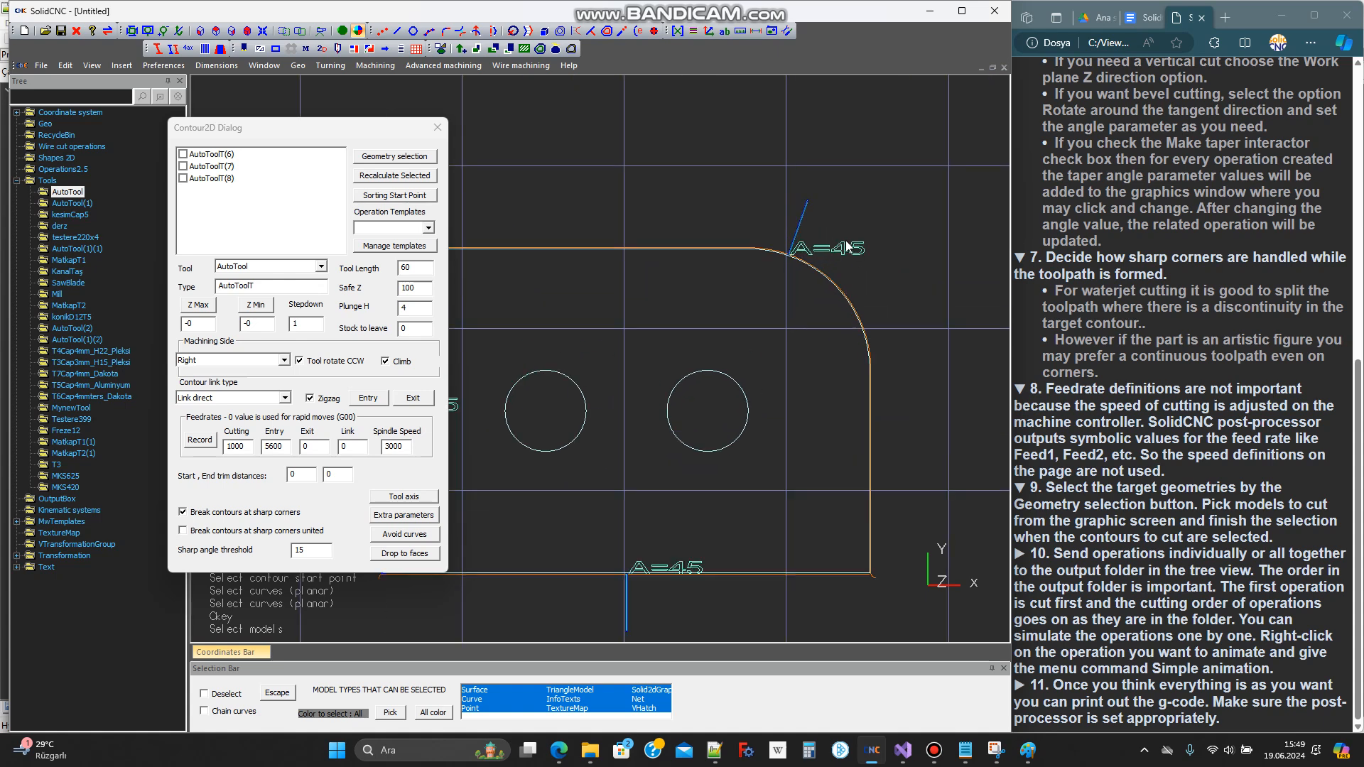
pyautogui.click(852, 251)
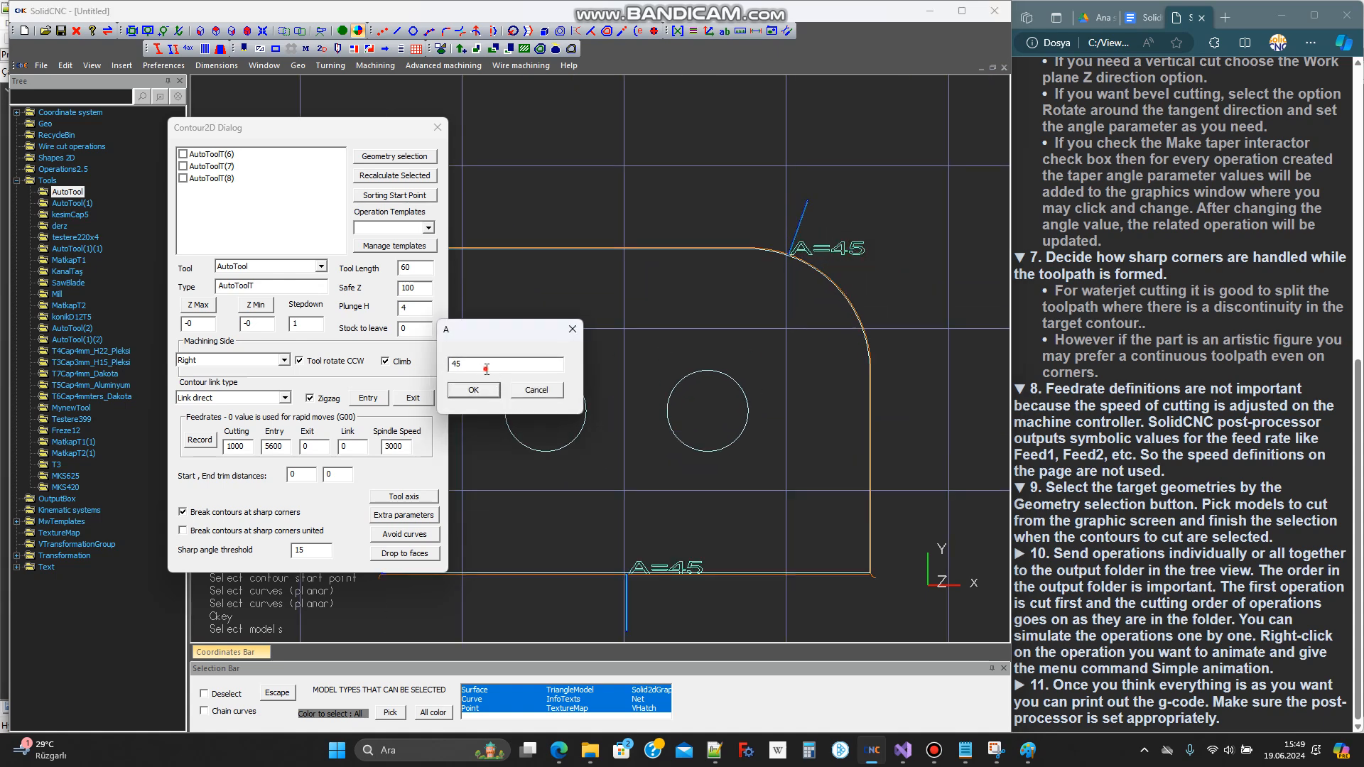
pyautogui.moveTo(487, 370); pyautogui.dragTo(419, 368)
pyautogui.write('0')
pyautogui.click(473, 390)
pyautogui.scroll(-3, 901, 371)
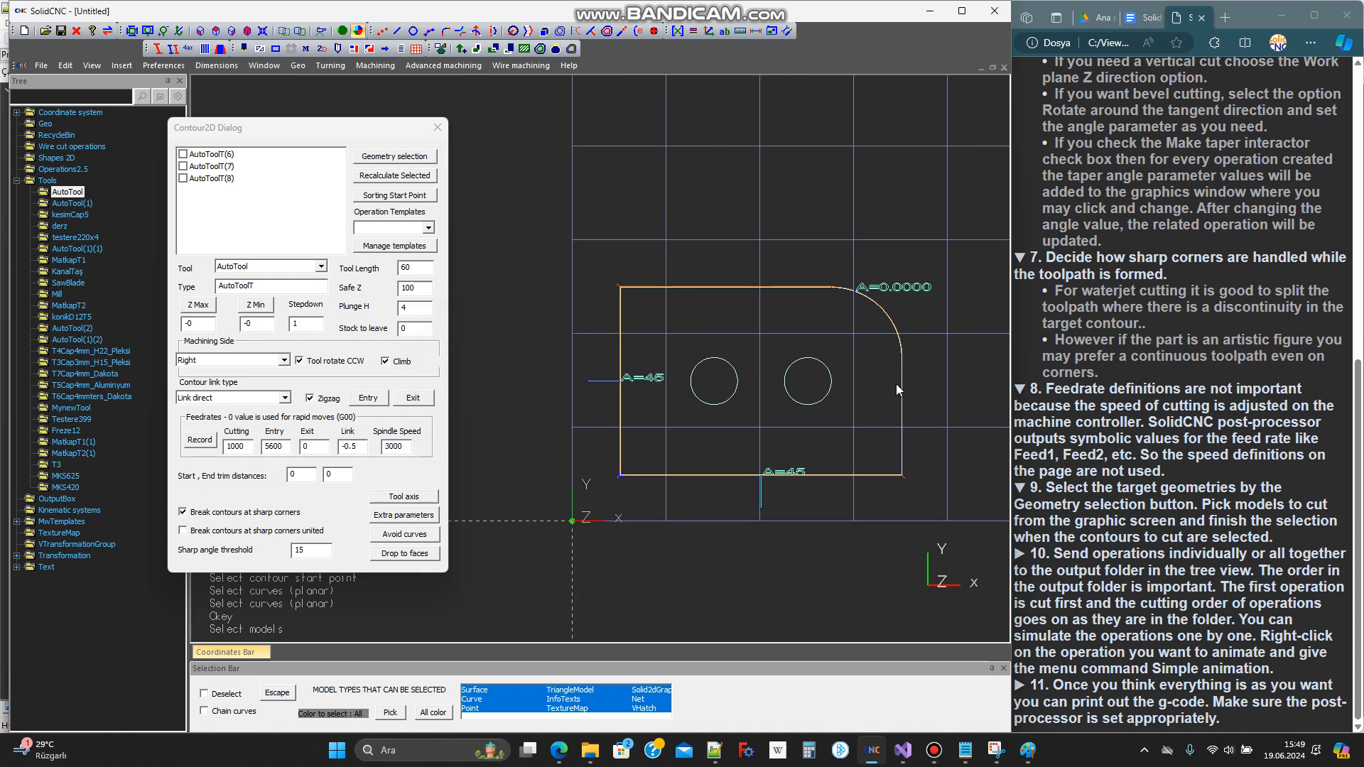
pyautogui.moveTo(858, 404); pyautogui.dragTo(863, 344, button='middle')
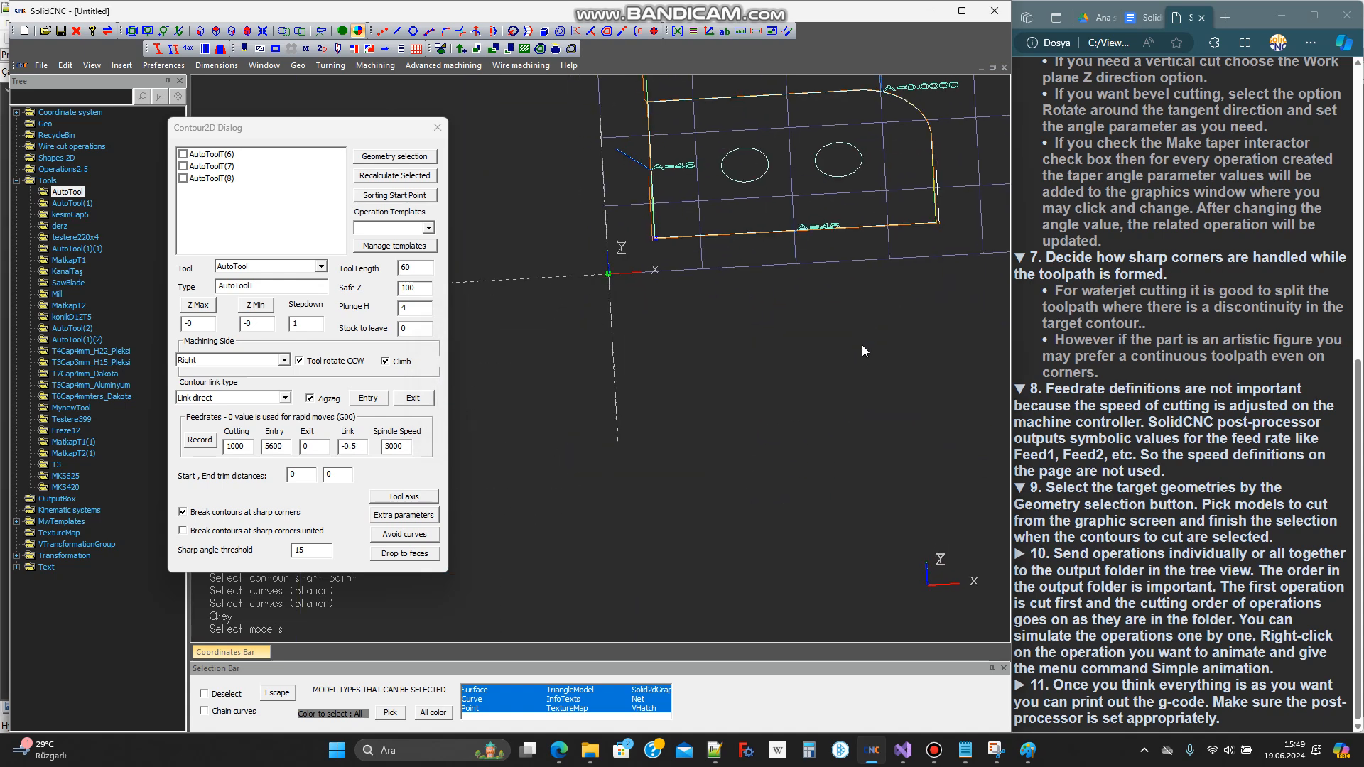
pyautogui.click(247, 30)
pyautogui.scroll(5, 654, 402)
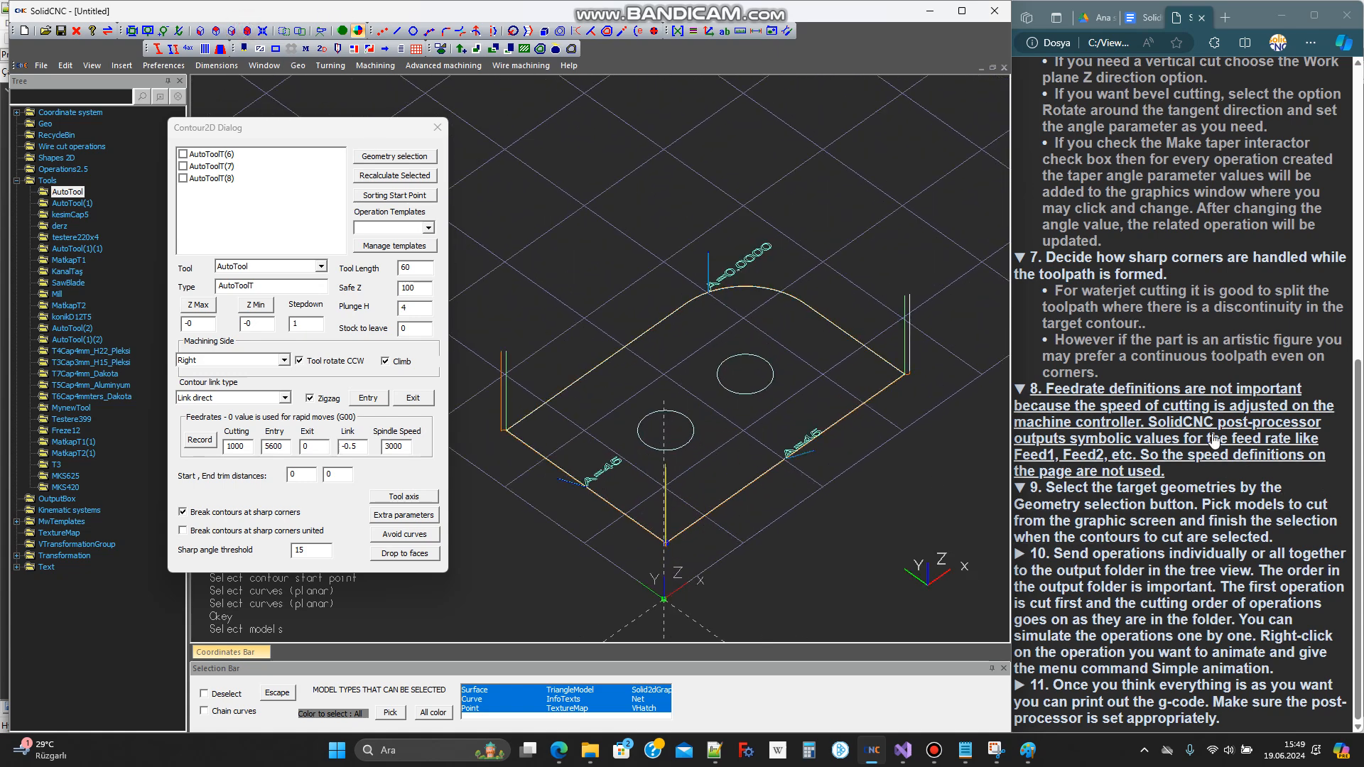
# Send the first two contour operations individually to the postbox and expand the OutputBox folder in the tree
pyautogui.click(1136, 576)
pyautogui.click(1136, 577)
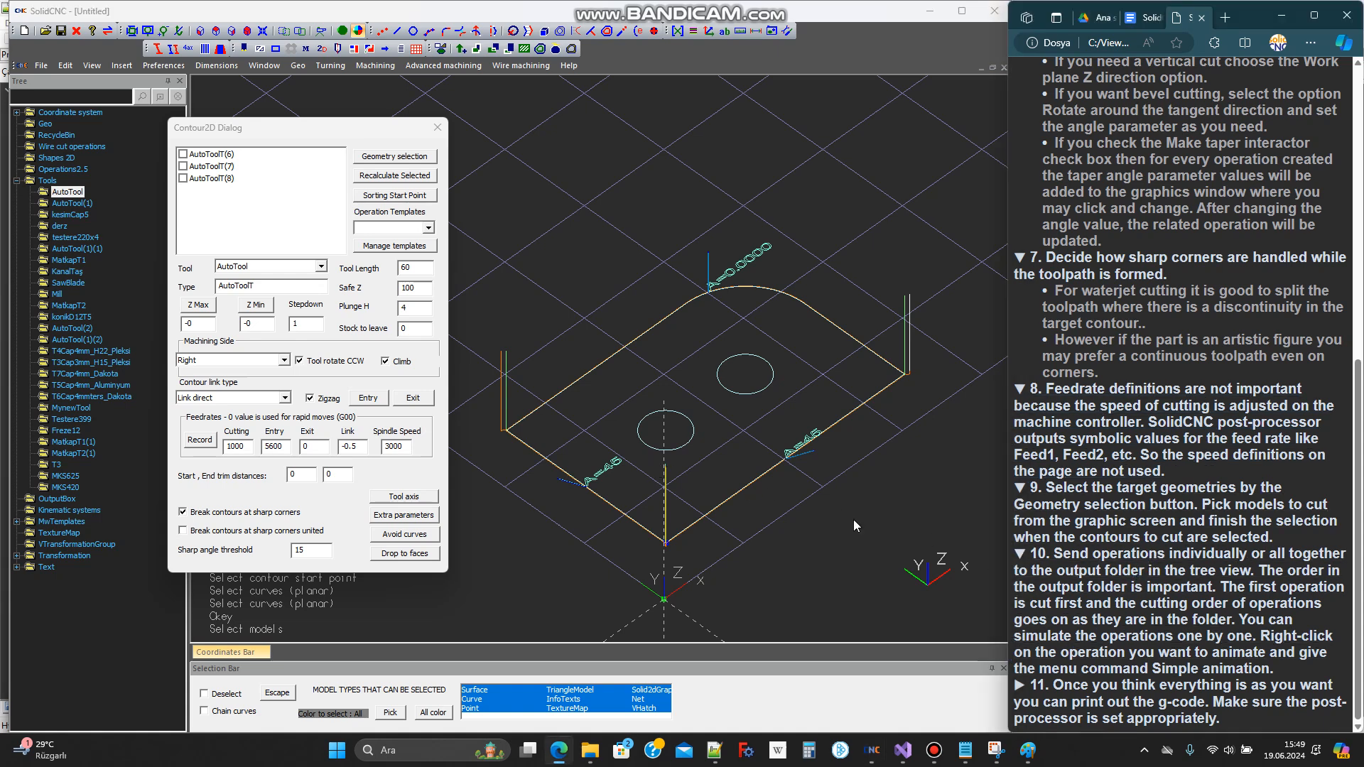
pyautogui.rightClick(217, 160)
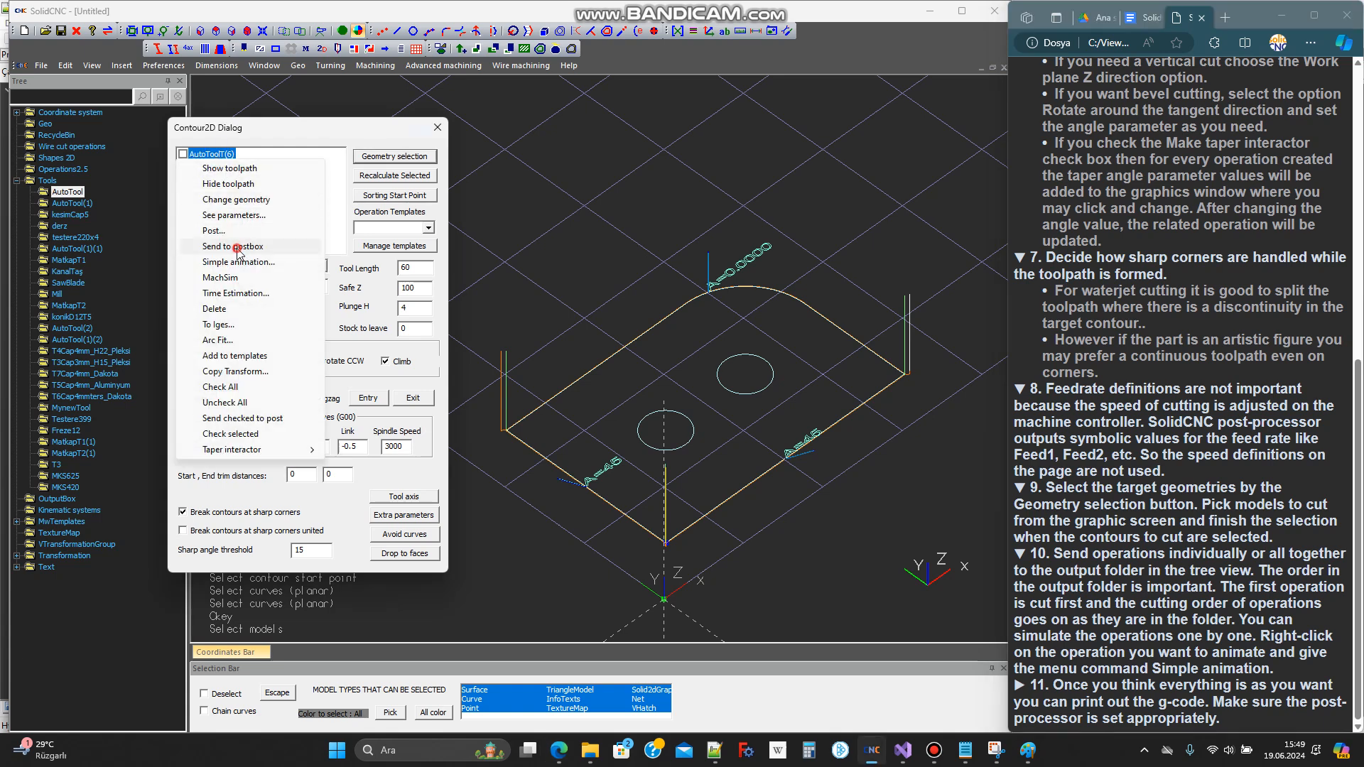
pyautogui.click(238, 248)
pyautogui.rightClick(213, 166)
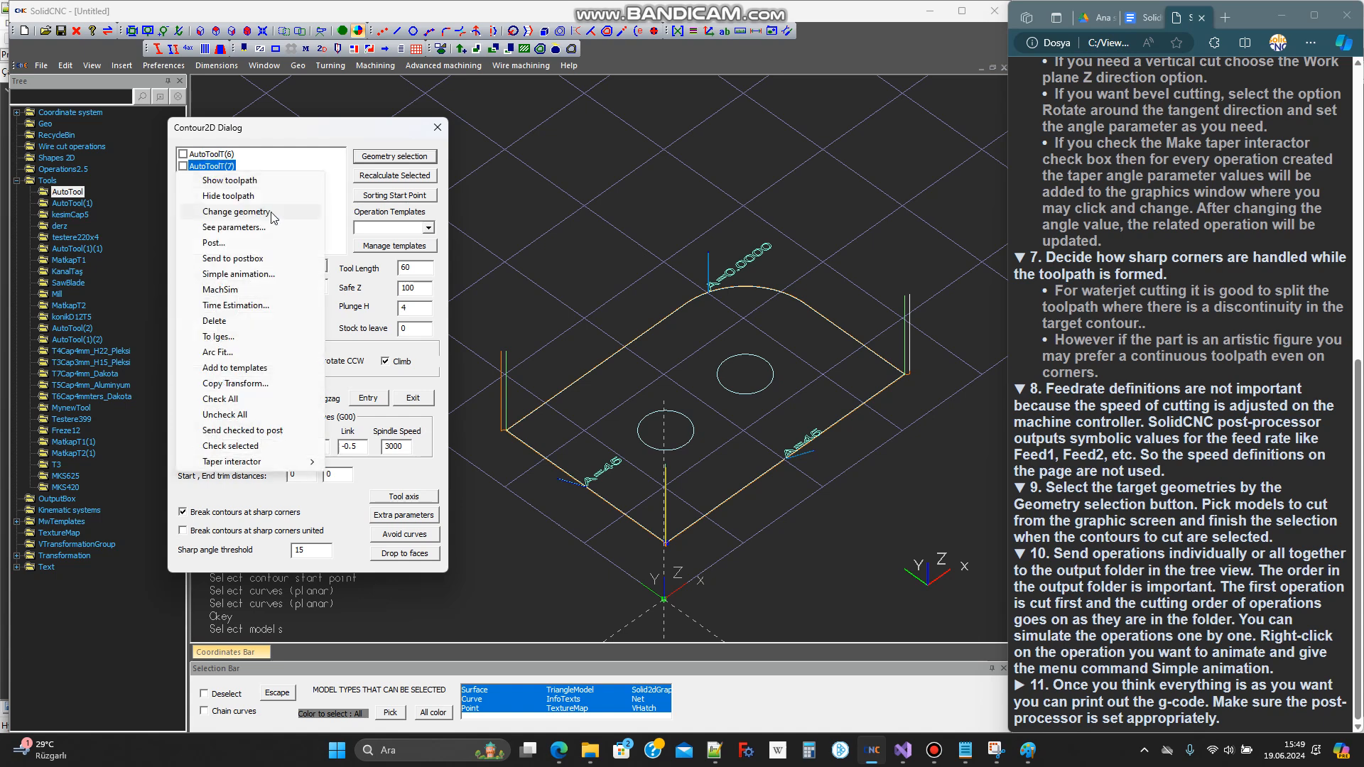
pyautogui.click(245, 259)
pyautogui.click(18, 181)
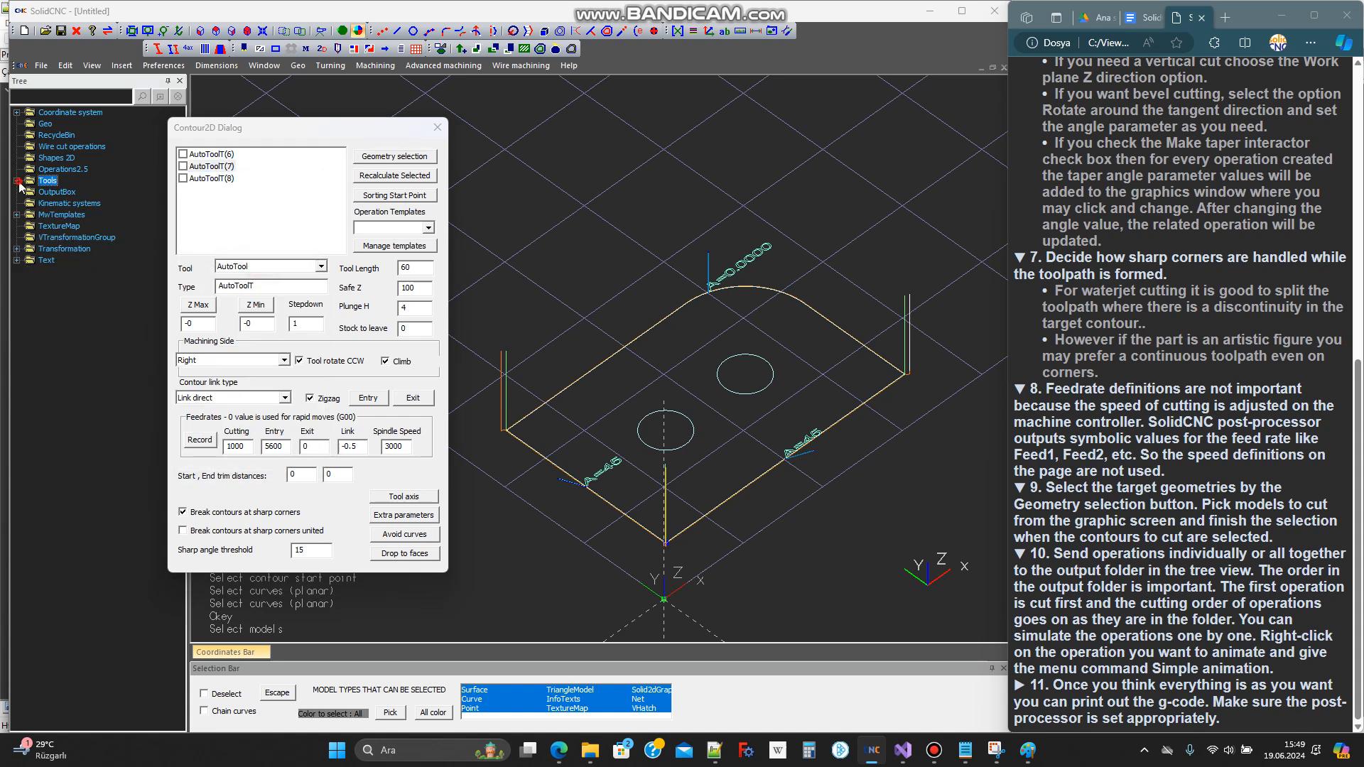
pyautogui.click(46, 193)
pyautogui.click(18, 193)
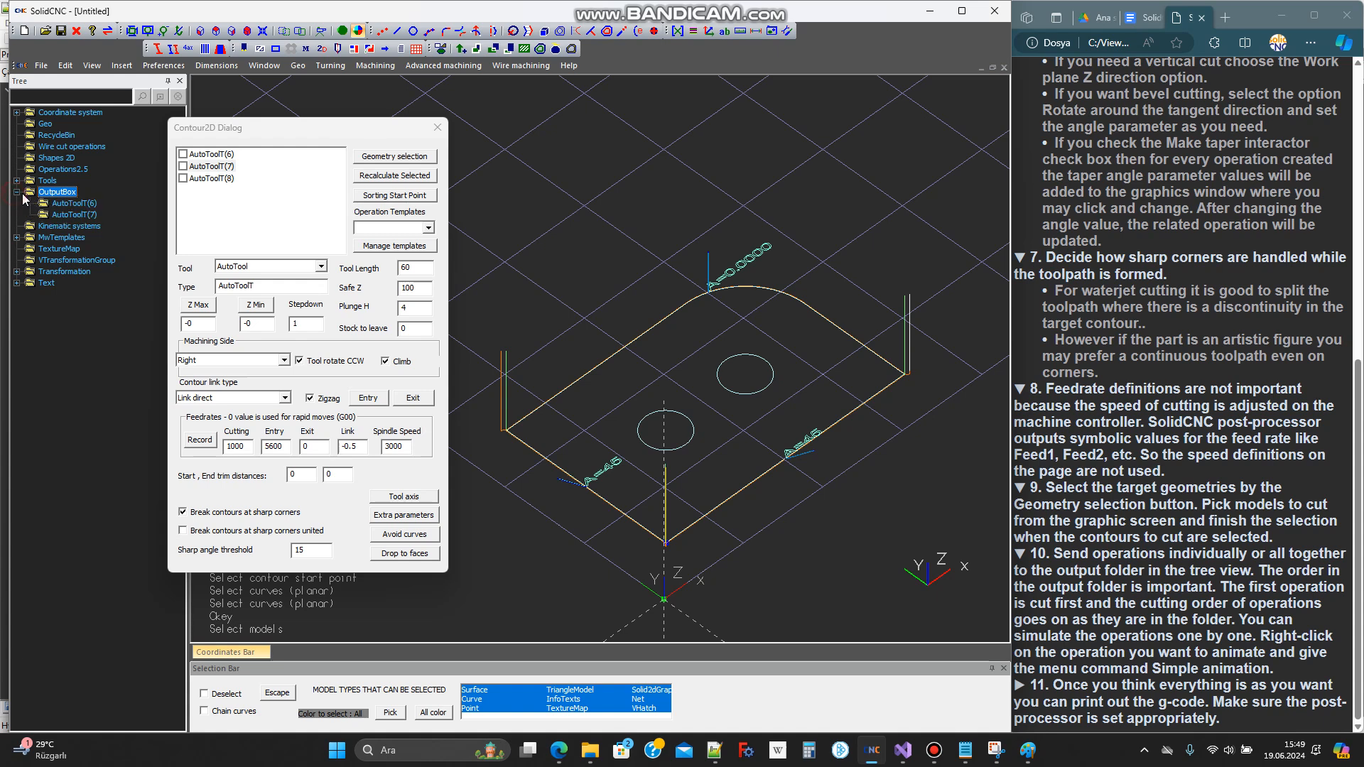
# Clear the postbox, then check all three contour operations and send them to it together
pyautogui.rightClick(55, 192)
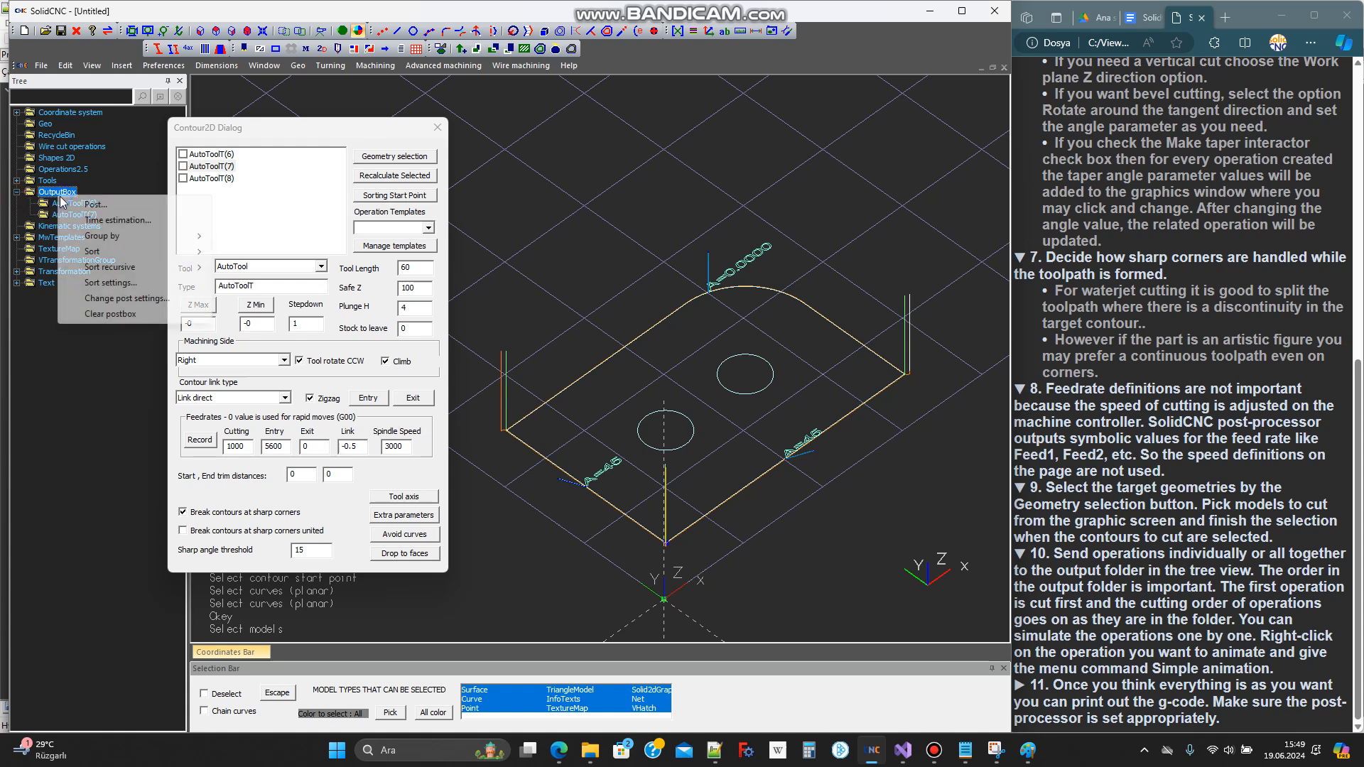
pyautogui.click(105, 316)
pyautogui.click(182, 166)
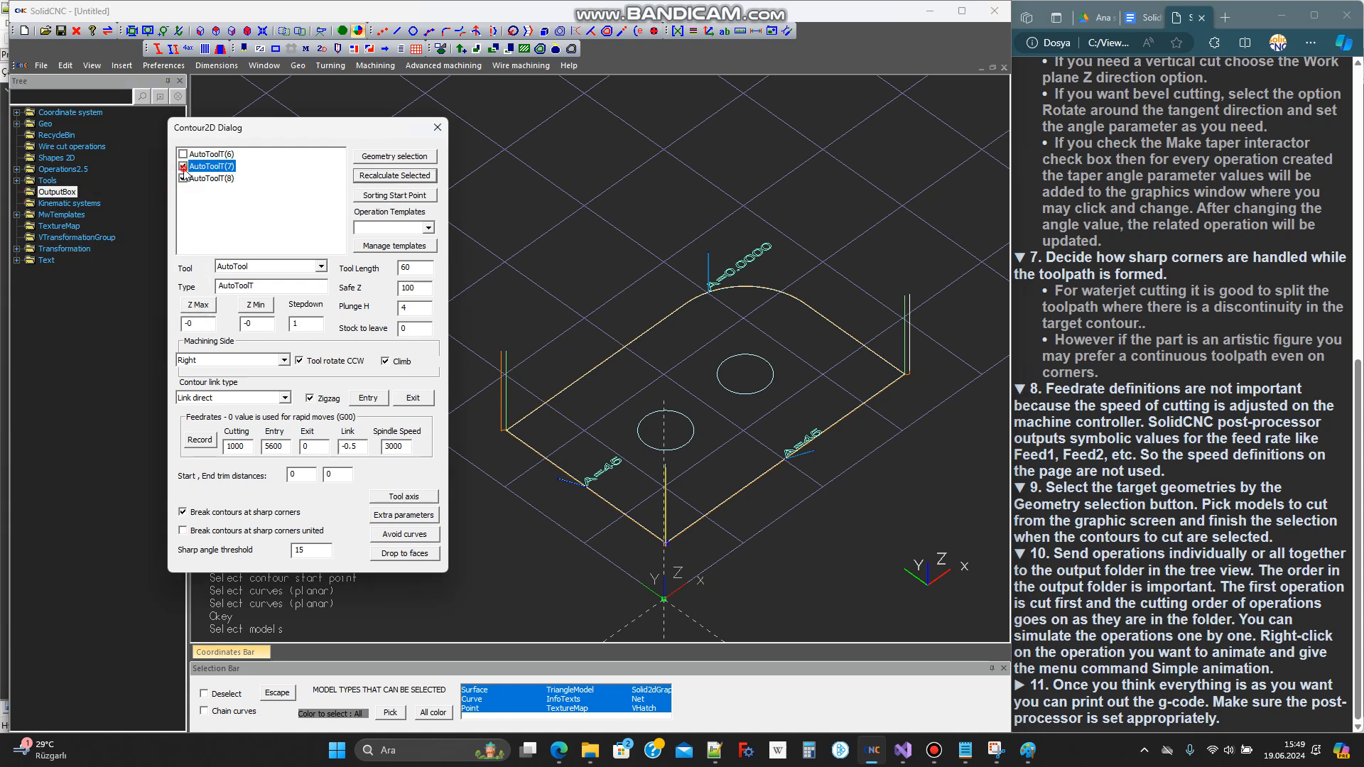
pyautogui.rightClick(186, 180)
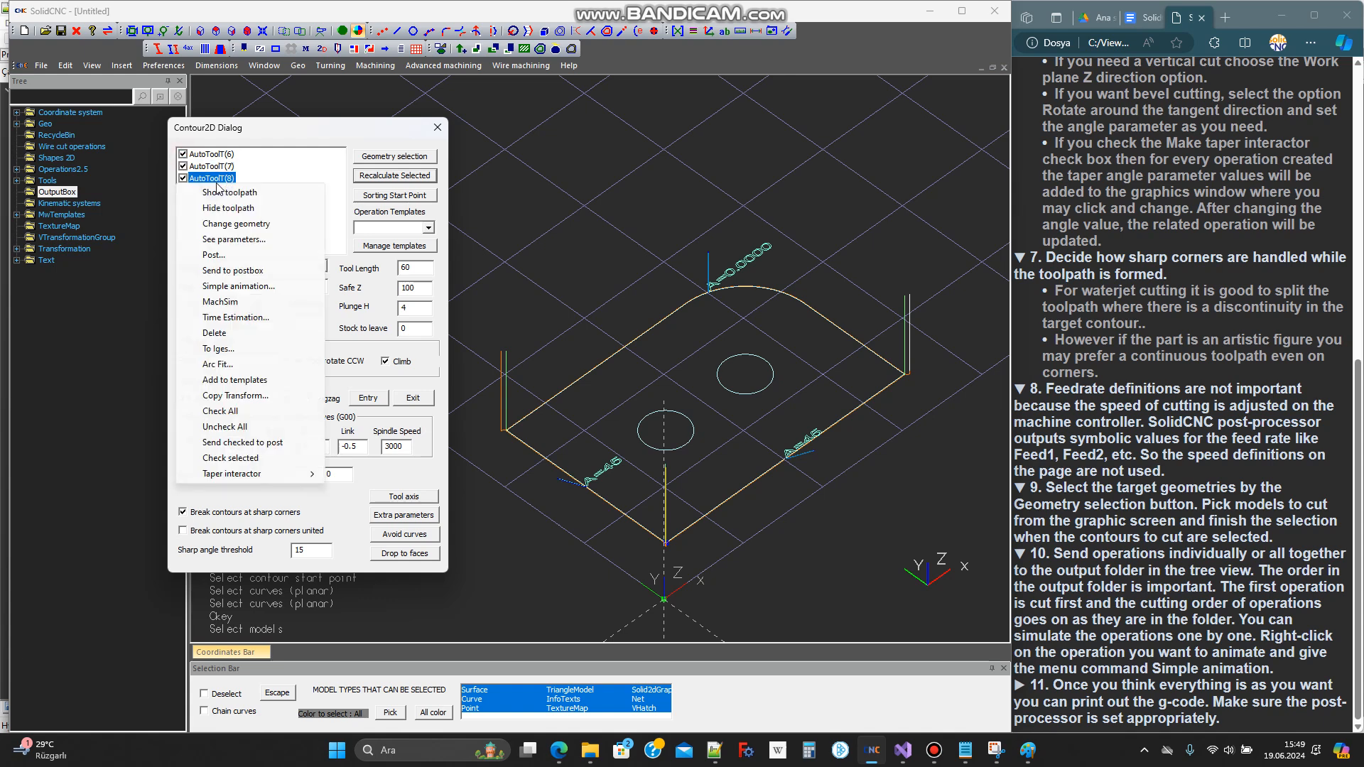
pyautogui.click(288, 445)
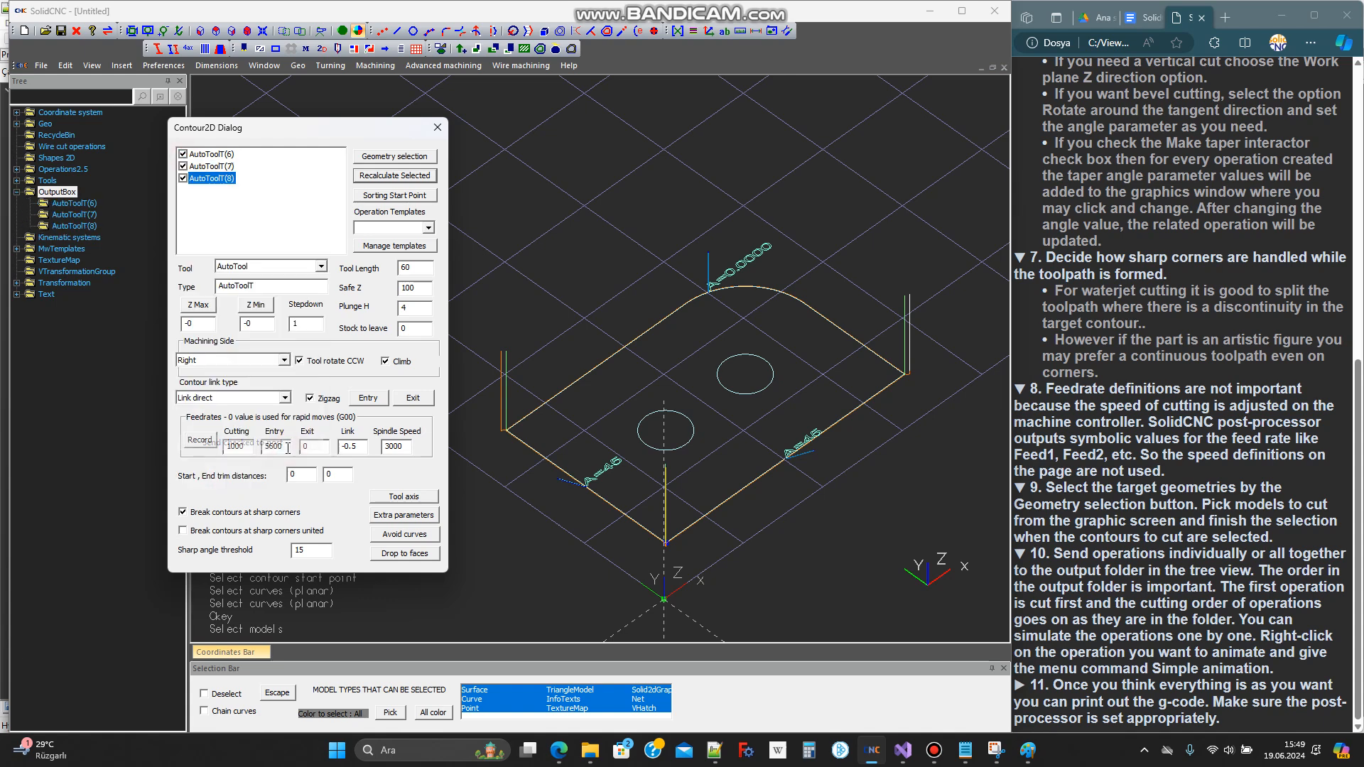
# Start the simple animation of AutoToolT(6) in the OutputBox and advance the tool through its first three moves to the plunge
pyautogui.rightClick(64, 204)
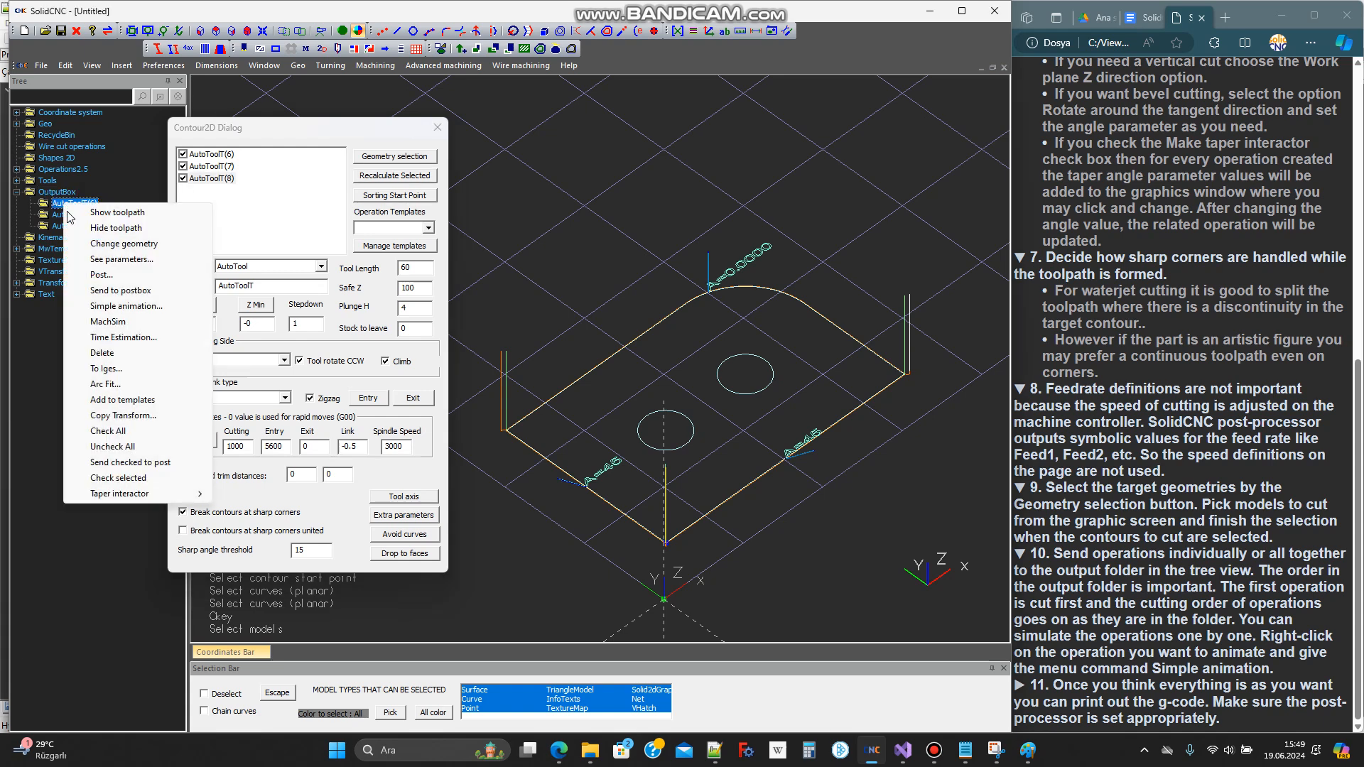
pyautogui.click(136, 307)
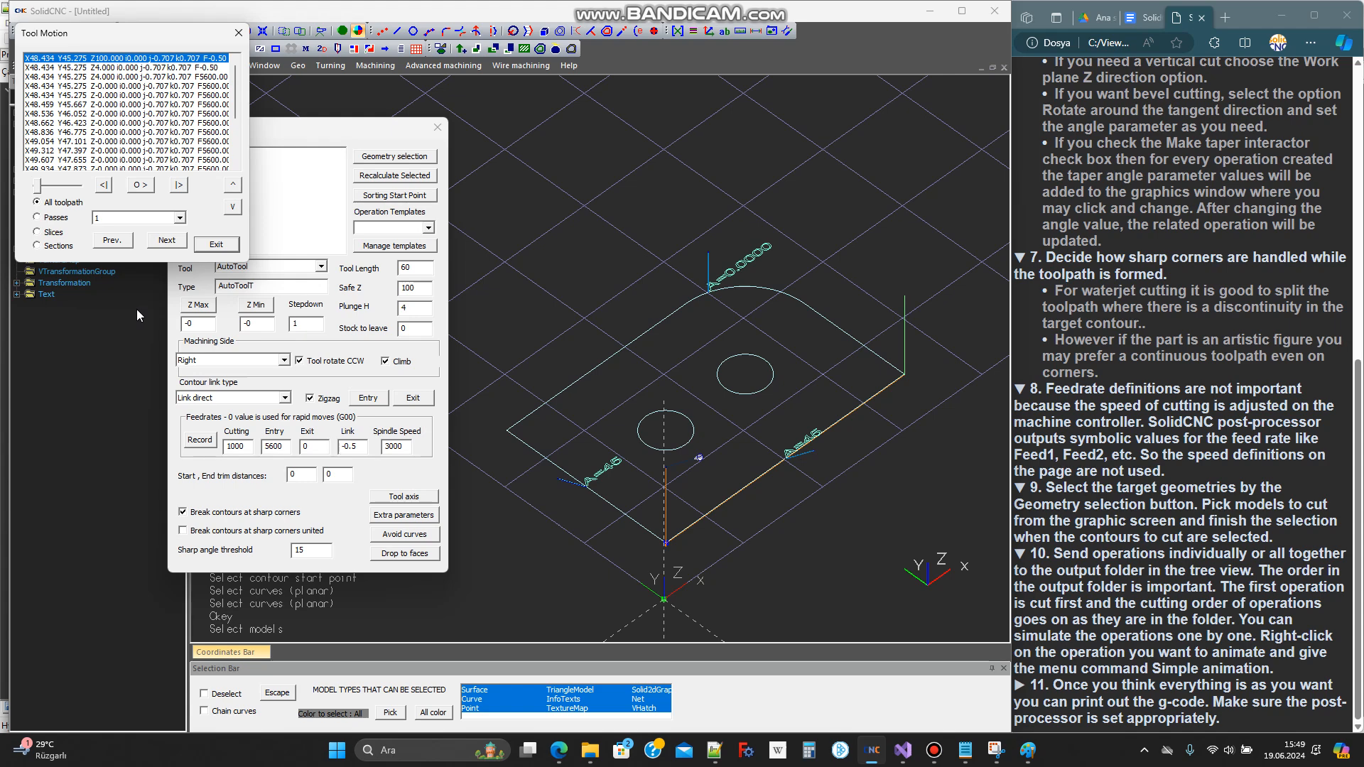
pyautogui.click(668, 601)
pyautogui.moveTo(668, 601); pyautogui.dragTo(537, 607, button='middle')
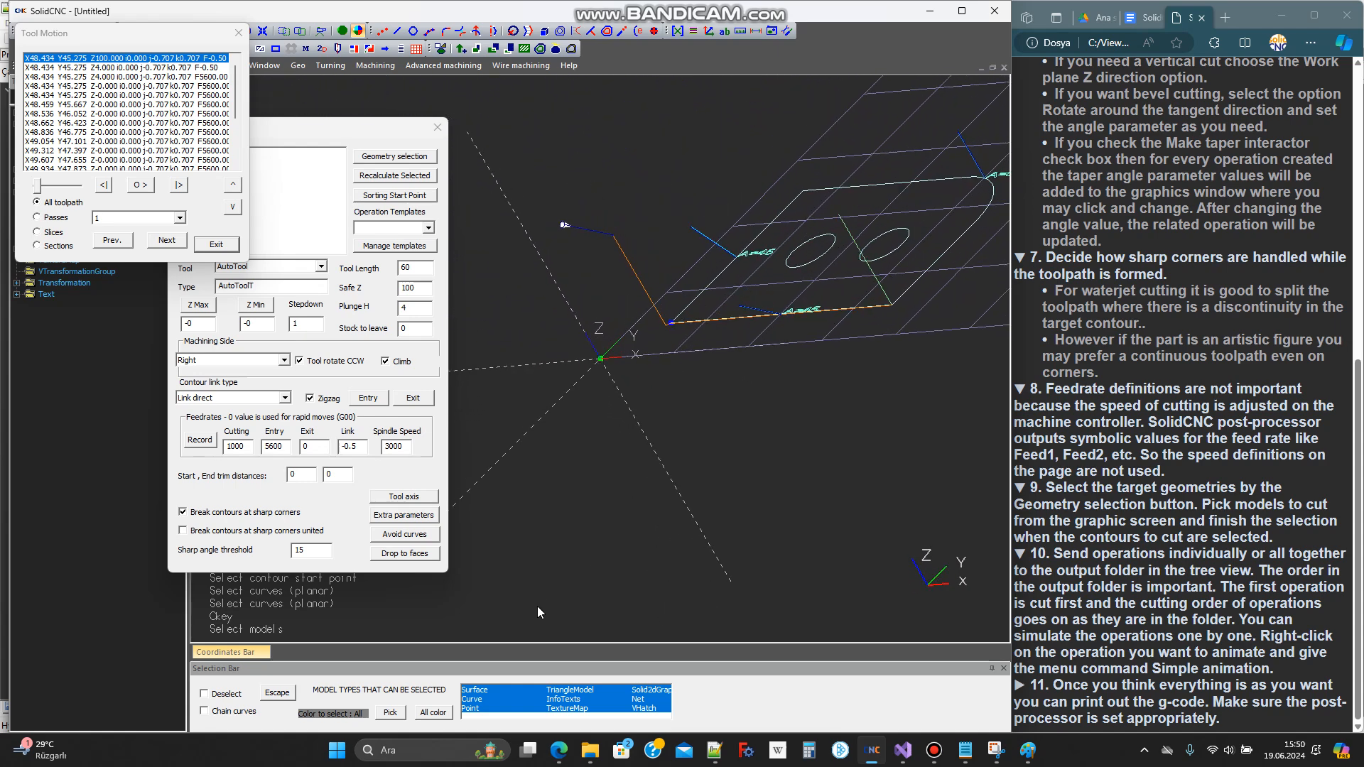
pyautogui.click(180, 186)
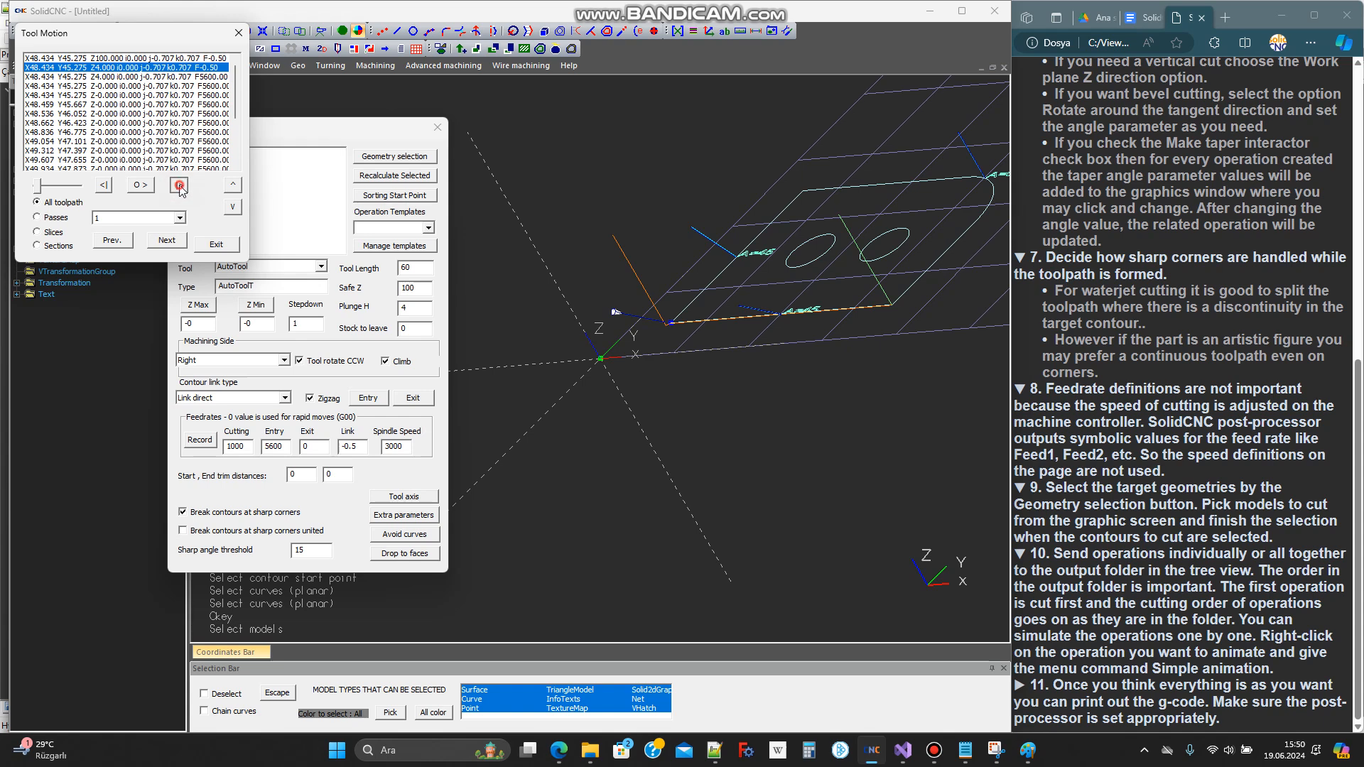
pyautogui.click(180, 187)
pyautogui.click(180, 186)
# Advance the tool move by move along the curved entry and across the bevelled edge to the end of the cut
pyautogui.scroll(6, 654, 298)
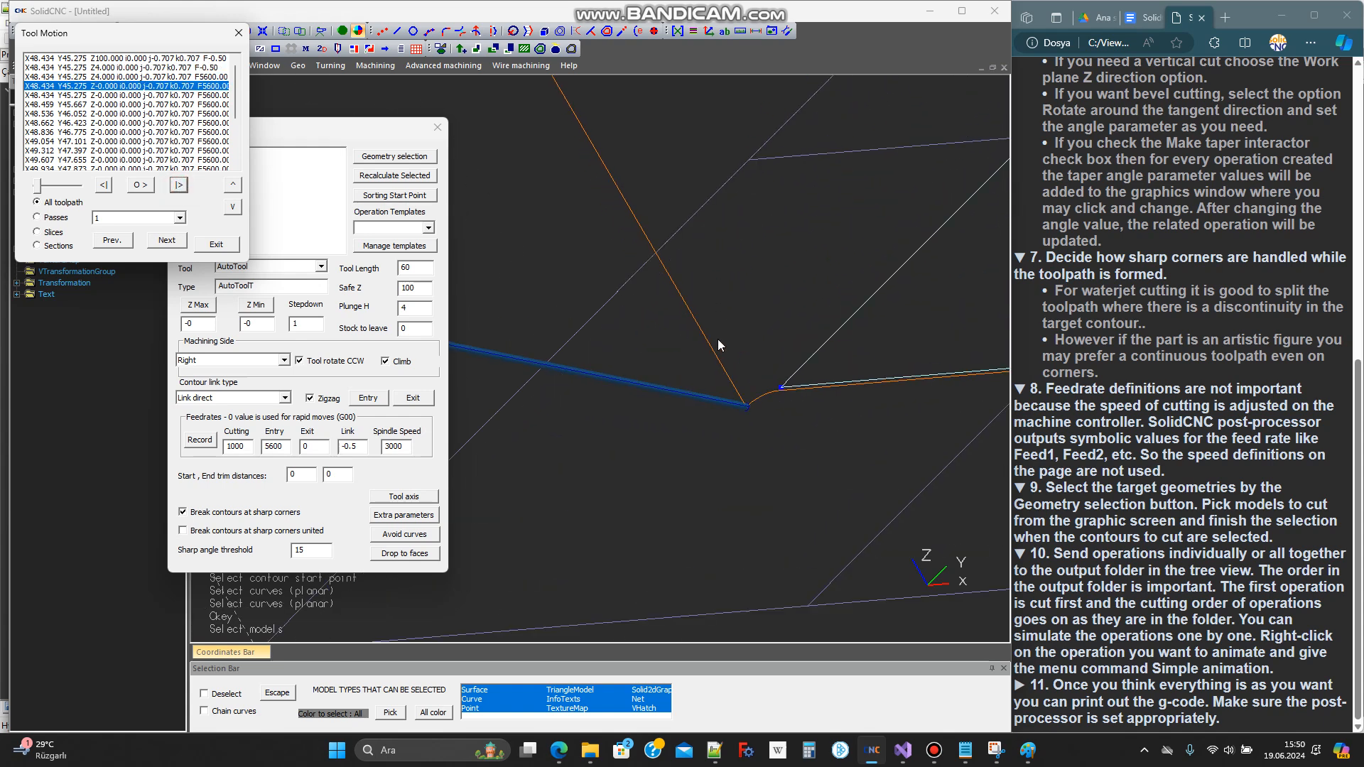
pyautogui.click(179, 187)
pyautogui.click(179, 187)
pyautogui.click(178, 187)
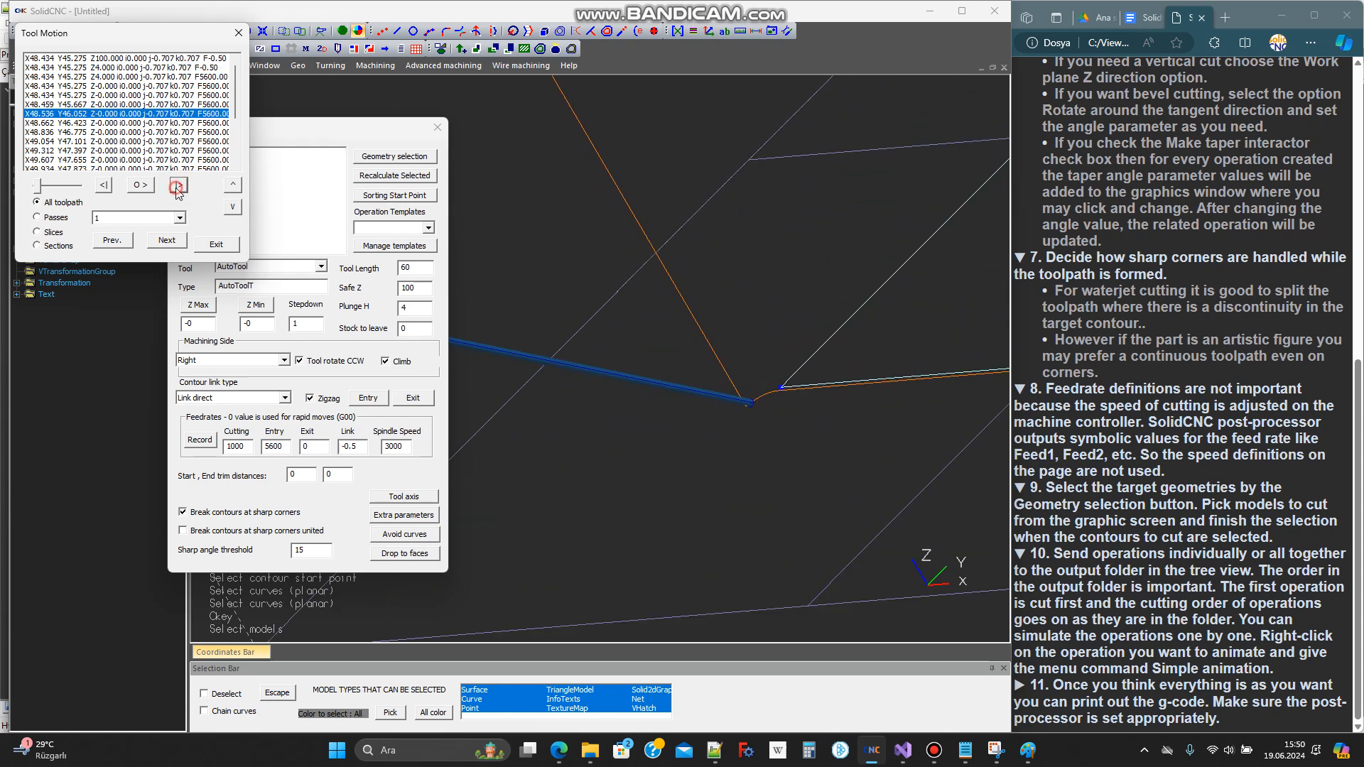
pyautogui.click(179, 187)
pyautogui.click(178, 186)
pyautogui.click(179, 187)
pyautogui.click(178, 187)
pyautogui.click(178, 186)
pyautogui.click(178, 187)
pyautogui.click(178, 187)
pyautogui.click(179, 187)
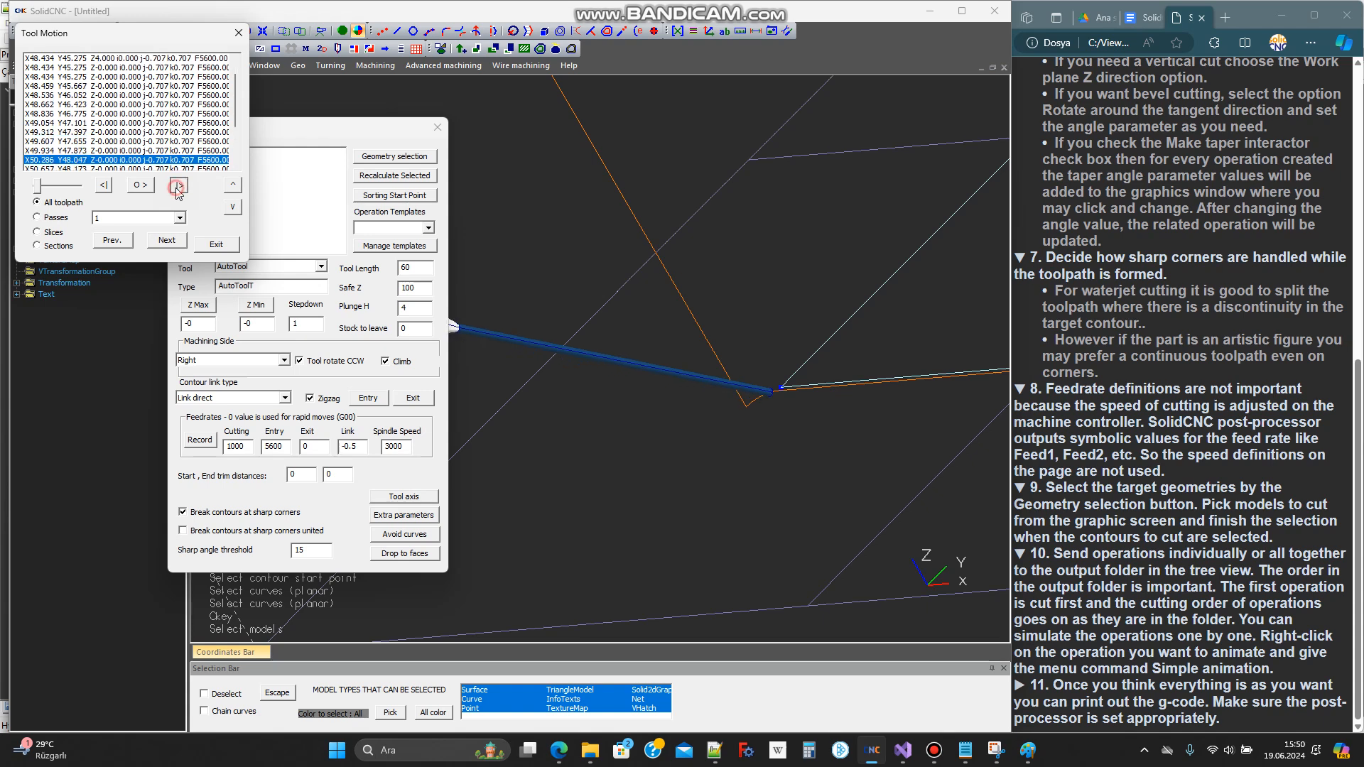
pyautogui.click(179, 187)
pyautogui.click(178, 187)
pyautogui.click(178, 187)
pyautogui.click(179, 187)
pyautogui.click(178, 187)
# Examine the tilted tool at the far end of the cut edge, and expand item 11 of the browser guide
pyautogui.scroll(-8, 707, 307)
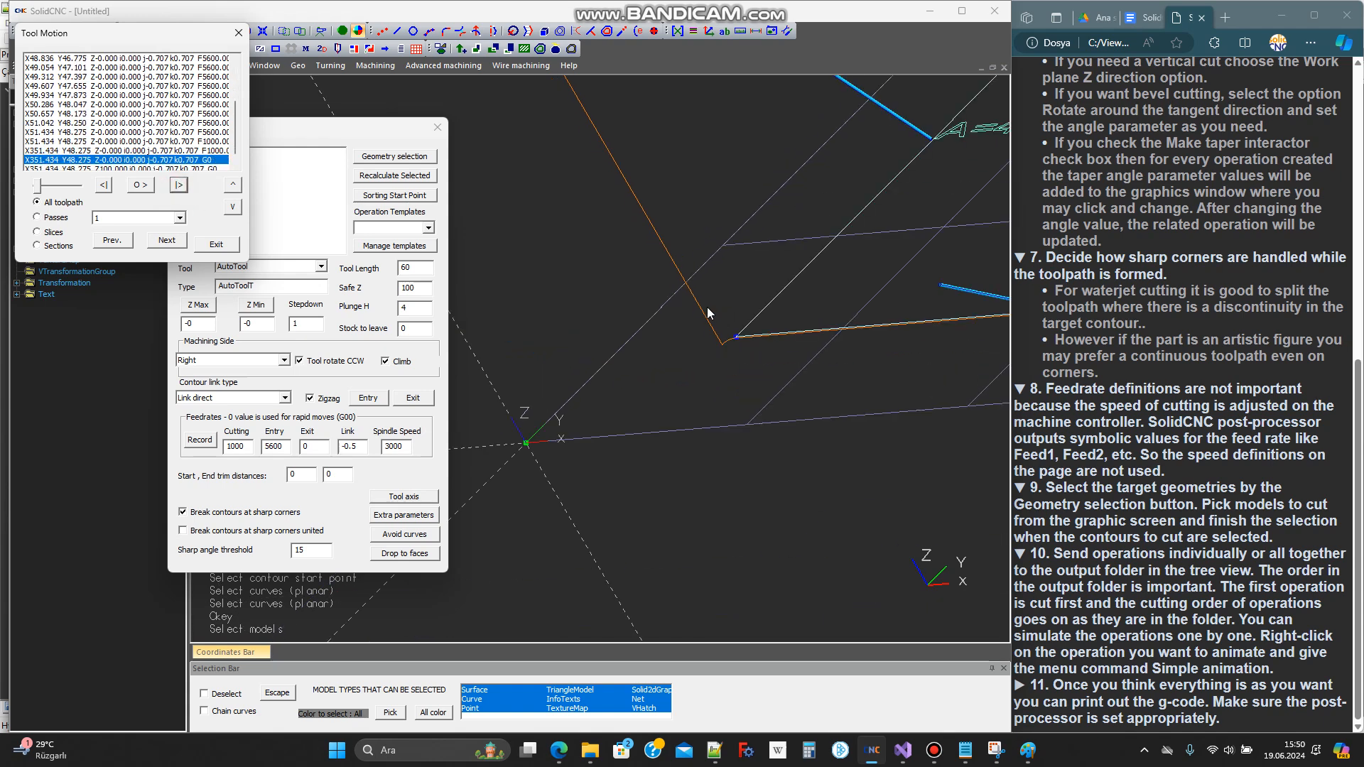
pyautogui.scroll(6, 948, 310)
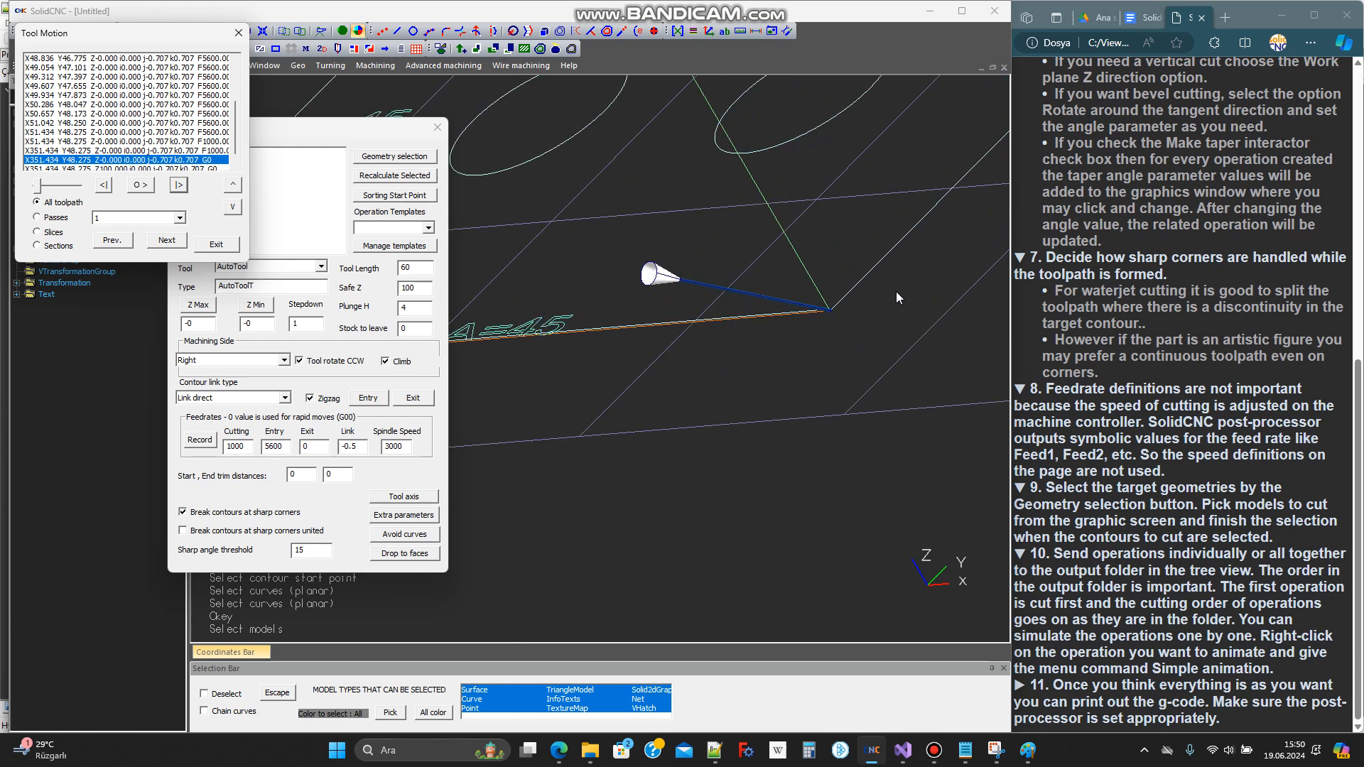
pyautogui.moveTo(831, 311); pyautogui.dragTo(963, 317, button='middle')
pyautogui.scroll(4, 599, 360)
pyautogui.scroll(-3, 694, 340)
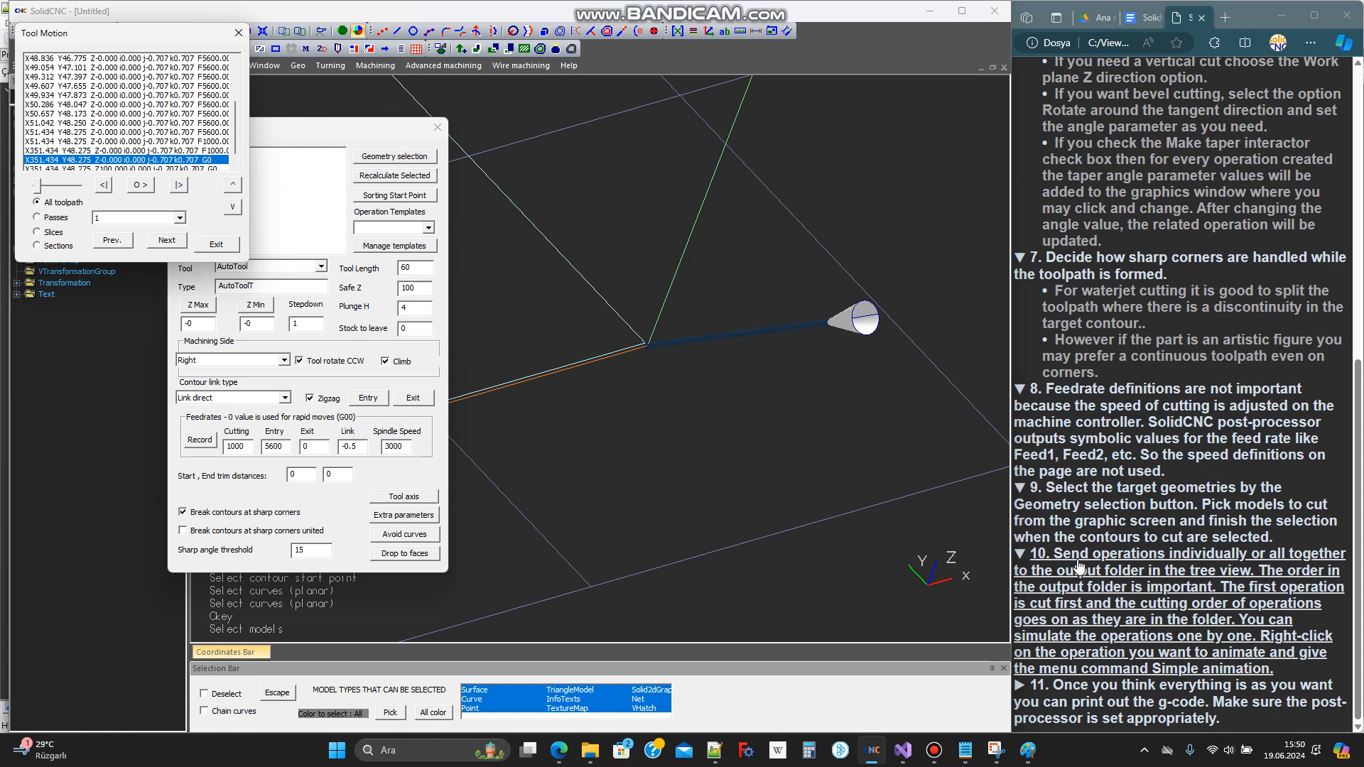
pyautogui.click(1146, 702)
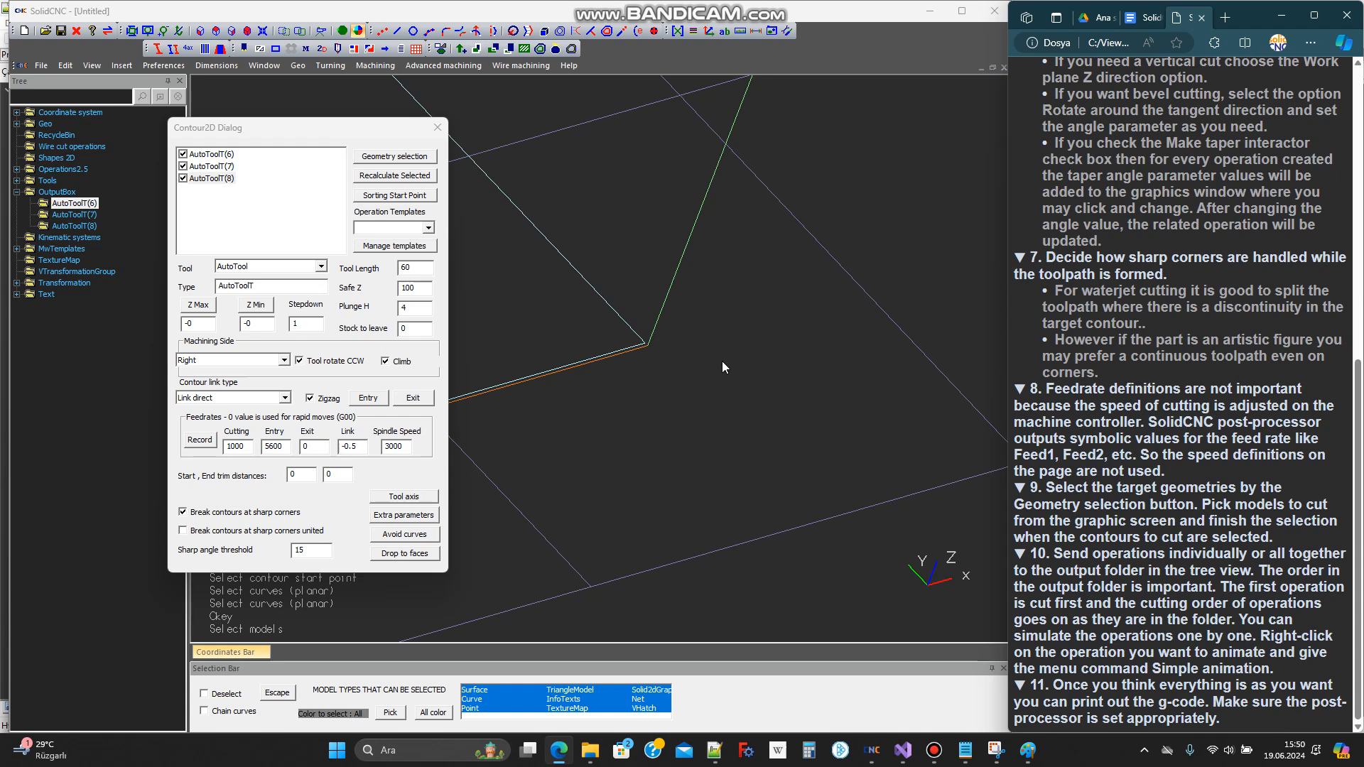
# Open the post settings, choose MaviJet6Axis2022 as the current setting and check its Lua post script path
pyautogui.moveTo(404, 131); pyautogui.dragTo(646, 107)
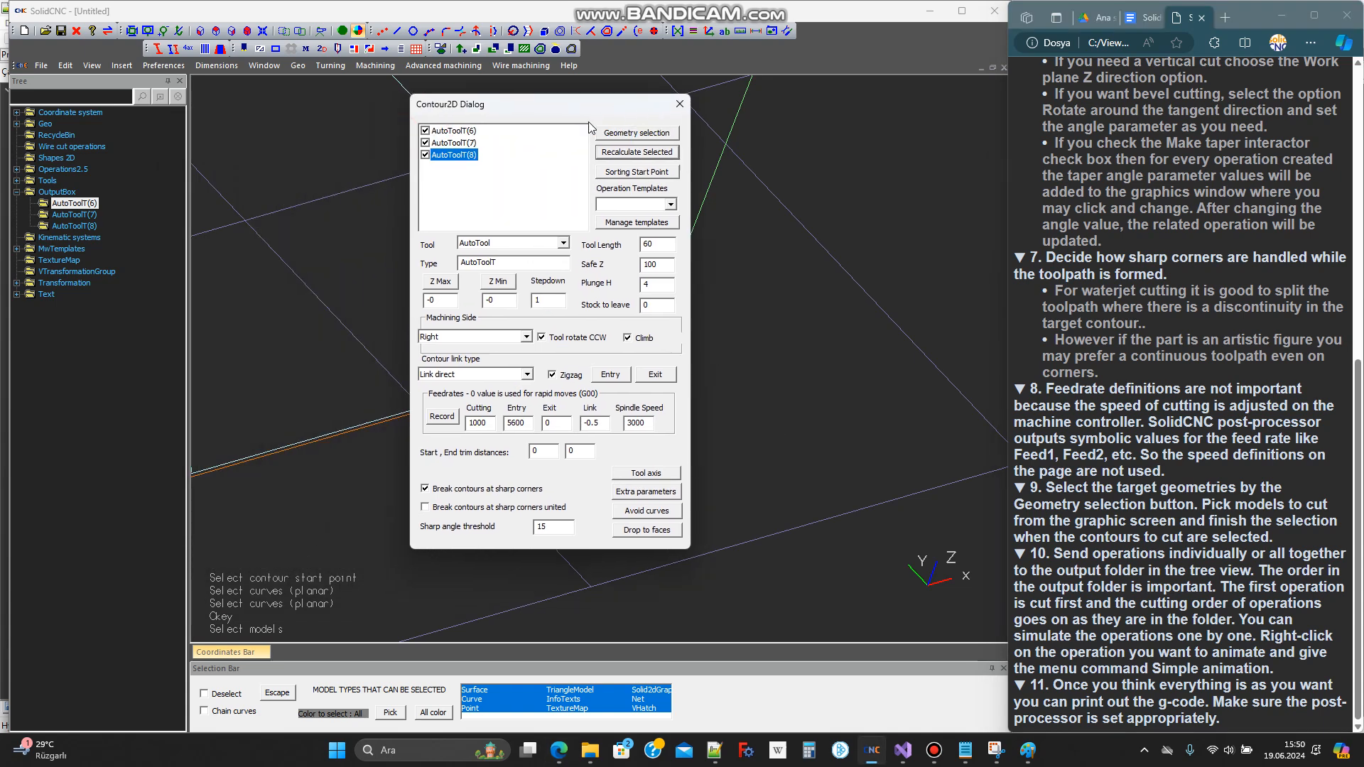
pyautogui.click(386, 50)
pyautogui.moveTo(265, 42); pyautogui.dragTo(780, 97)
pyautogui.click(828, 125)
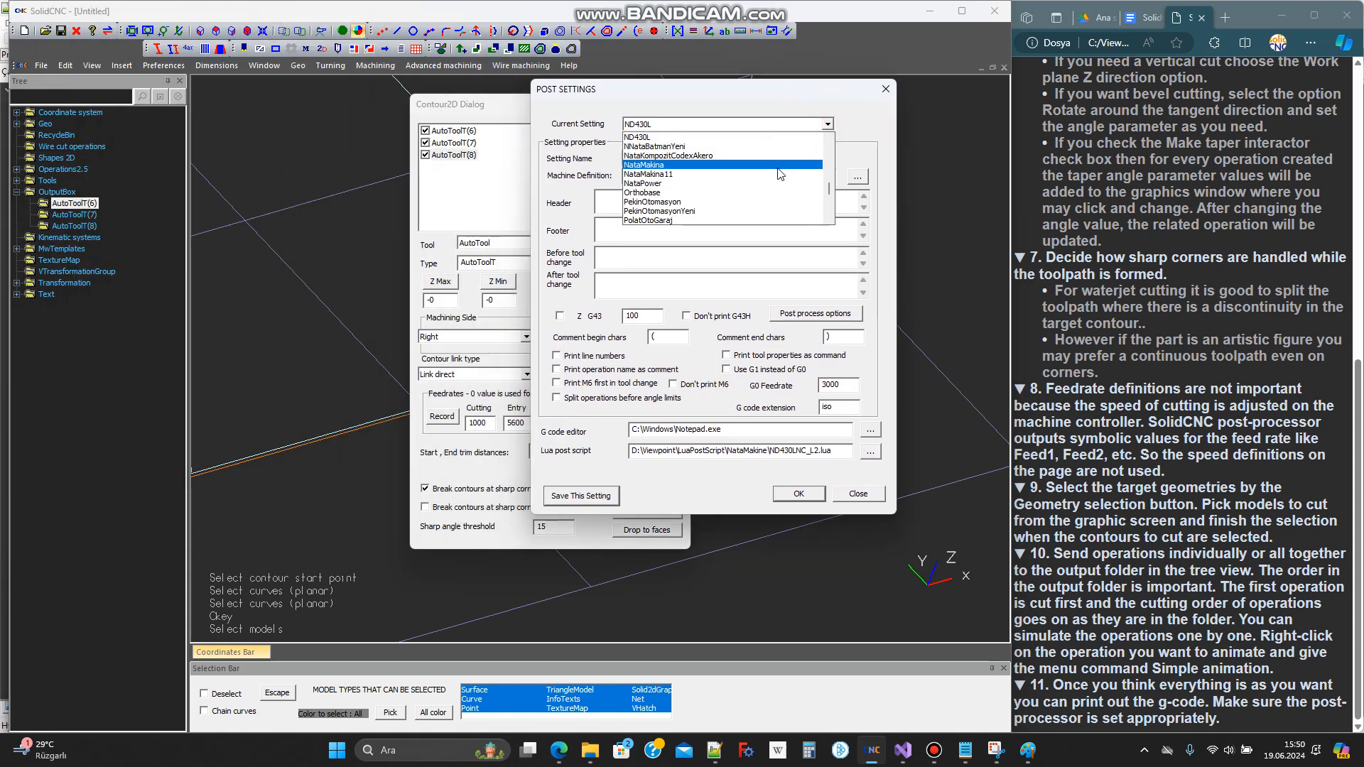
pyautogui.scroll(3, 759, 179)
pyautogui.scroll(-1, 732, 182)
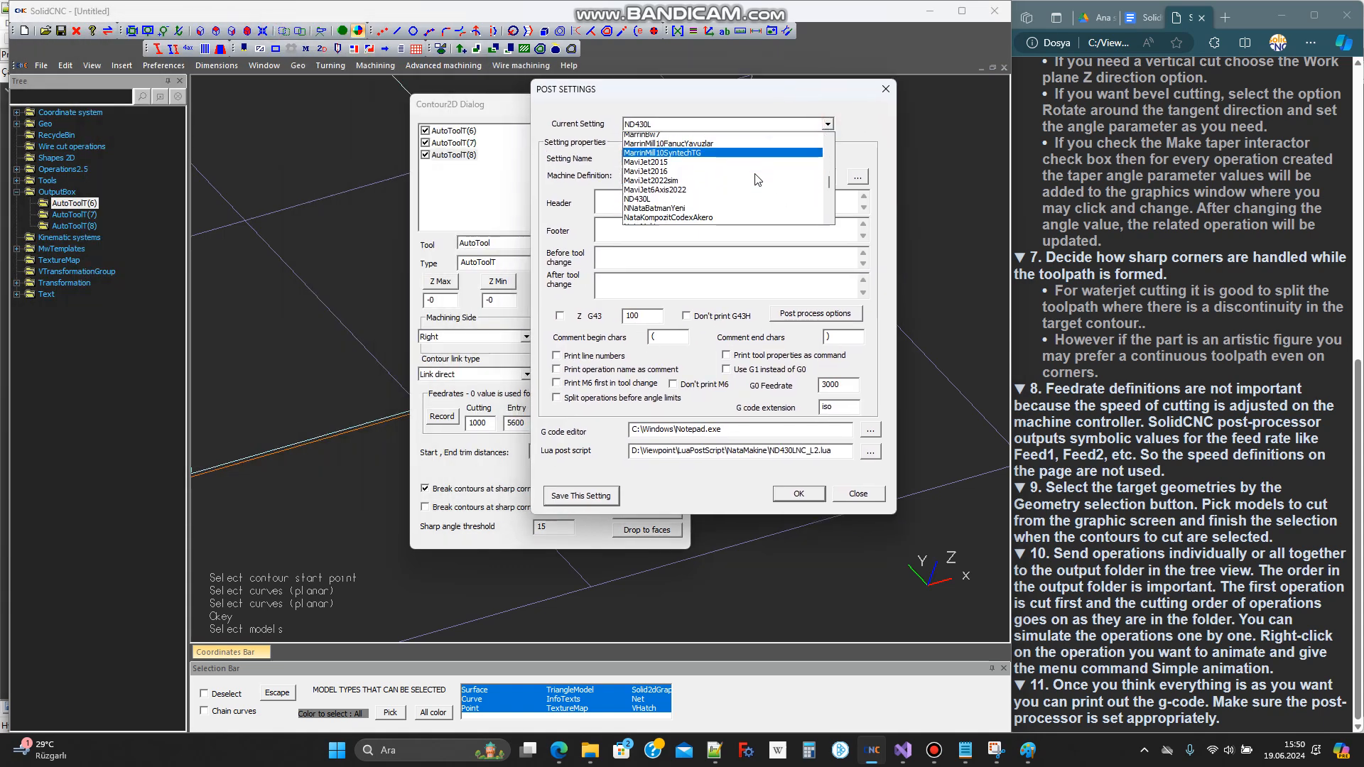
pyautogui.click(700, 184)
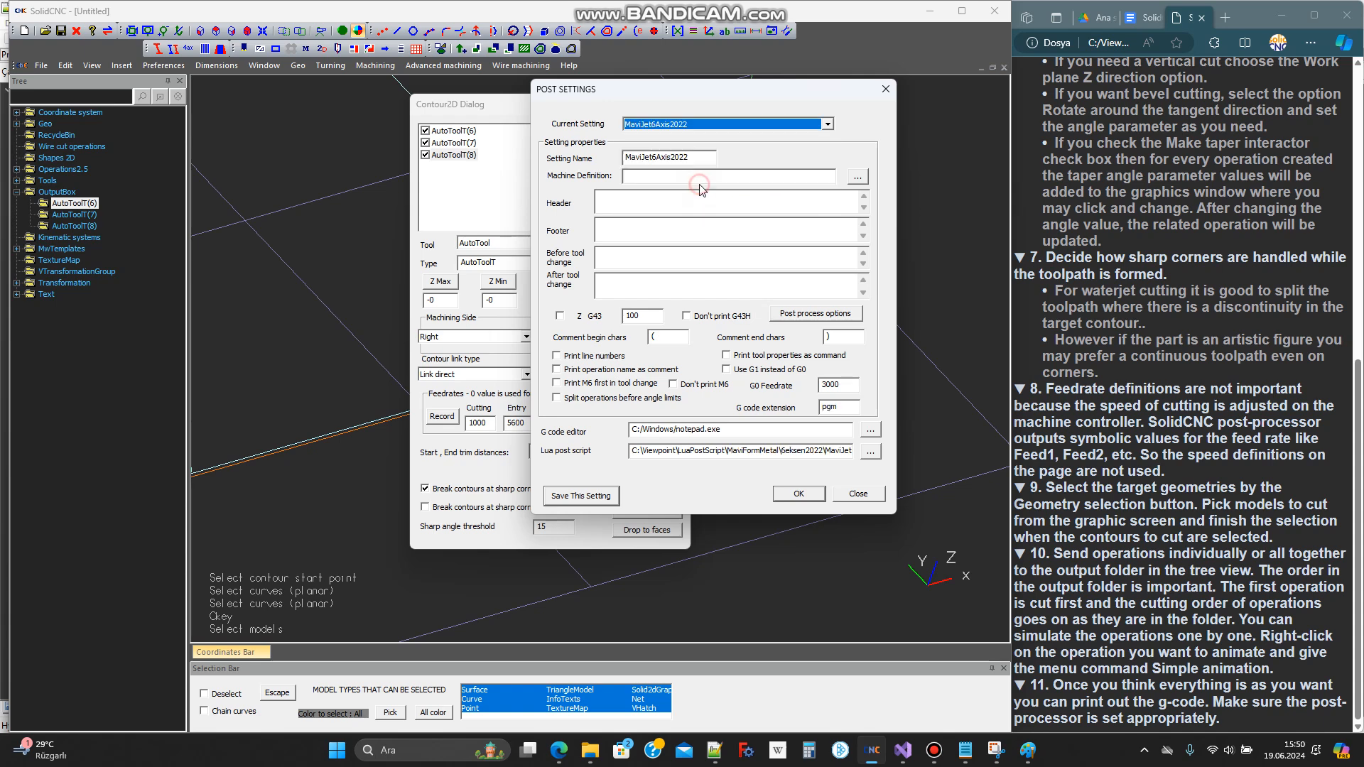
pyautogui.moveTo(832, 454); pyautogui.dragTo(864, 452)
pyautogui.click(843, 455)
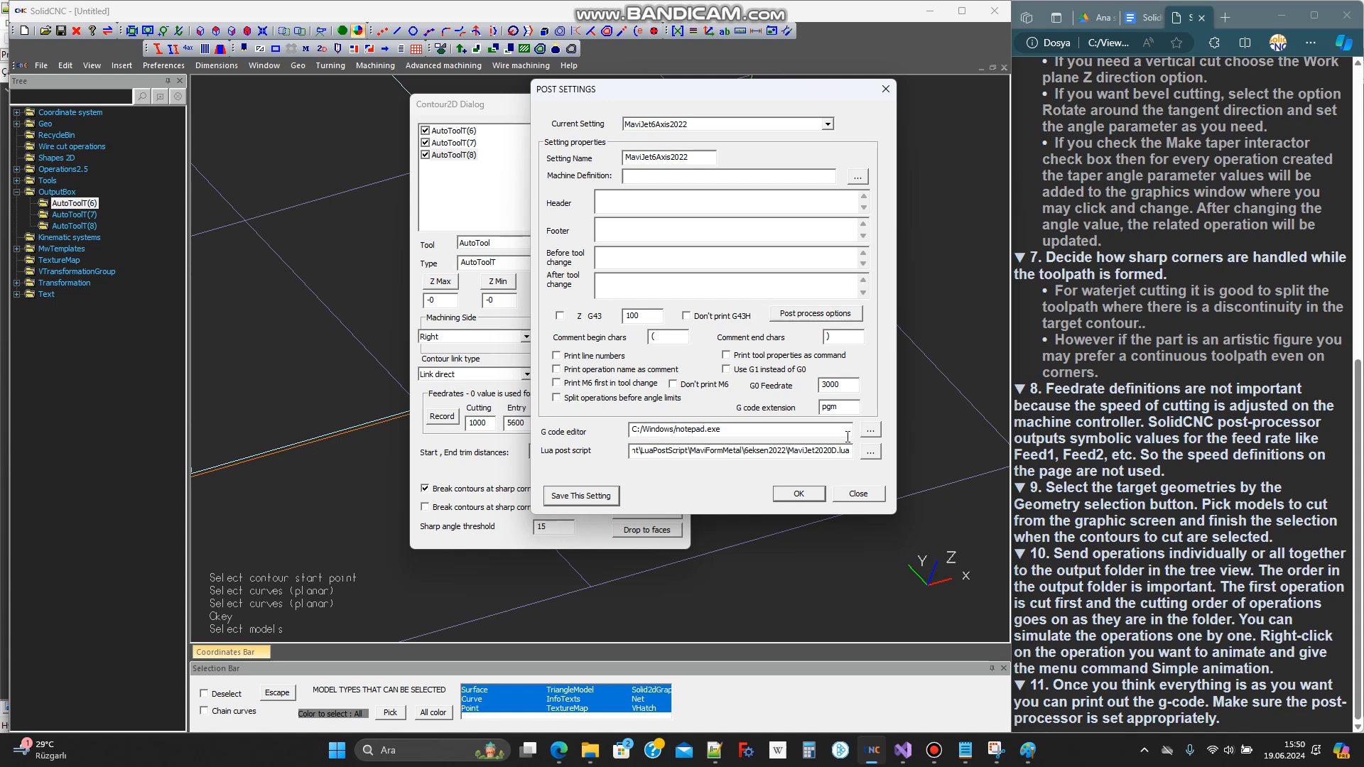
# Switch the current post setting to MaviJet2022sim and check its Lua post script path
pyautogui.scroll(-1, 708, 126)
pyautogui.scroll(-1, 708, 126)
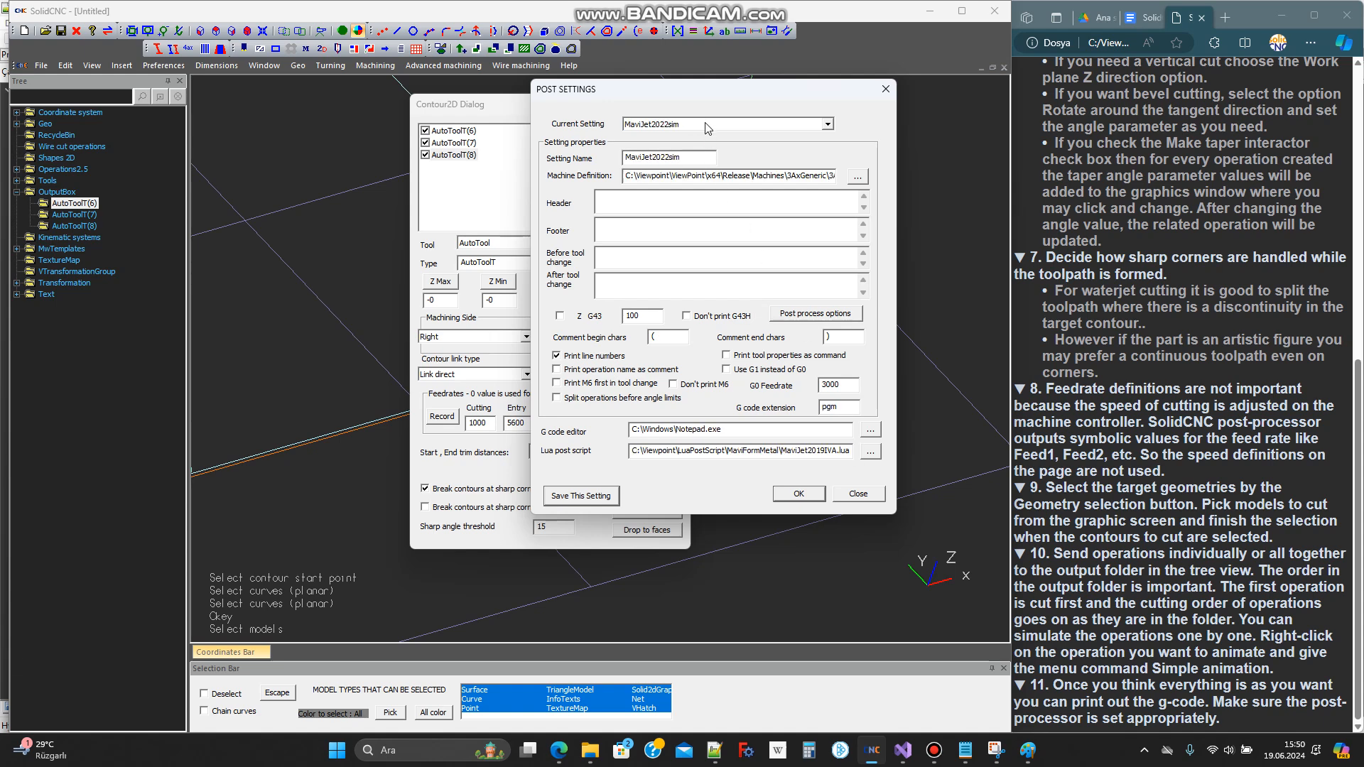
pyautogui.click(832, 455)
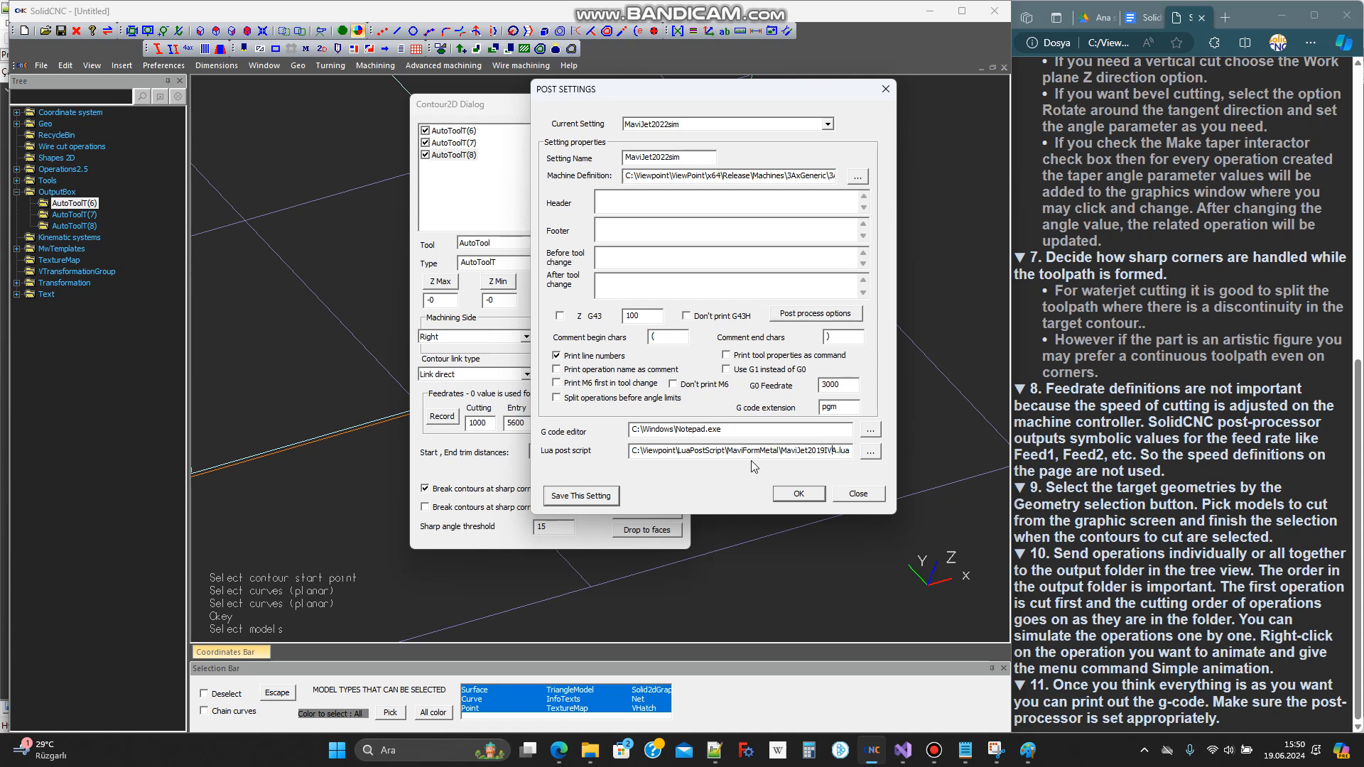
# Browse for Lua post scripts in C:\Viewpoint\LuaPostScript\MaviFormMetal, keep the current script and accept the post settings
pyautogui.click(871, 452)
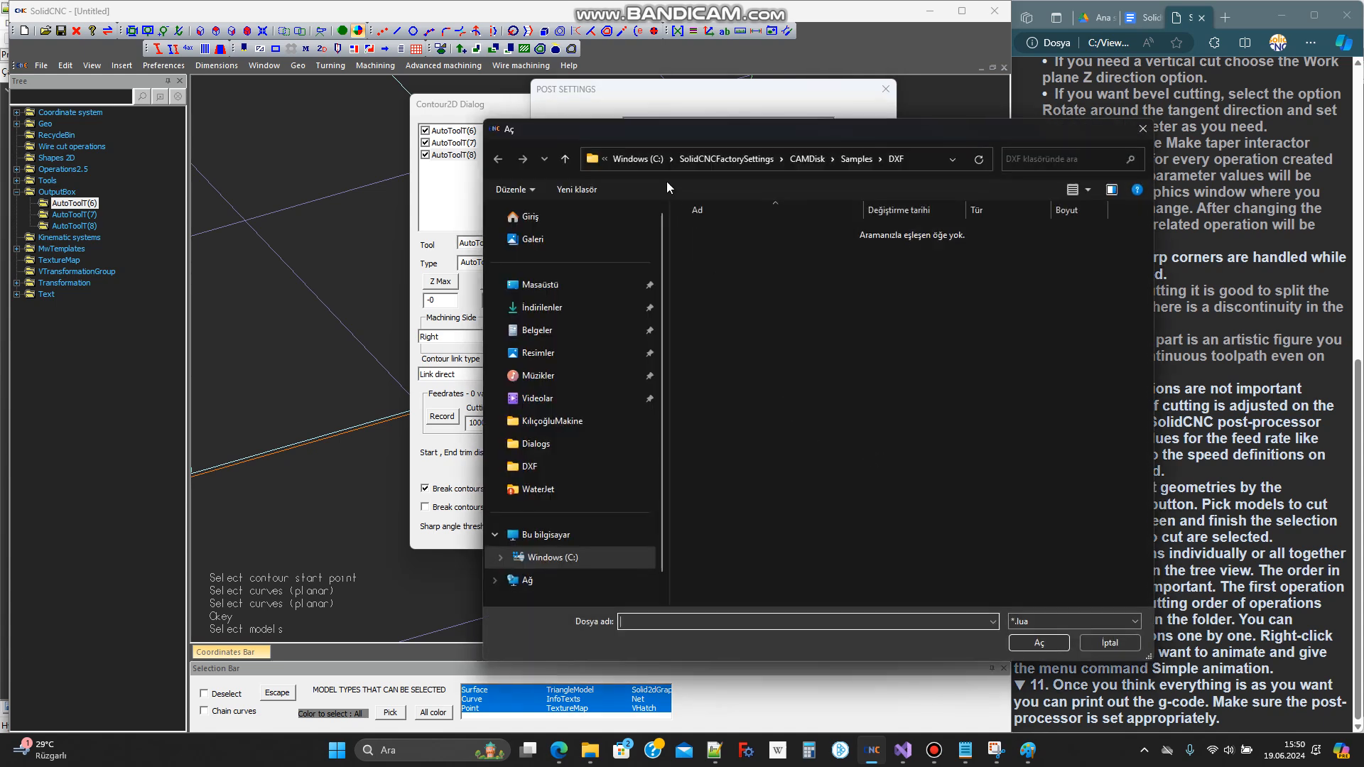
pyautogui.click(655, 163)
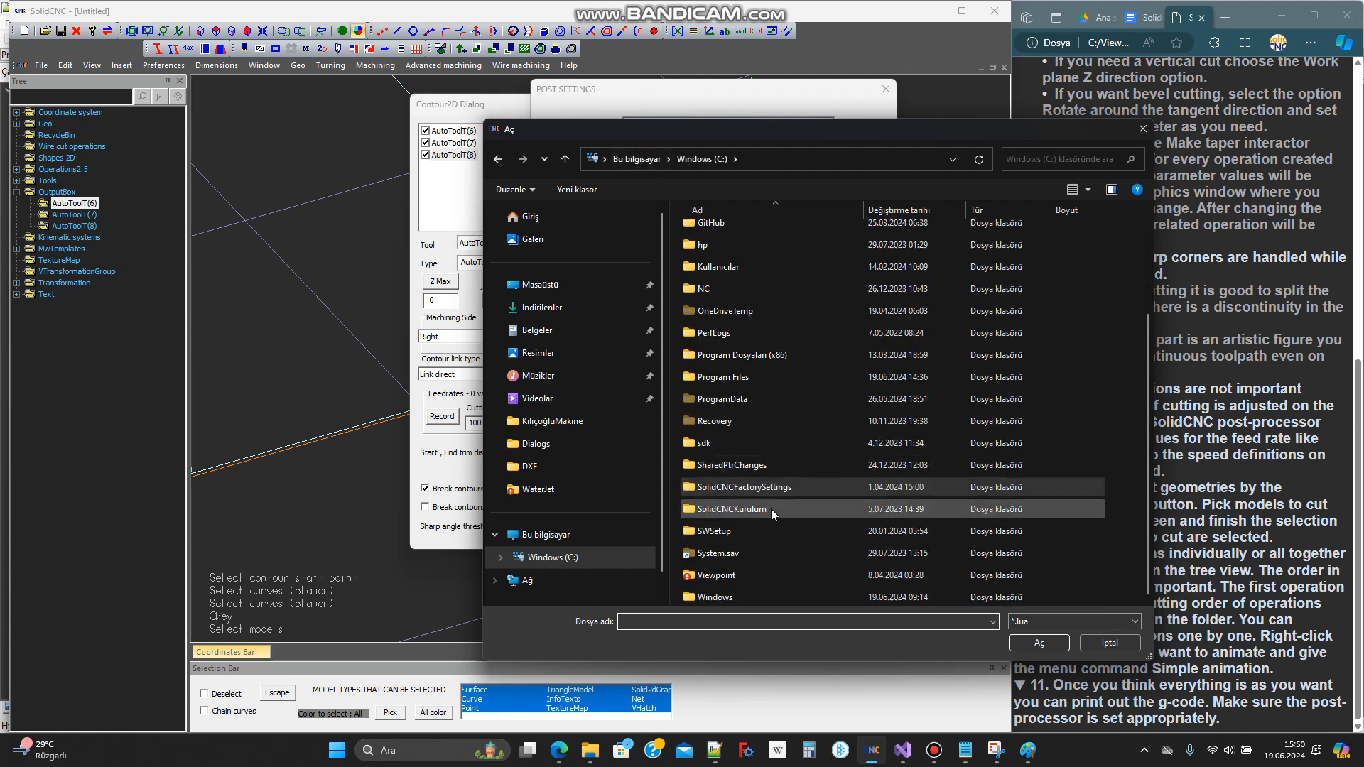
pyautogui.doubleClick(717, 575)
pyautogui.scroll(-5, 762, 429)
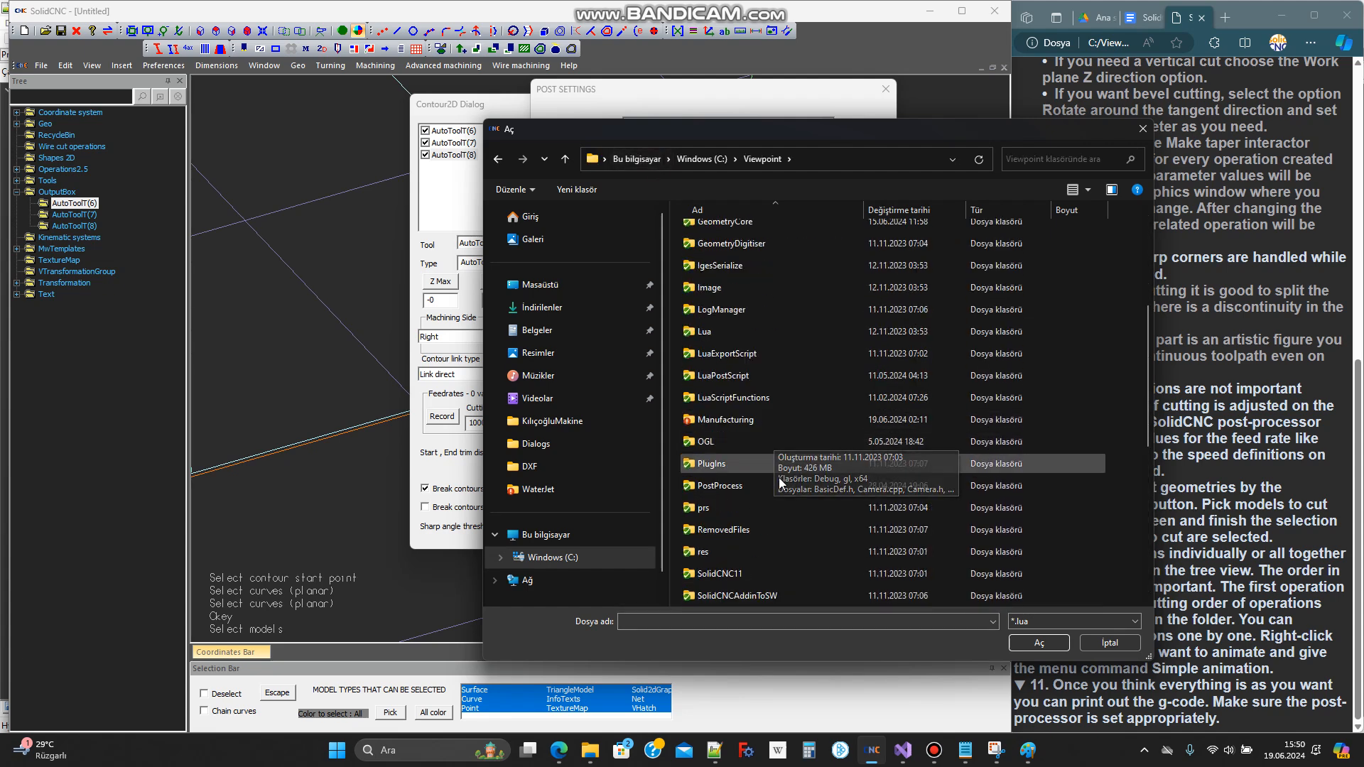
pyautogui.doubleClick(736, 377)
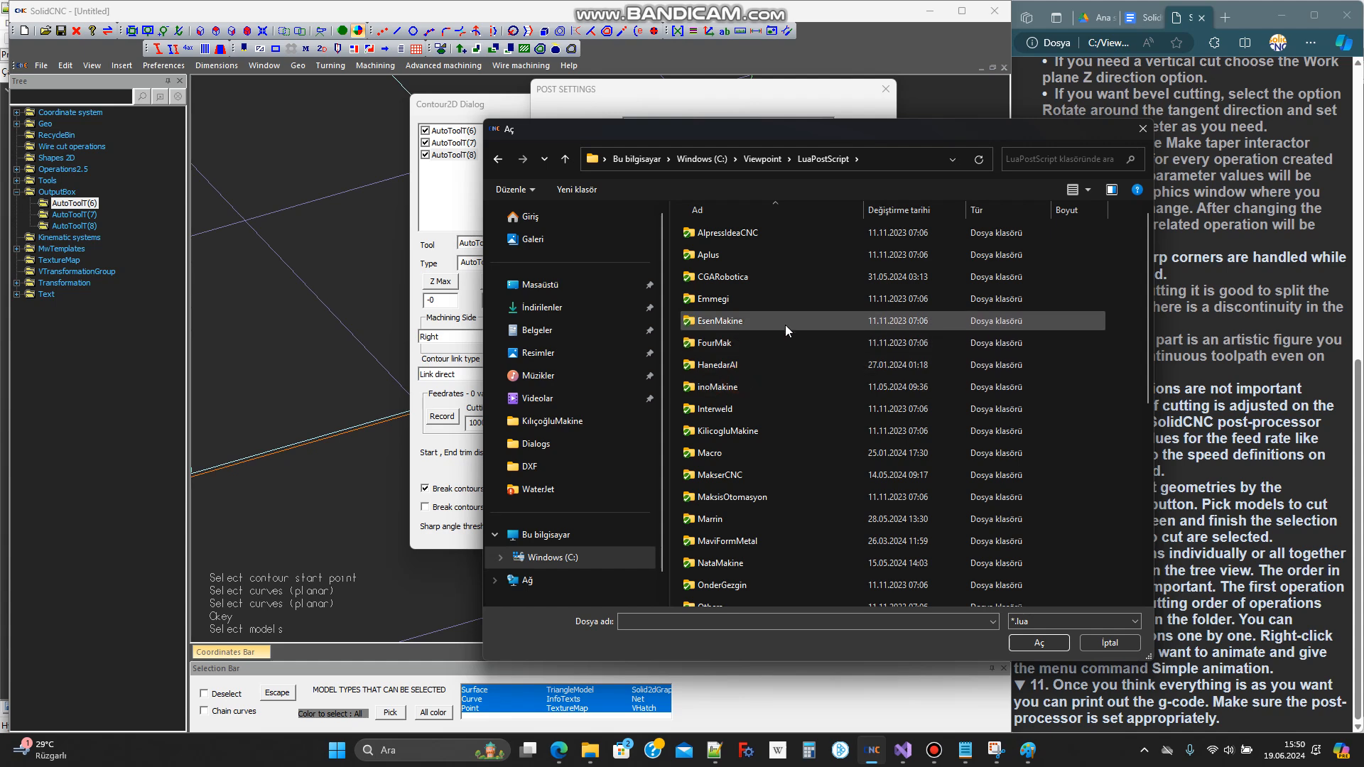
pyautogui.scroll(-1, 753, 412)
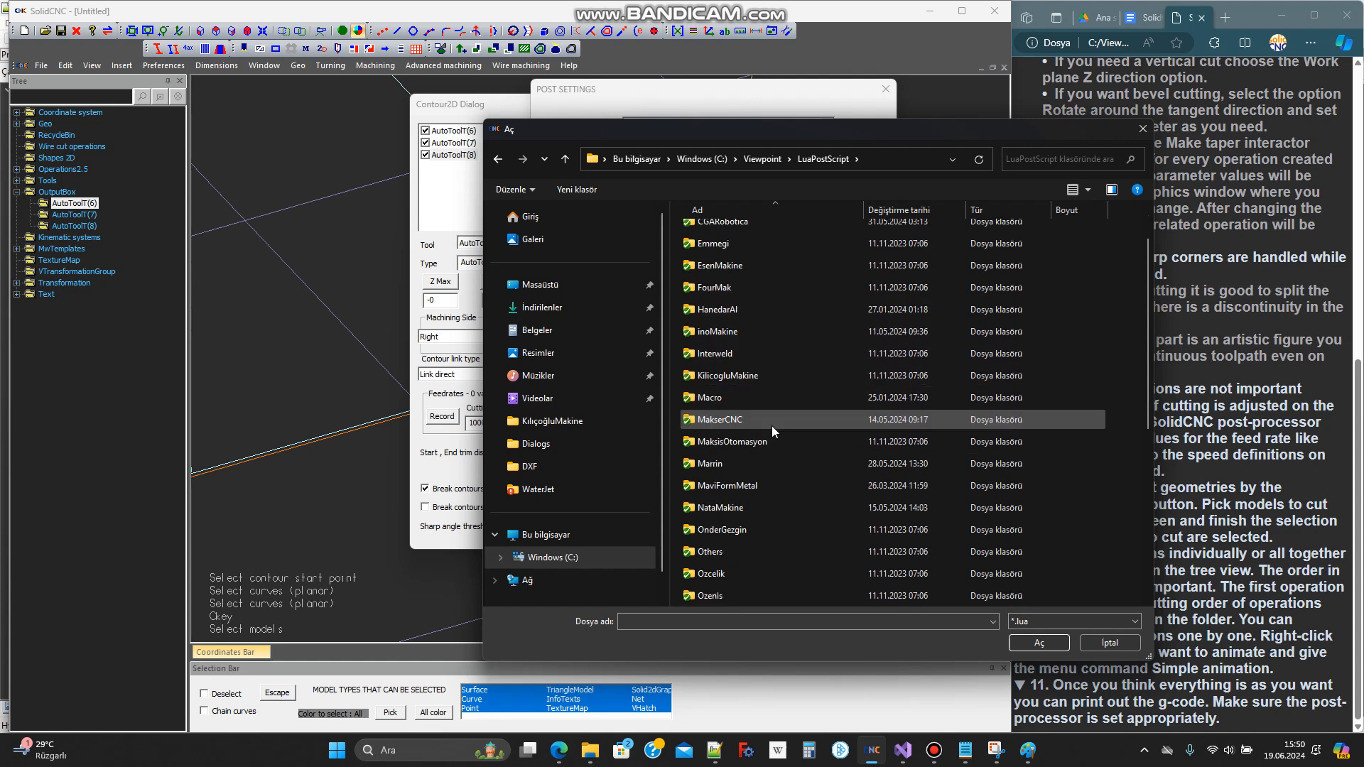
pyautogui.doubleClick(740, 487)
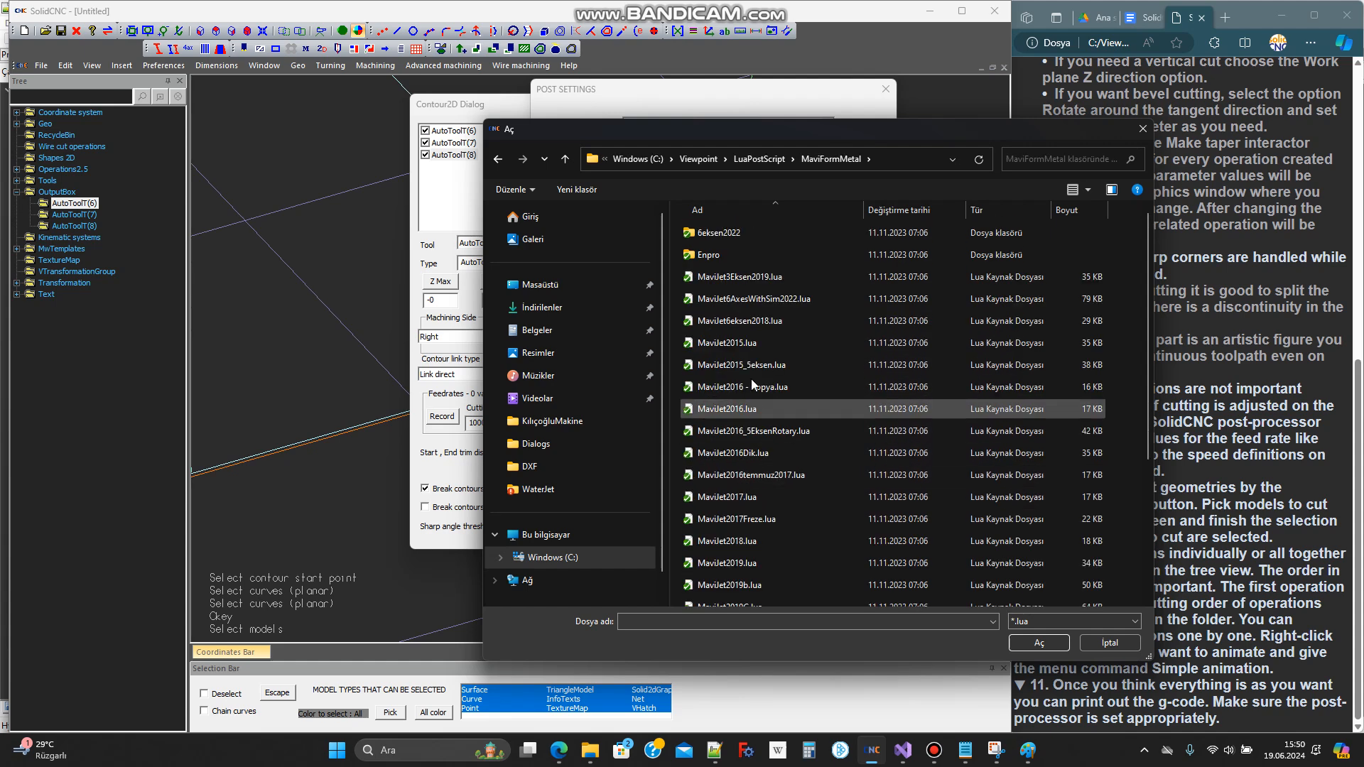
pyautogui.click(1039, 643)
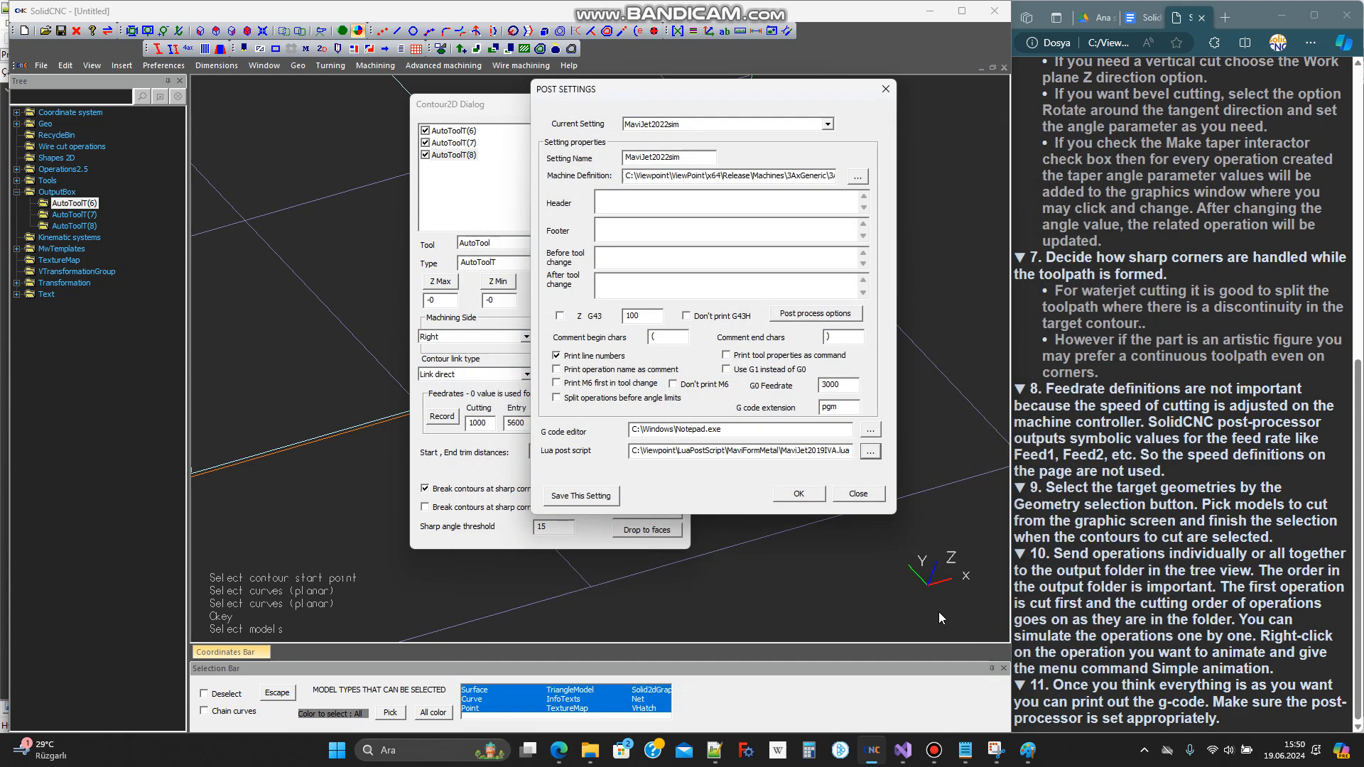
pyautogui.click(810, 495)
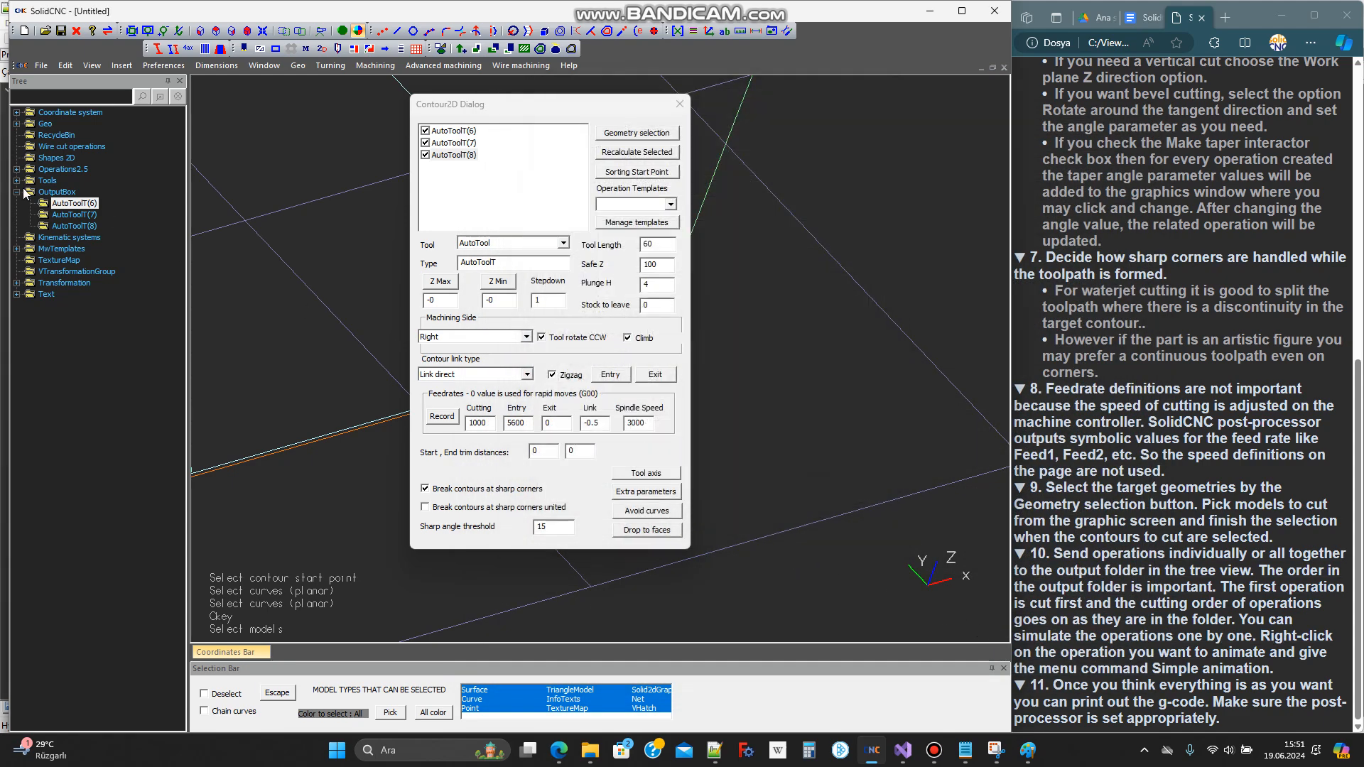
# Post the whole OutputBox to a .pgm G-code file named ttt on the desktop, accepting the default post properties
pyautogui.rightClick(60, 191)
pyautogui.click(109, 202)
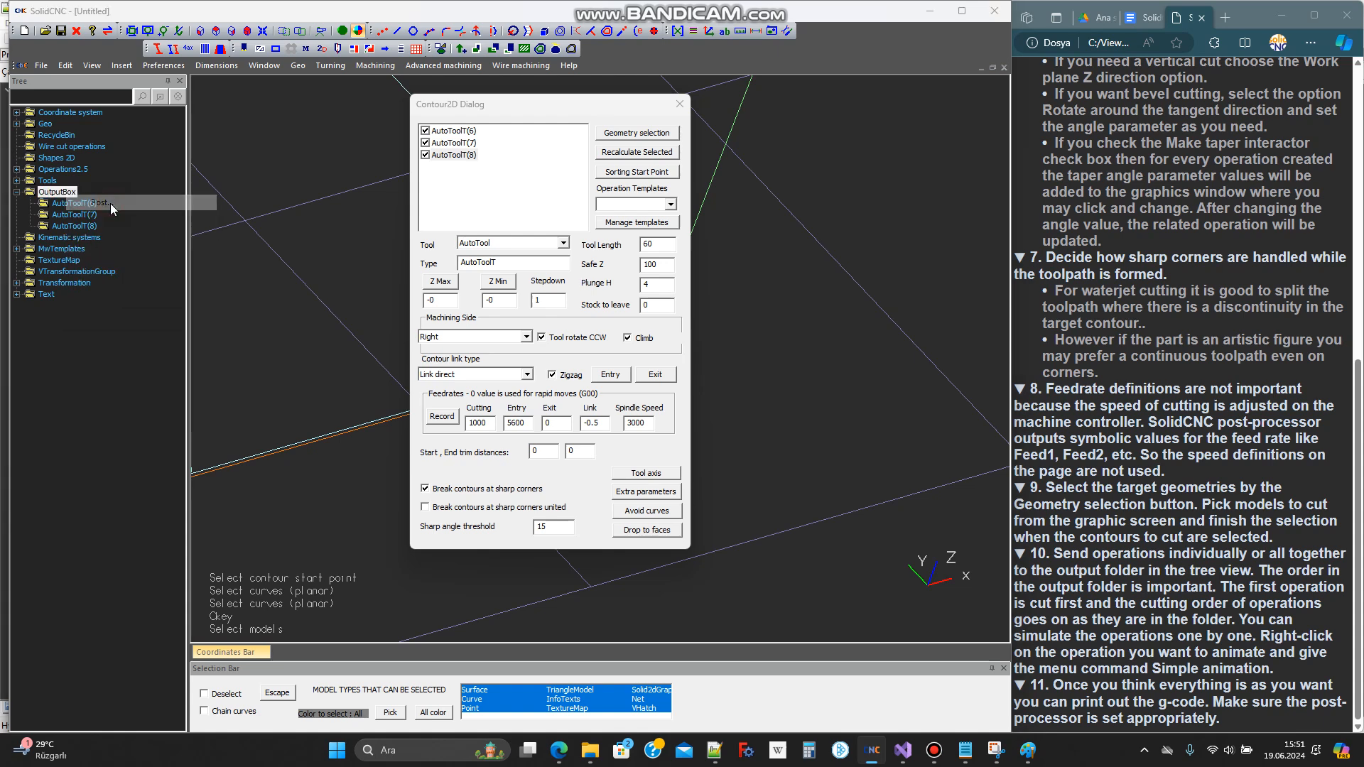
pyautogui.click(337, 324)
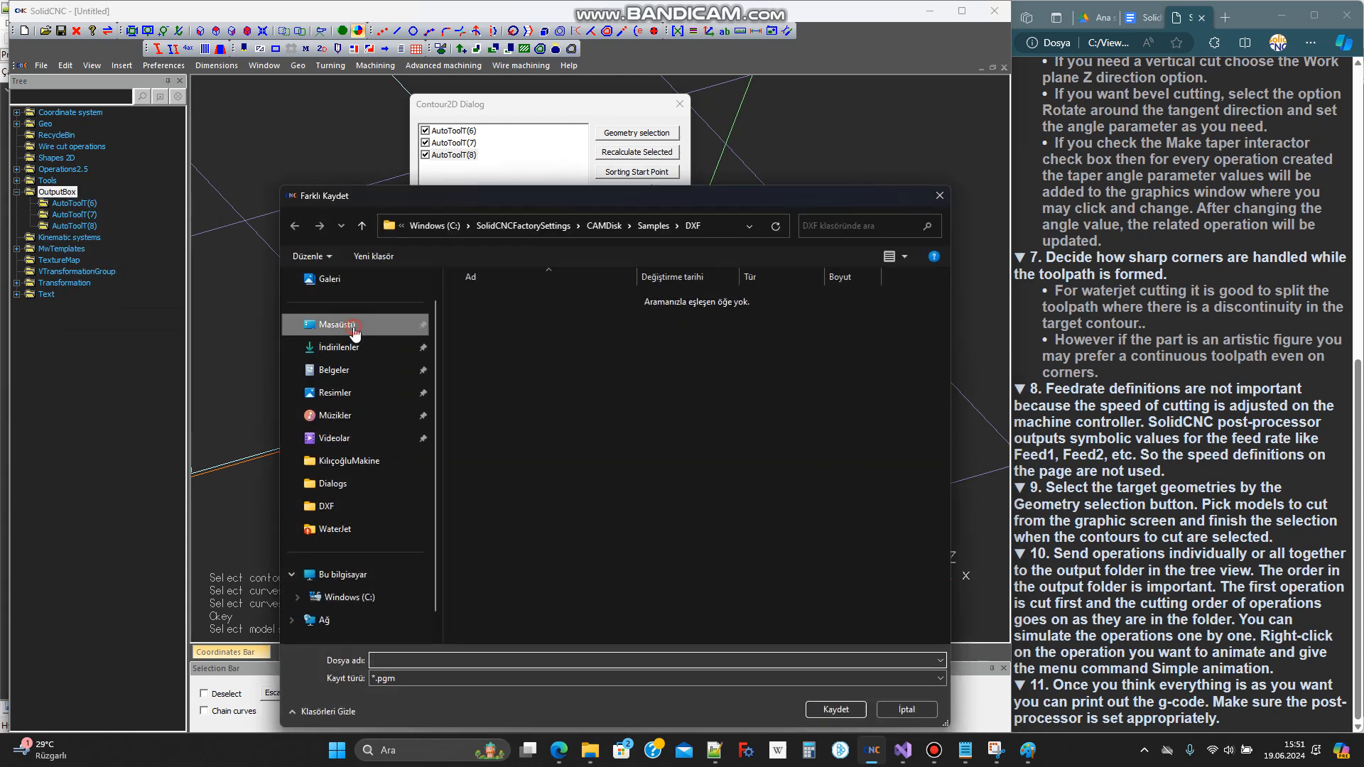
pyautogui.click(398, 662)
pyautogui.write('ttt')
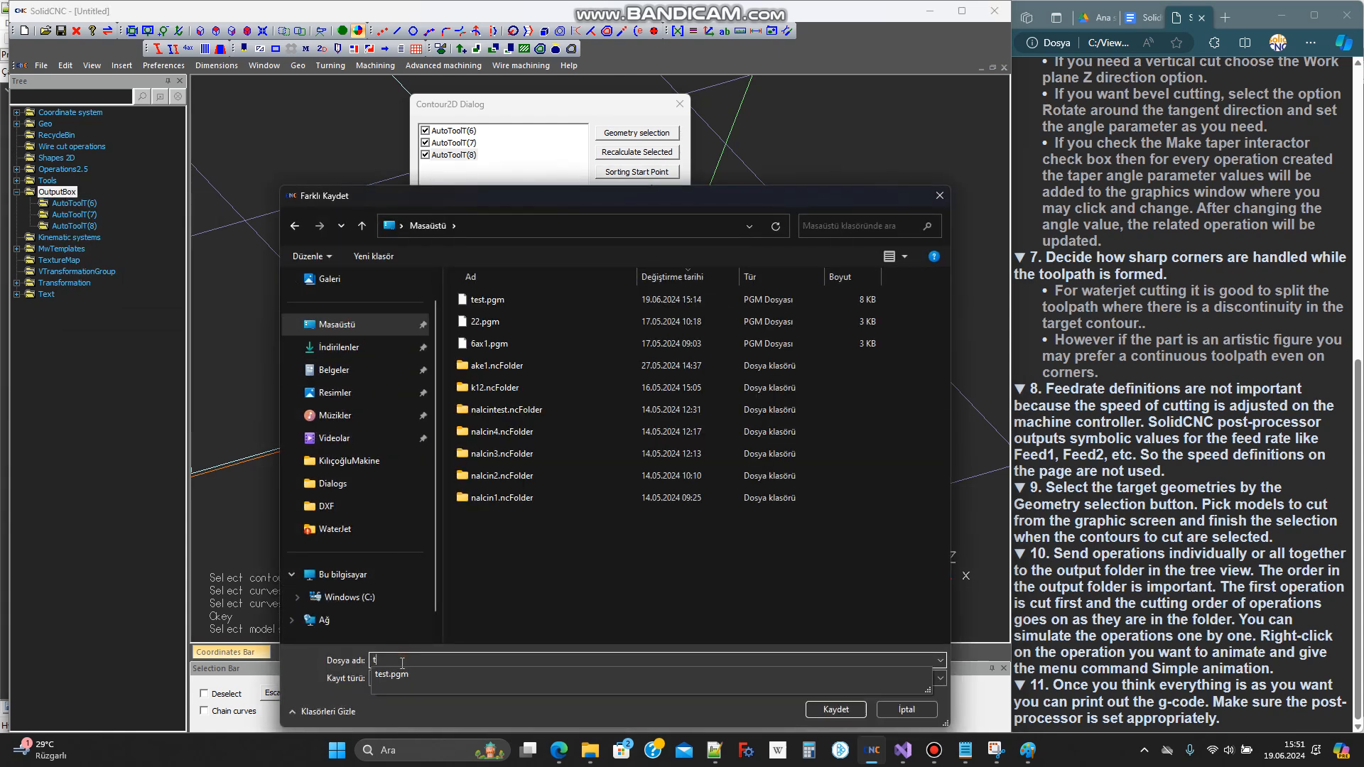
pyautogui.click(839, 714)
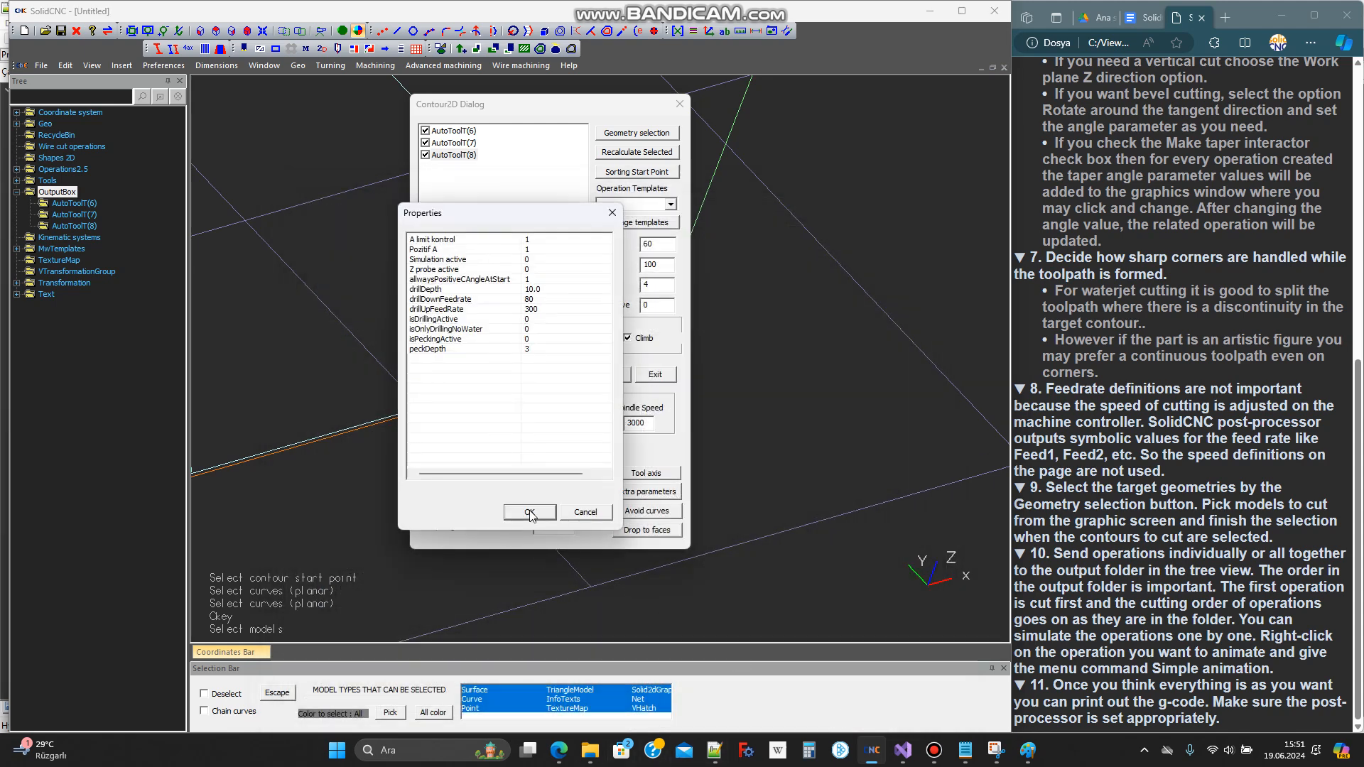
pyautogui.click(529, 512)
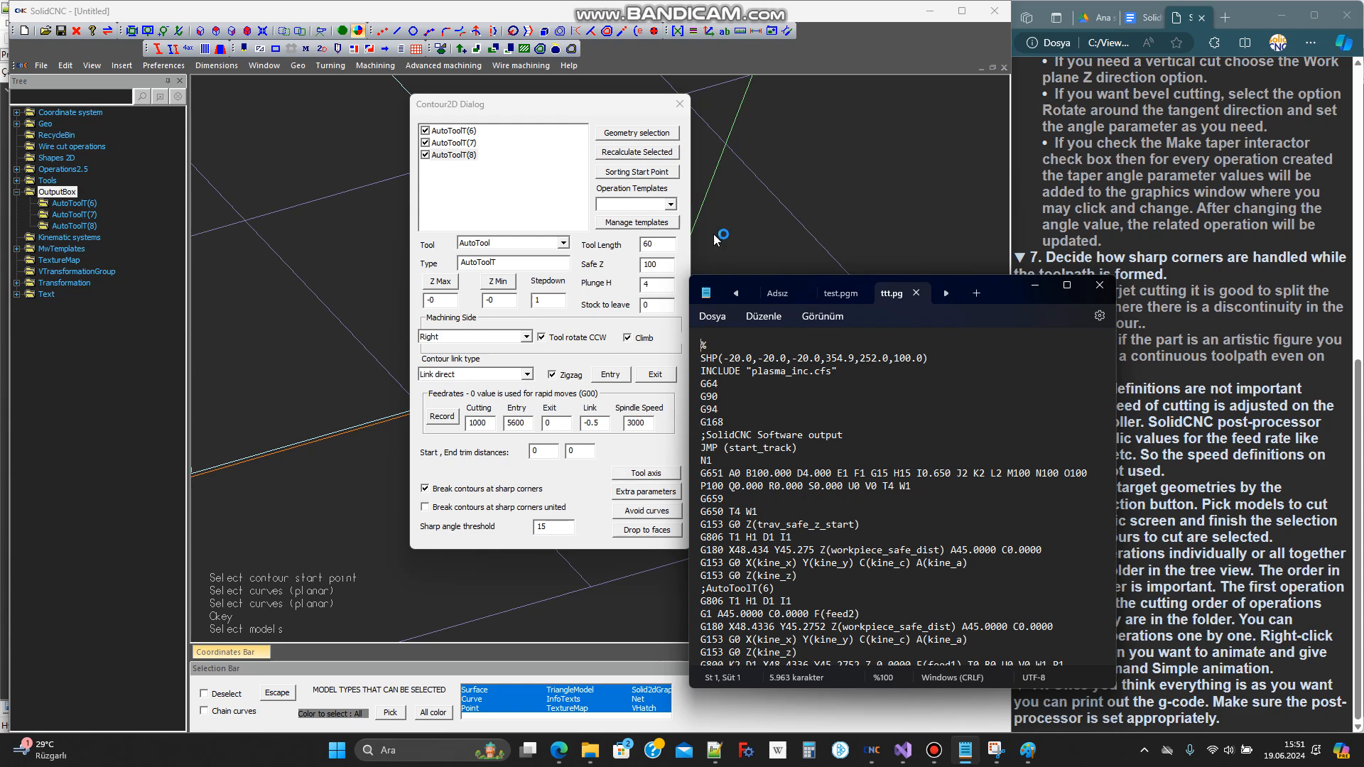
pyautogui.click(763, 220)
pyautogui.click(933, 751)
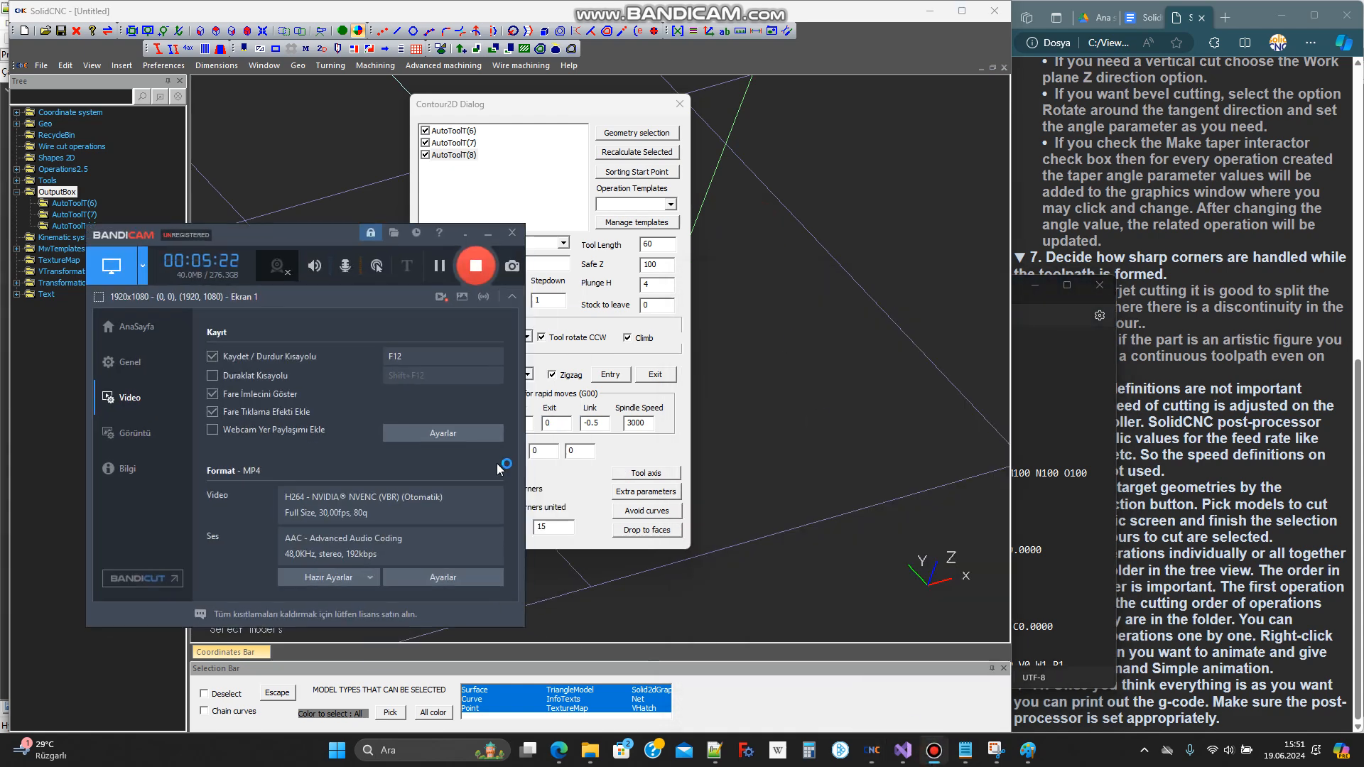